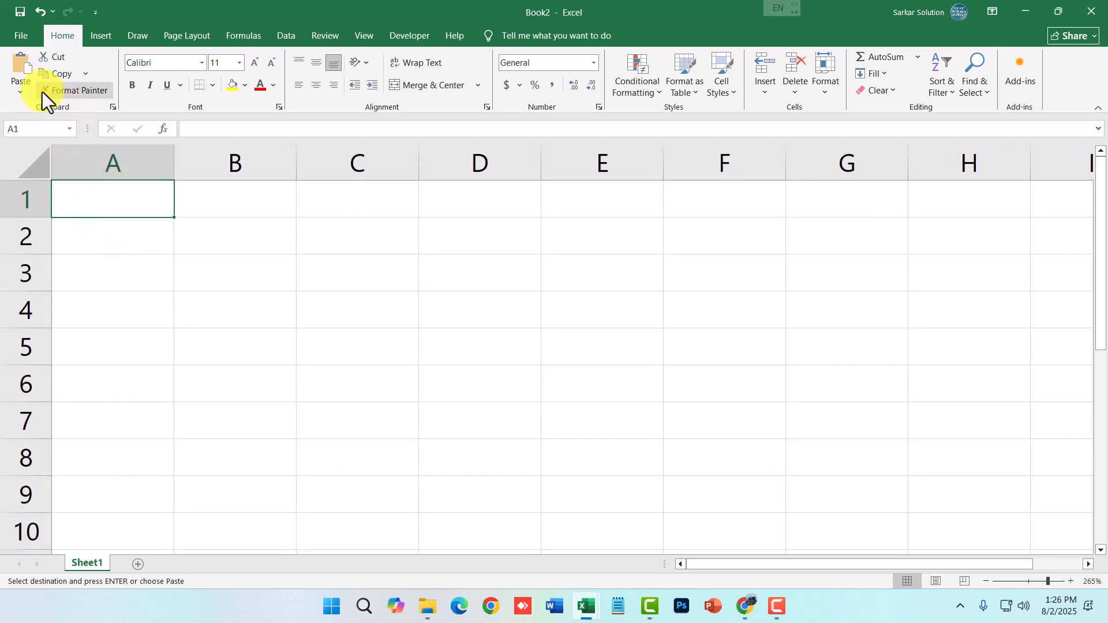
Paste the copied employee data starting at cell A1 and insert a blank row above the header row
{"action": "left_click", "coordinate": [40, 132]}
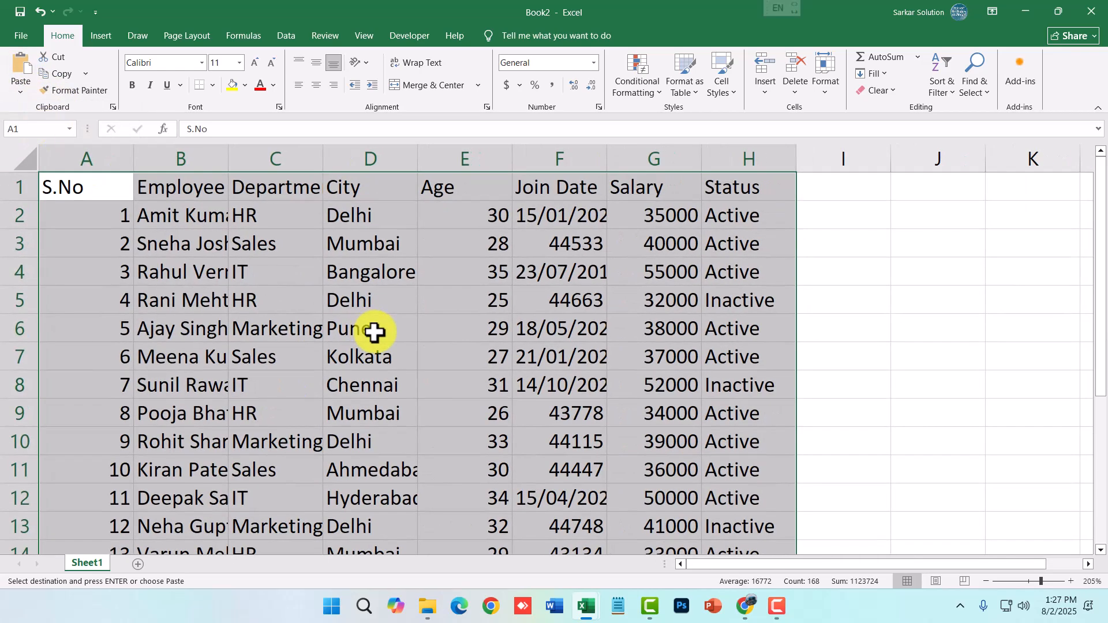
{"action": "left_click", "coordinate": [232, 301]}
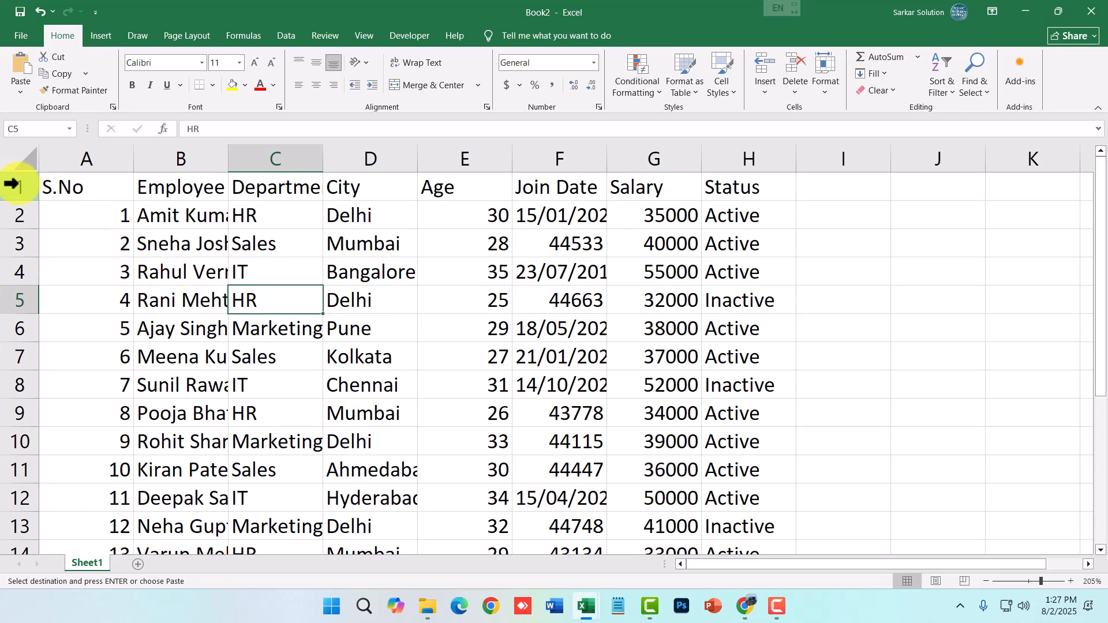
{"action": "right_click", "coordinate": [21, 186]}
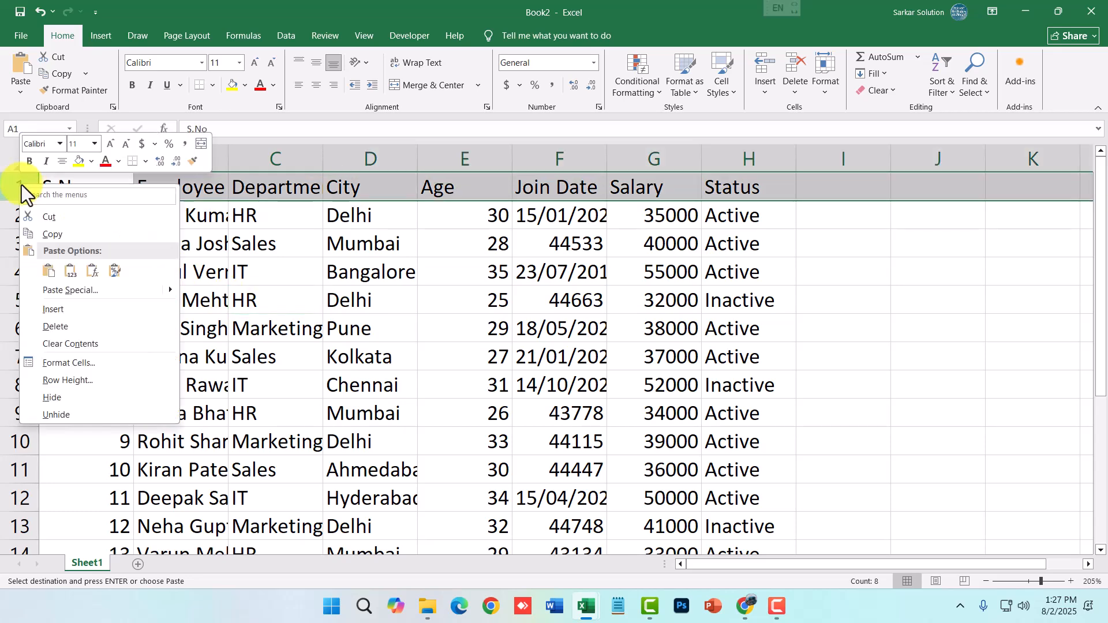
{"action": "left_click", "coordinate": [56, 311]}
Merge and center cells A1:H1 and enter the title "Sort and Filter Sheet"
{"action": "left_click_drag", "start_coordinate": [118, 190], "coordinate": [717, 189]}
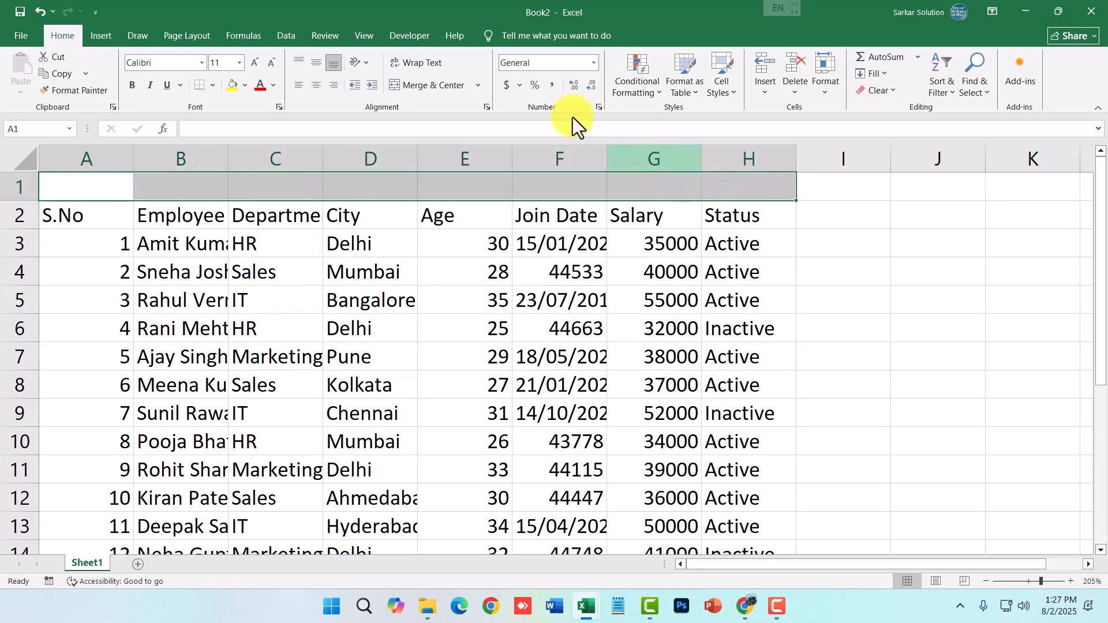
{"action": "left_click", "coordinate": [432, 87]}
{"action": "type", "text": "S"}
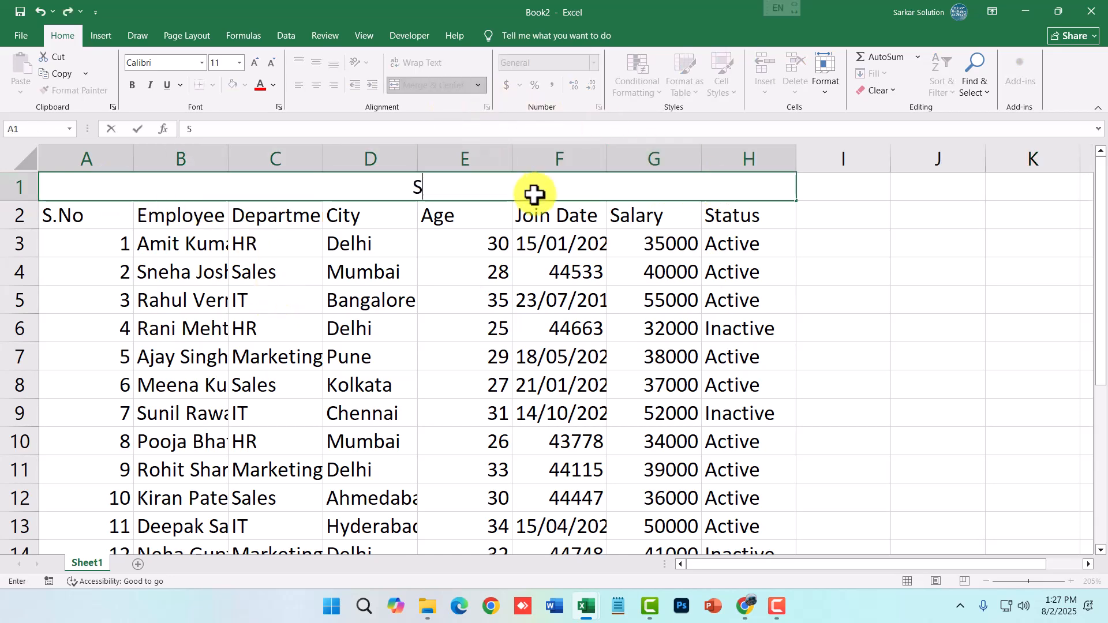
{"action": "type", "text": "ort "}
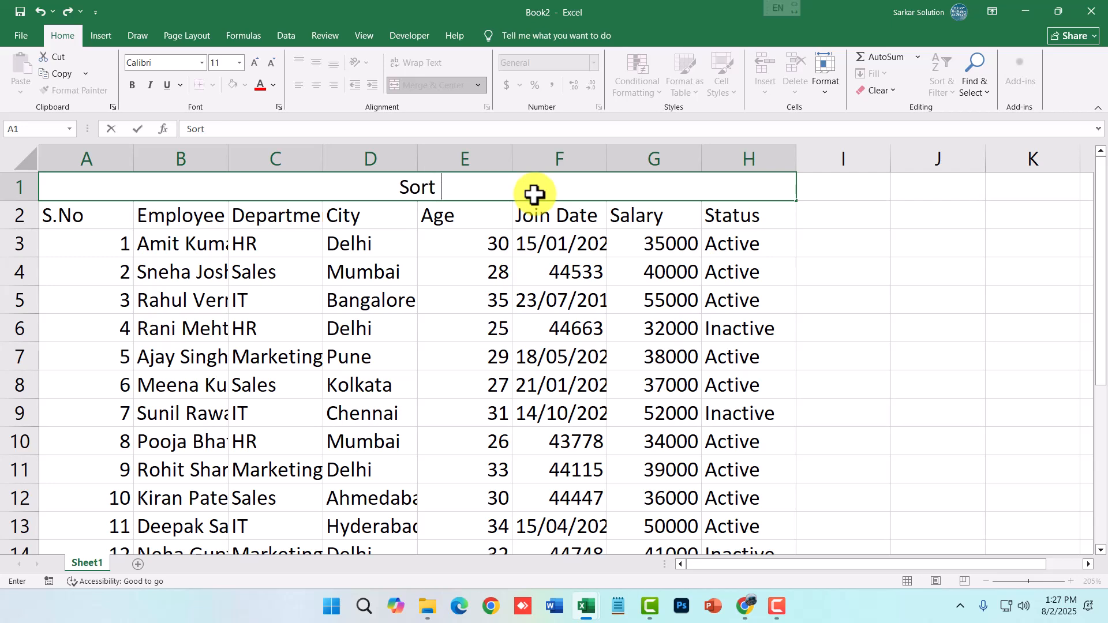
{"action": "type", "text": "and Filter "}
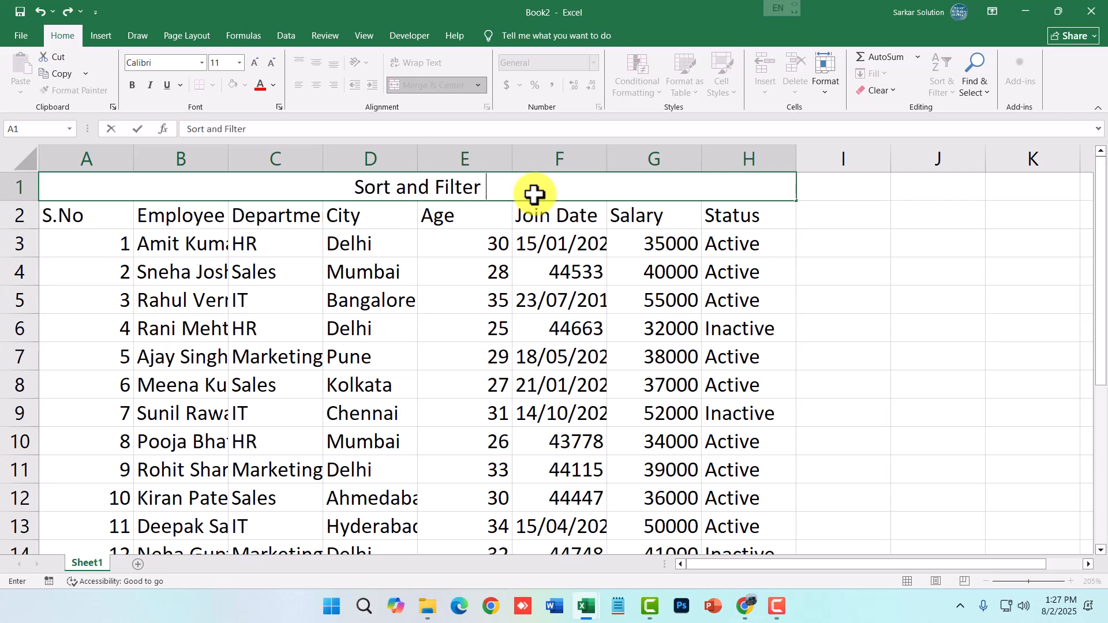
{"action": "type", "text": "Sheet"}
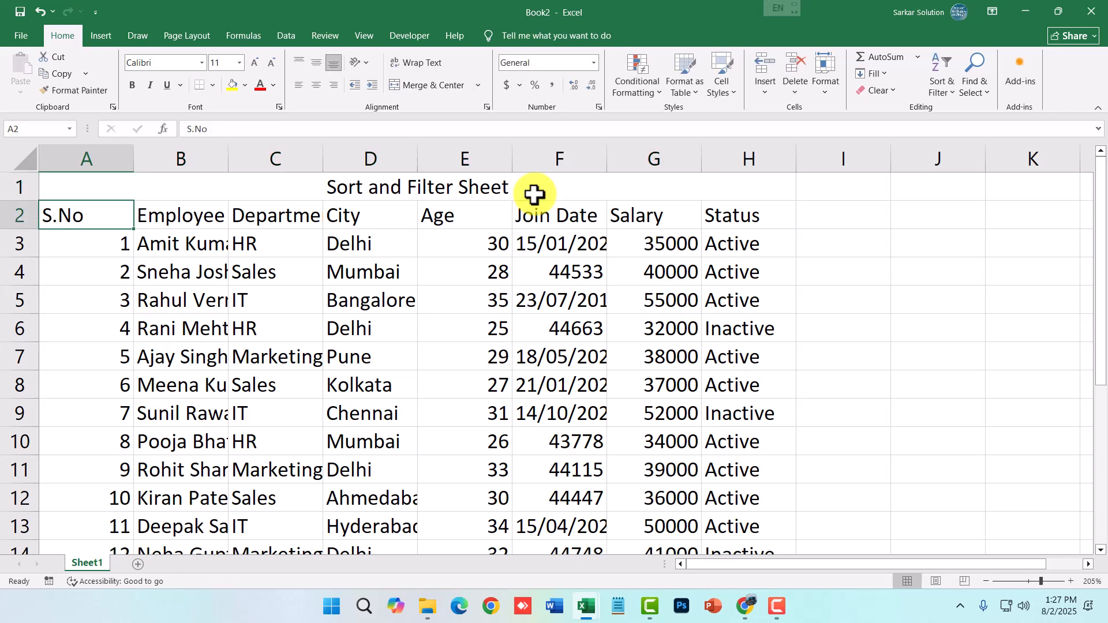
{"action": "key", "text": "ctrl+Return"}
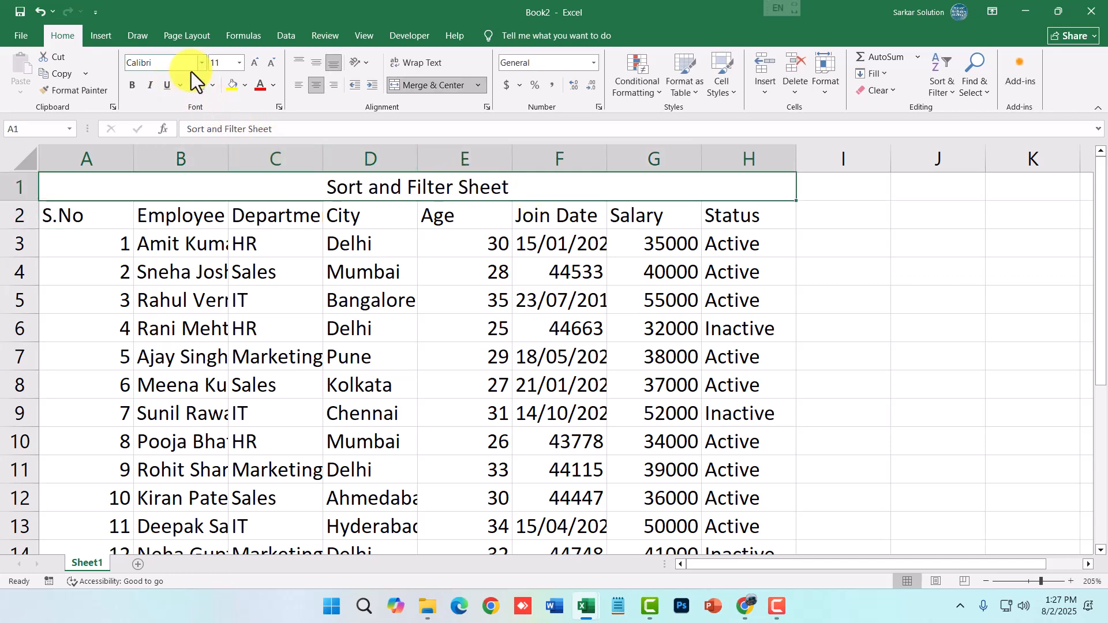
Format the sheet title as bold, font size 22, in the standard dark blue font color
{"action": "left_click", "coordinate": [132, 85]}
{"action": "left_click", "coordinate": [251, 63]}
{"action": "left_click", "coordinate": [250, 64]}
{"action": "left_click", "coordinate": [251, 64]}
{"action": "left_click", "coordinate": [250, 63]}
{"action": "left_click", "coordinate": [250, 64]}
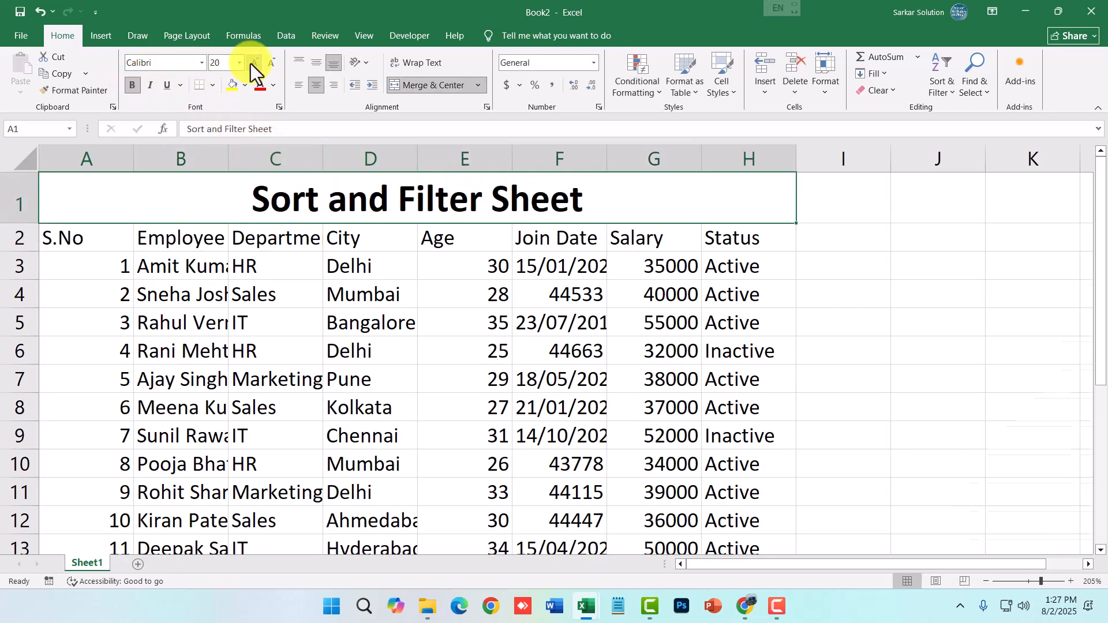
{"action": "left_click", "coordinate": [251, 63]}
{"action": "left_click", "coordinate": [275, 86]}
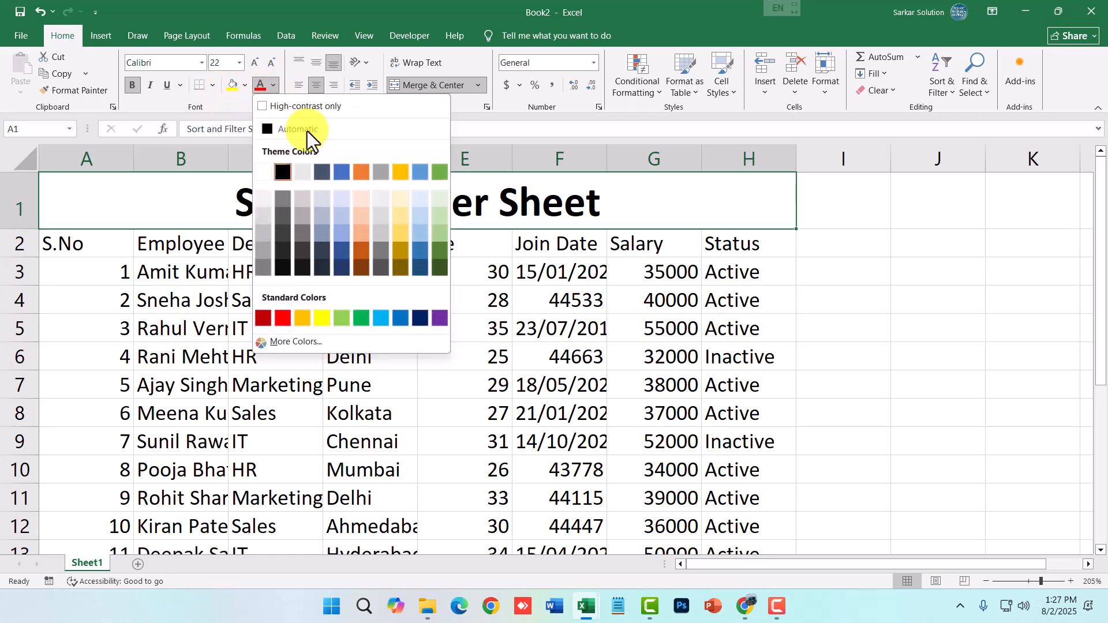
{"action": "left_click", "coordinate": [420, 317]}
{"action": "left_click", "coordinate": [404, 328]}
AutoFit the column widths of the employee data range A2:H22
{"action": "left_click_drag", "start_coordinate": [64, 243], "coordinate": [737, 539]}
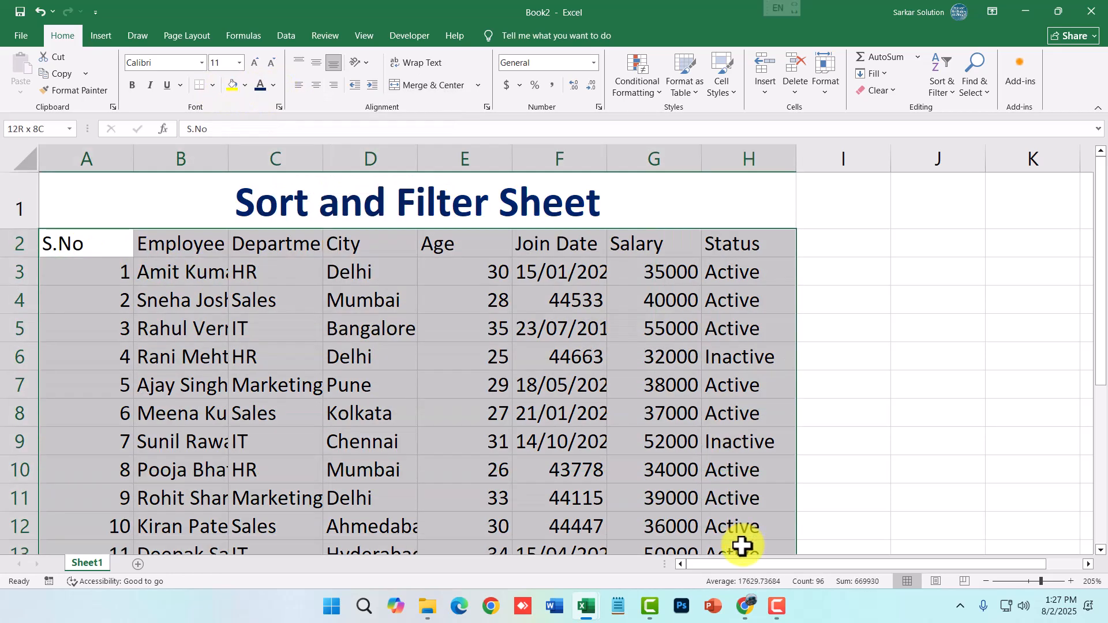
{"action": "scroll", "coordinate": [622, 405], "scroll_direction": "down", "scroll_amount": 6}
{"action": "scroll", "coordinate": [635, 404], "scroll_direction": "up", "scroll_amount": 5}
{"action": "scroll", "coordinate": [692, 400], "scroll_direction": "down", "scroll_amount": 4}
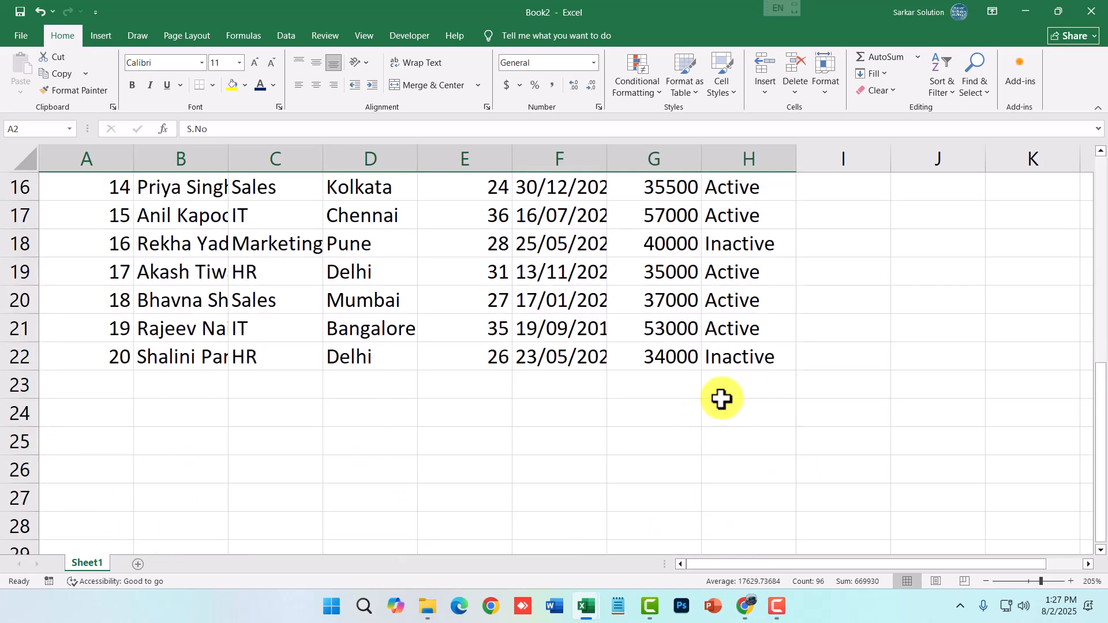
{"action": "left_click", "coordinate": [749, 358], "text": "shift"}
{"action": "left_click", "coordinate": [832, 94]}
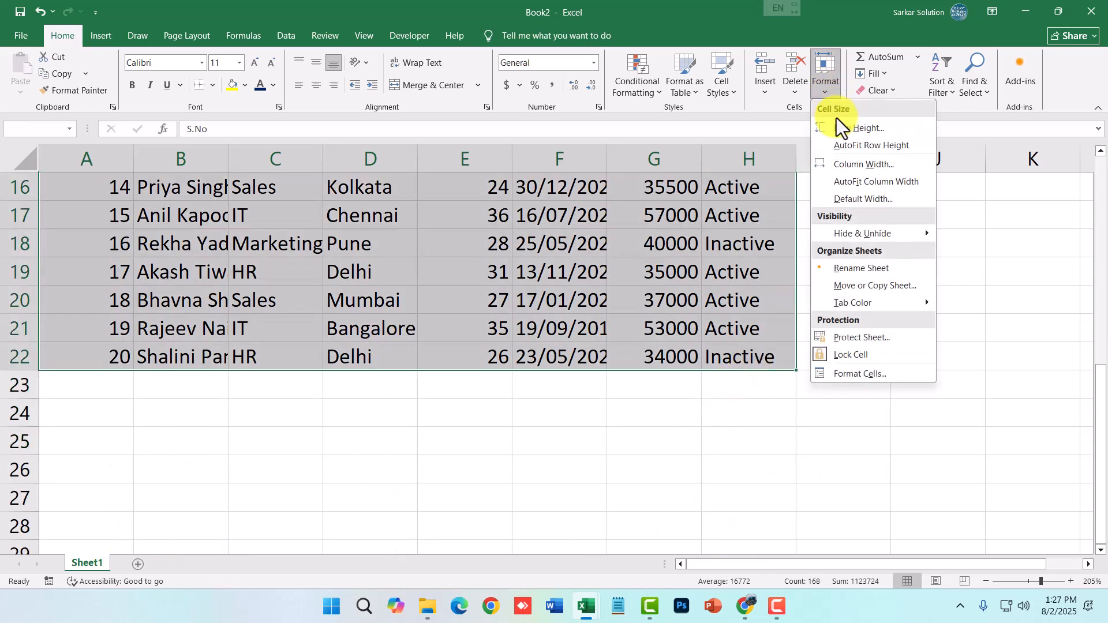
{"action": "left_click", "coordinate": [867, 182]}
{"action": "scroll", "coordinate": [837, 322], "scroll_direction": "up", "scroll_amount": 5}
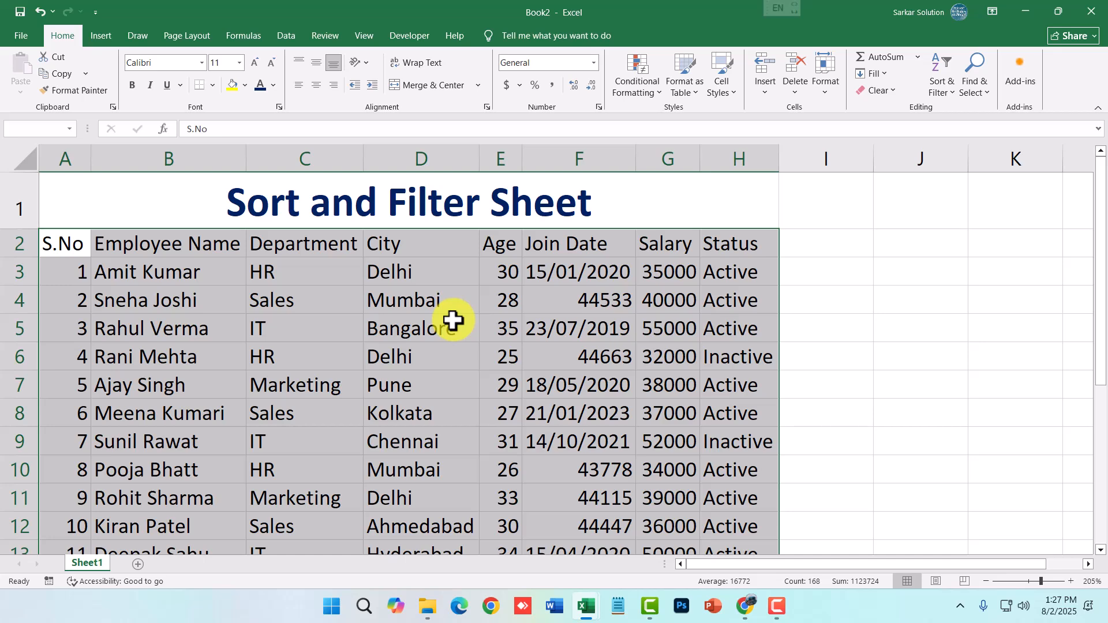
Apply All Borders to the employee data range and make the header row A2:H2 bold
{"action": "left_click", "coordinate": [213, 86]}
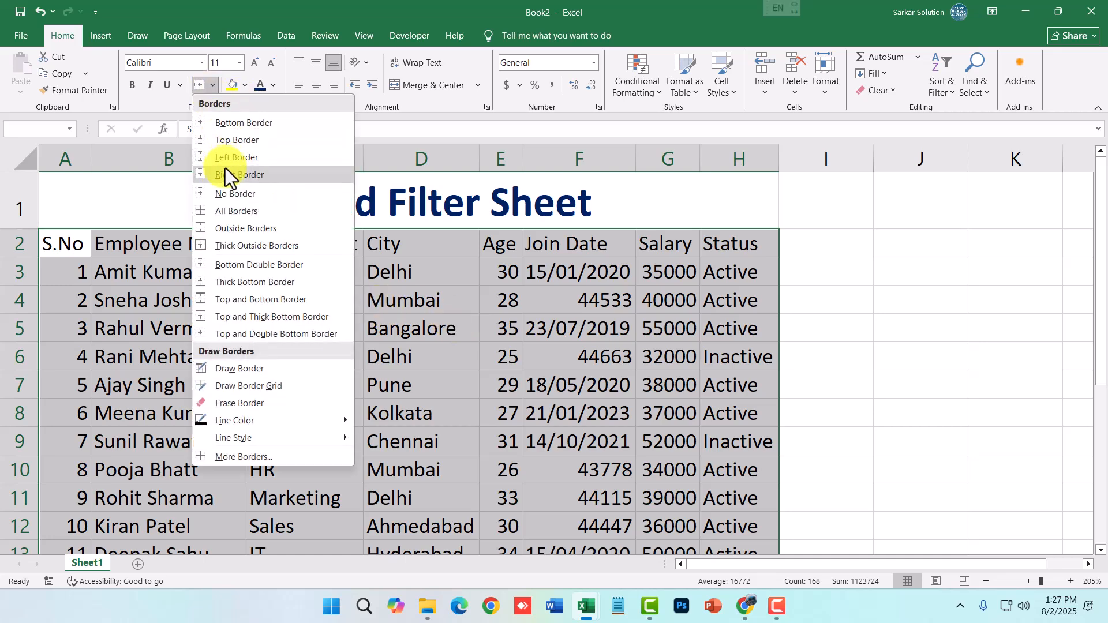
{"action": "left_click", "coordinate": [223, 211]}
{"action": "left_click_drag", "start_coordinate": [55, 247], "coordinate": [745, 244]}
{"action": "left_click", "coordinate": [132, 86]}
{"action": "left_click", "coordinate": [563, 374]}
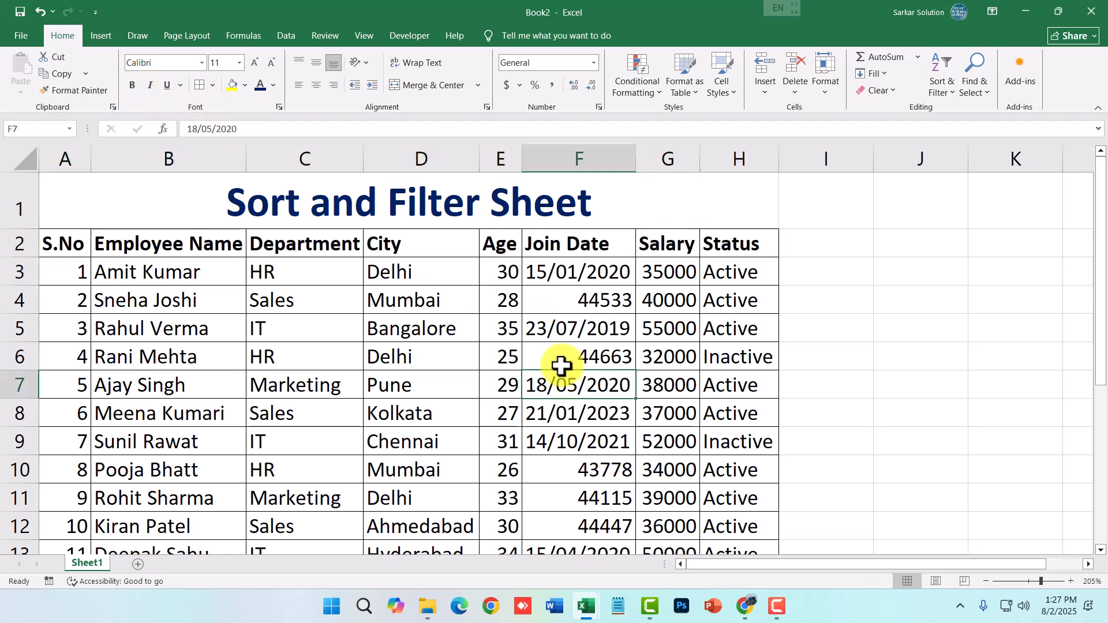
Format the range $A$2:$H$22 as a table with headers, using the blue style in the second row of the Medium styles
{"action": "left_click_drag", "start_coordinate": [75, 240], "coordinate": [722, 502]}
{"action": "scroll", "coordinate": [364, 262], "scroll_direction": "up", "scroll_amount": 4}
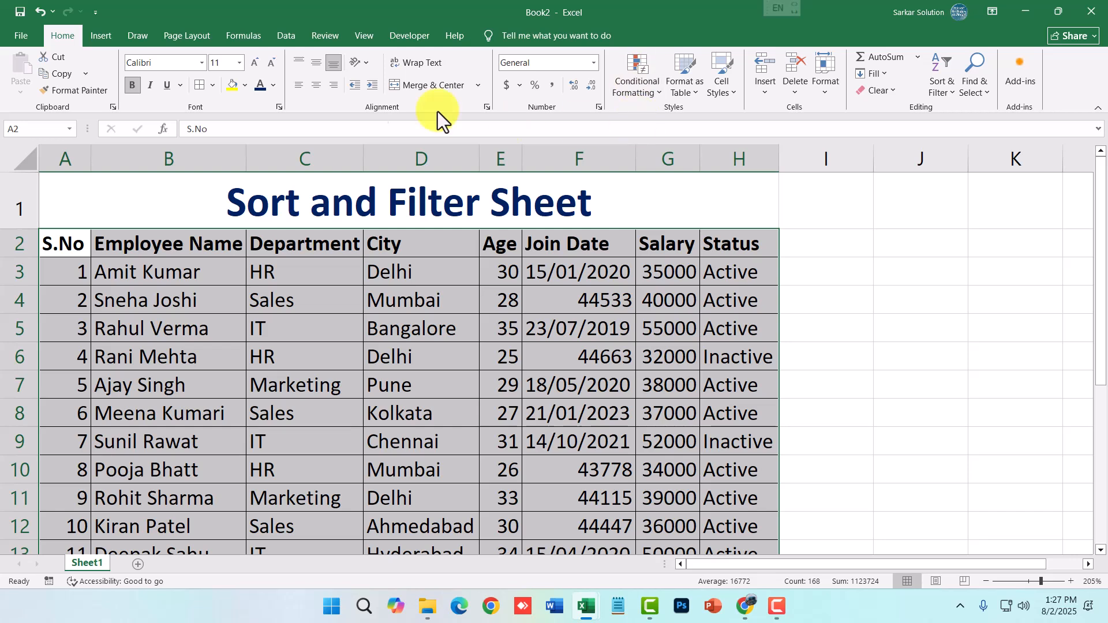
{"action": "left_click", "coordinate": [695, 92]}
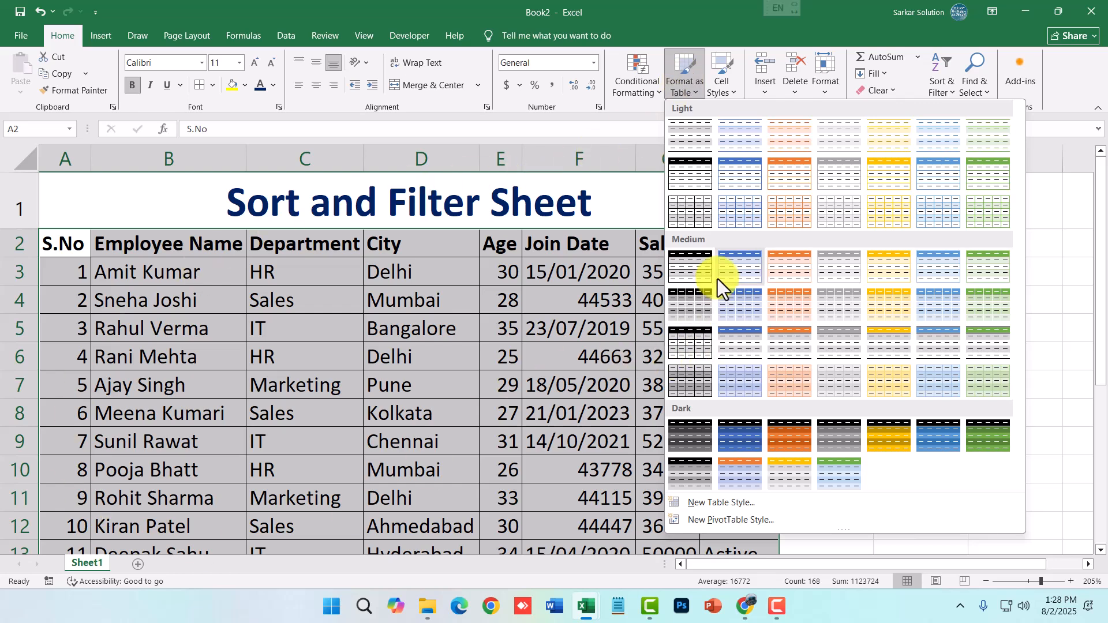
{"action": "left_click", "coordinate": [735, 306]}
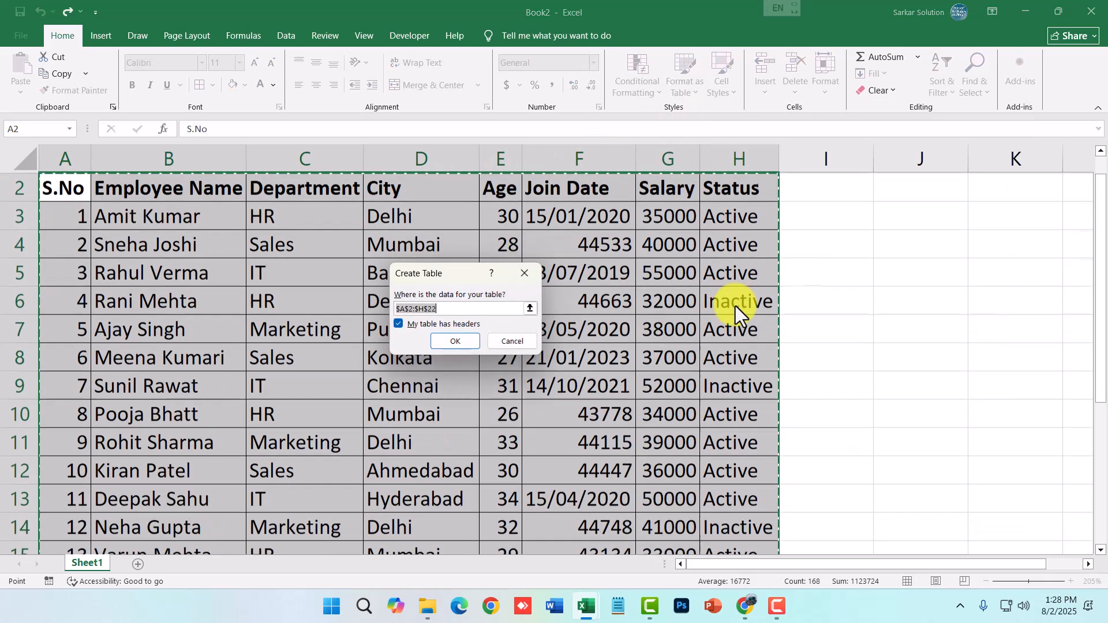
{"action": "double_click", "coordinate": [452, 309]}
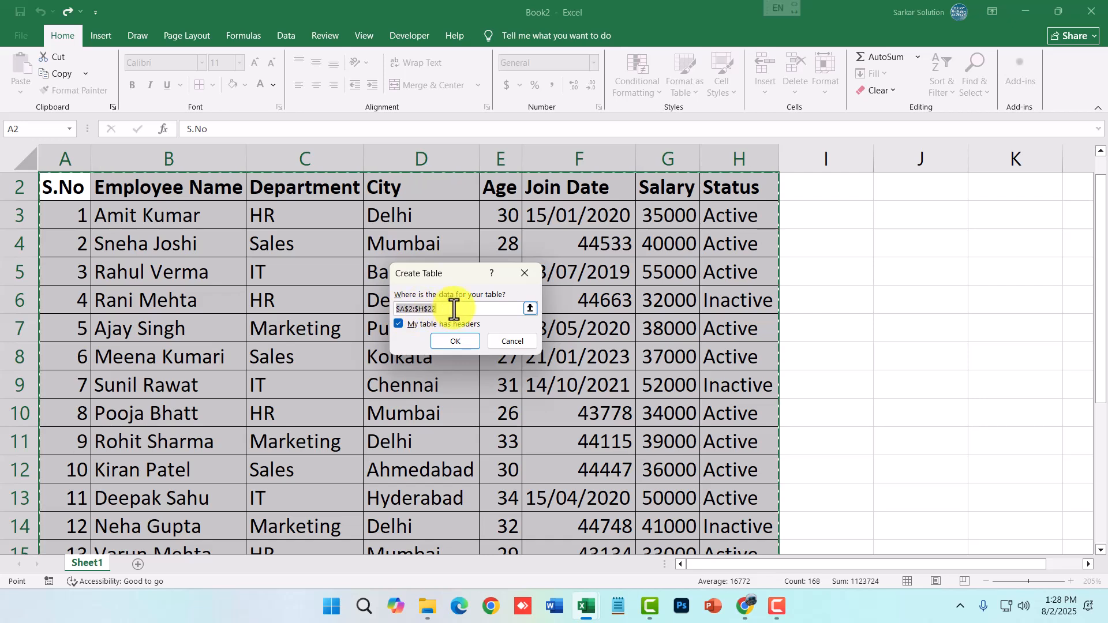
{"action": "left_click", "coordinate": [412, 310]}
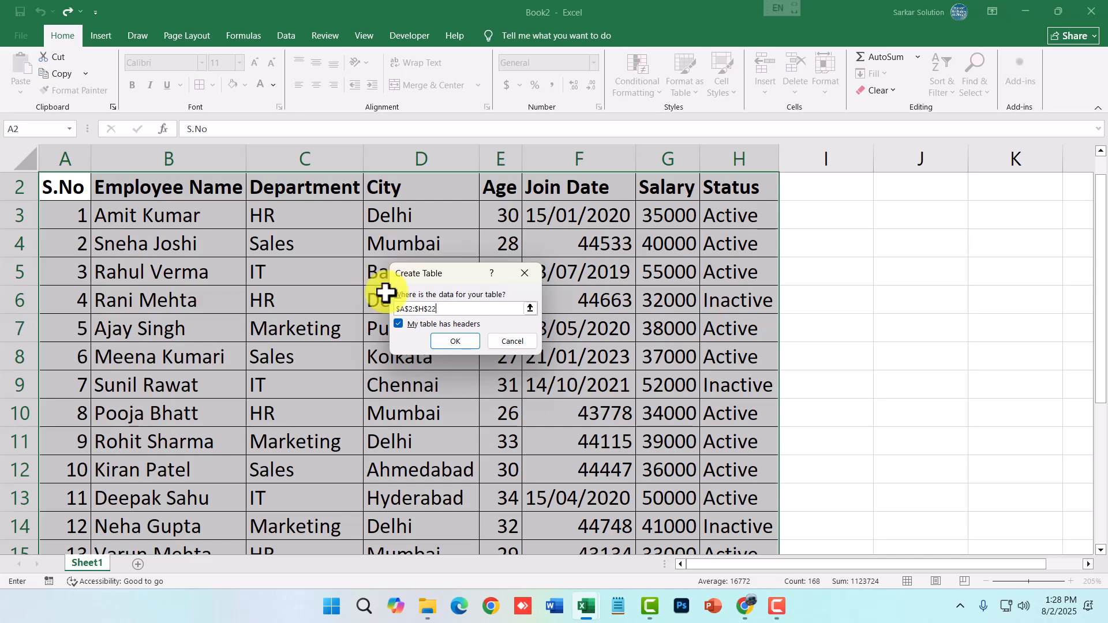
{"action": "left_click_drag", "start_coordinate": [453, 308], "coordinate": [394, 308]}
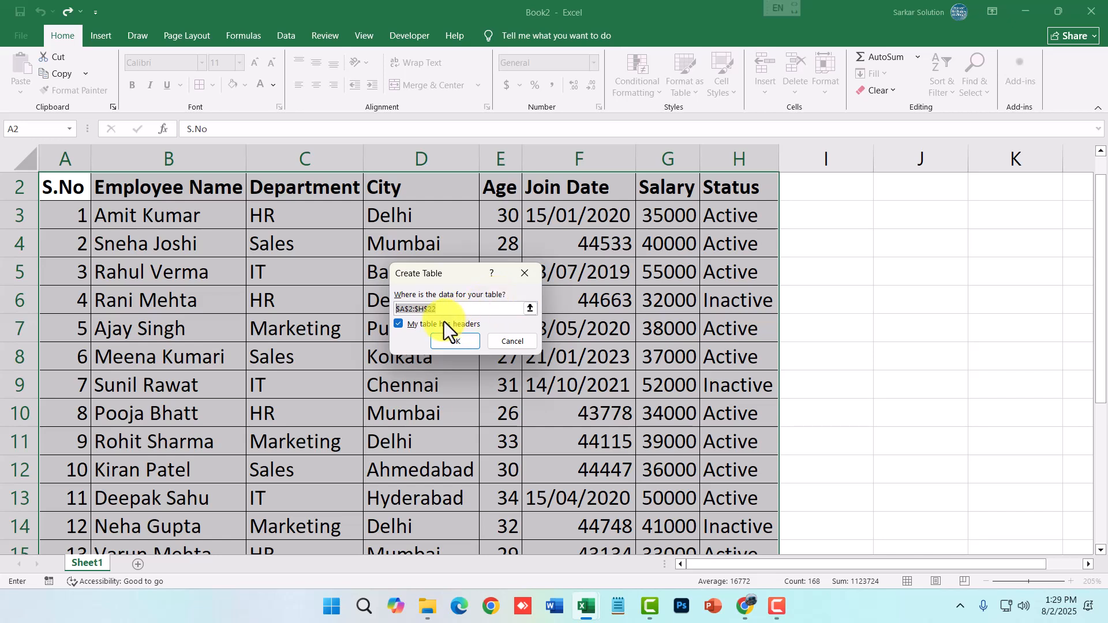
{"action": "left_click", "coordinate": [455, 309]}
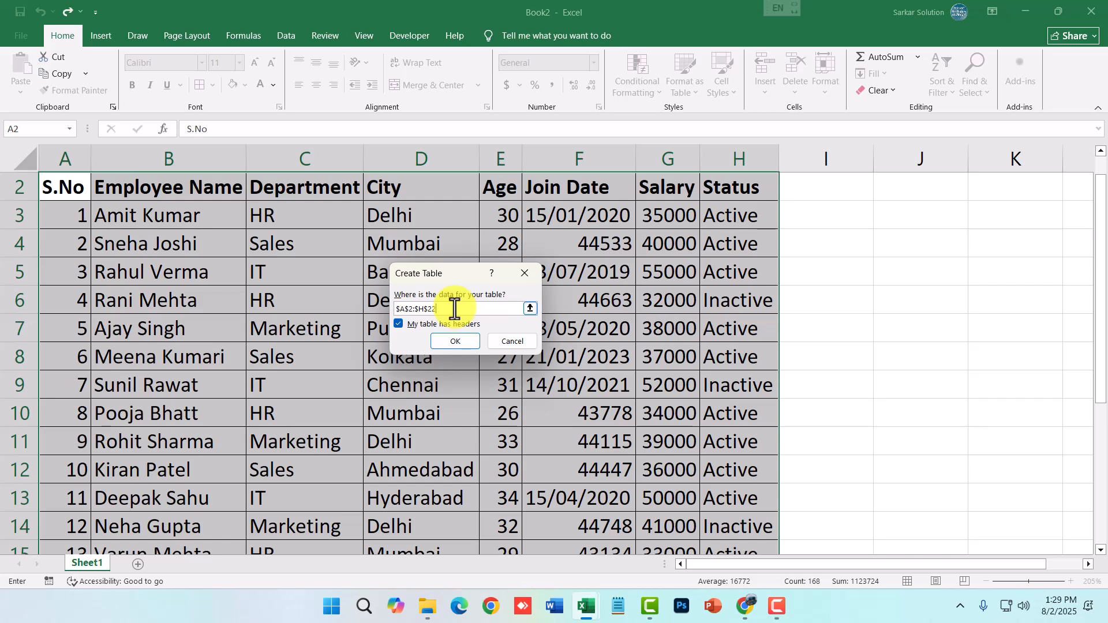
{"action": "left_click_drag", "start_coordinate": [455, 309], "coordinate": [396, 306]}
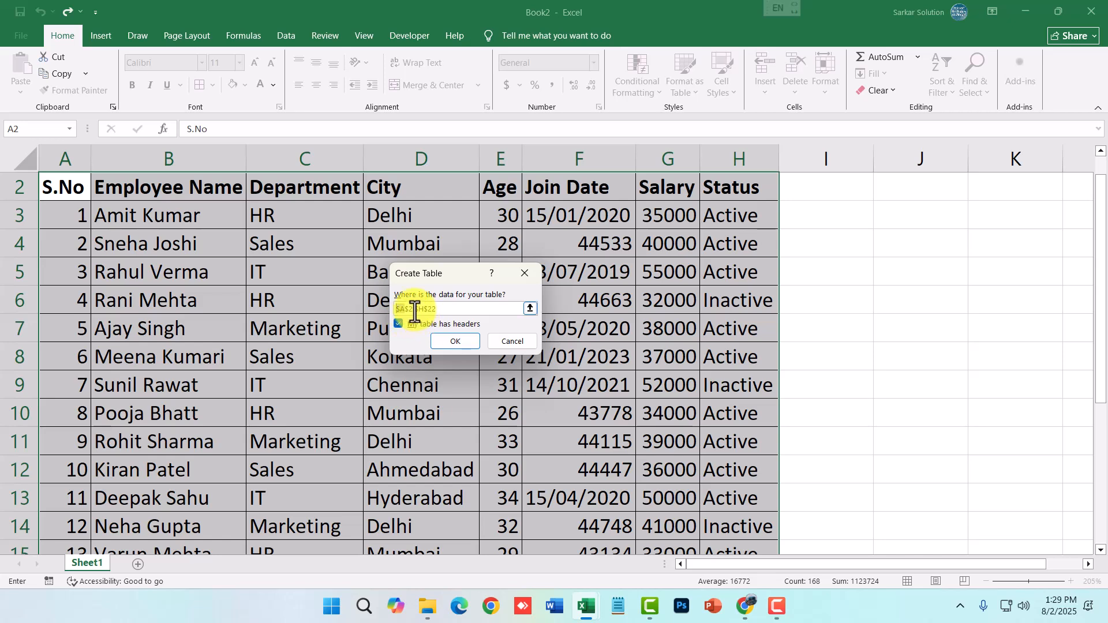
{"action": "left_click", "coordinate": [412, 310]}
{"action": "left_click", "coordinate": [453, 346]}
{"action": "scroll", "coordinate": [549, 383], "scroll_direction": "up", "scroll_amount": 1}
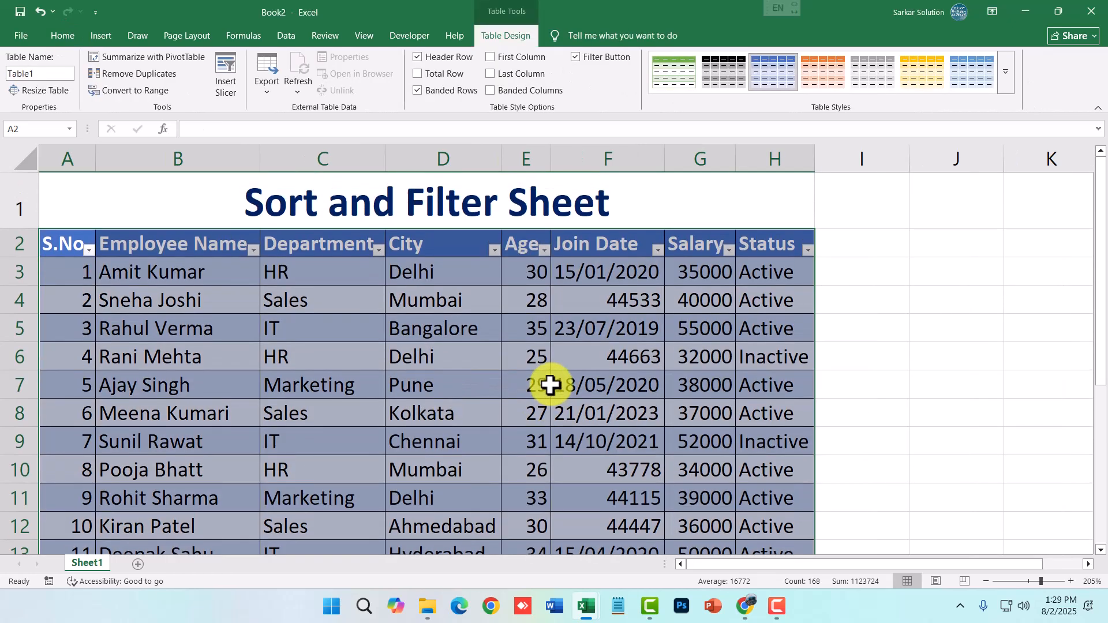
Turn off the filter buttons in the employee table's header row
{"action": "scroll", "coordinate": [549, 383], "scroll_direction": "down", "scroll_amount": 7}
{"action": "scroll", "coordinate": [548, 383], "scroll_direction": "up", "scroll_amount": 6}
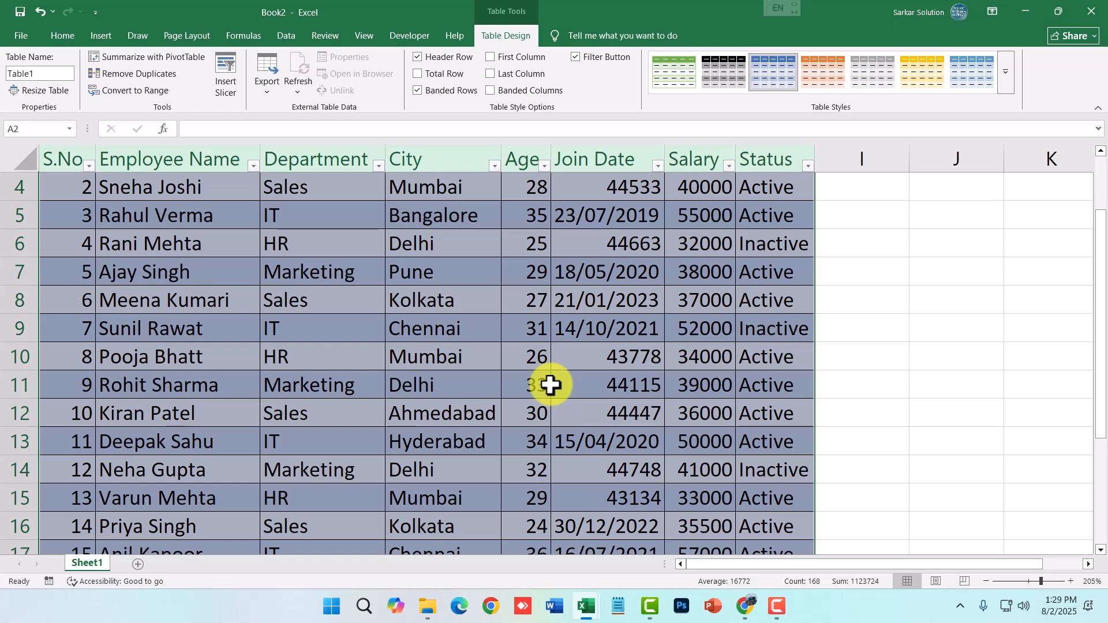
{"action": "scroll", "coordinate": [549, 383], "scroll_direction": "up", "scroll_amount": 1}
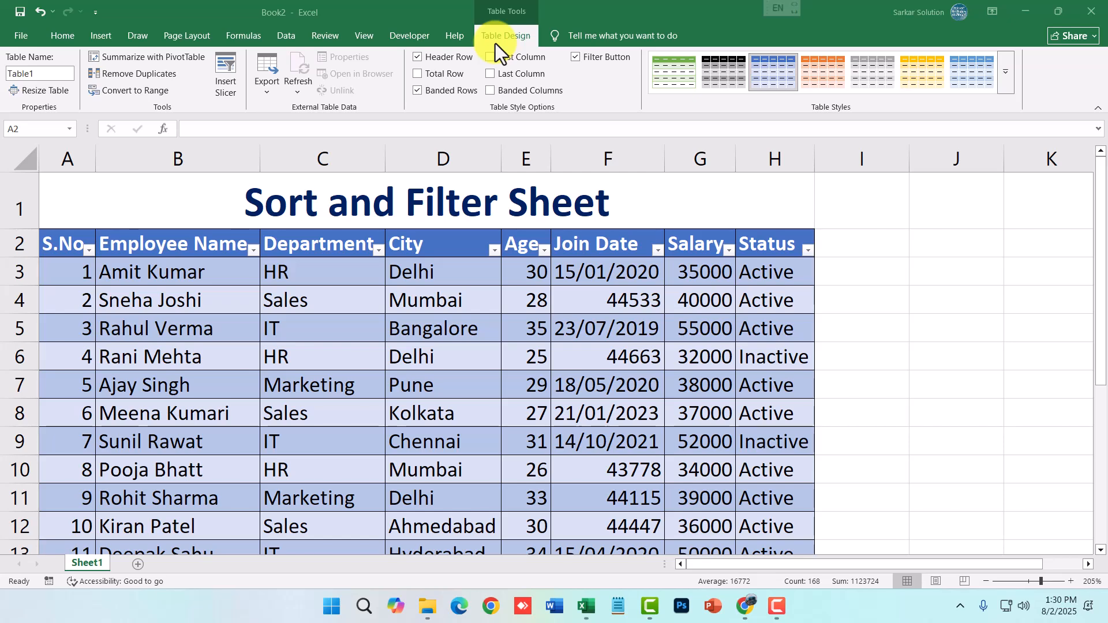
{"action": "left_click", "coordinate": [579, 58]}
{"action": "left_click", "coordinate": [576, 57]}
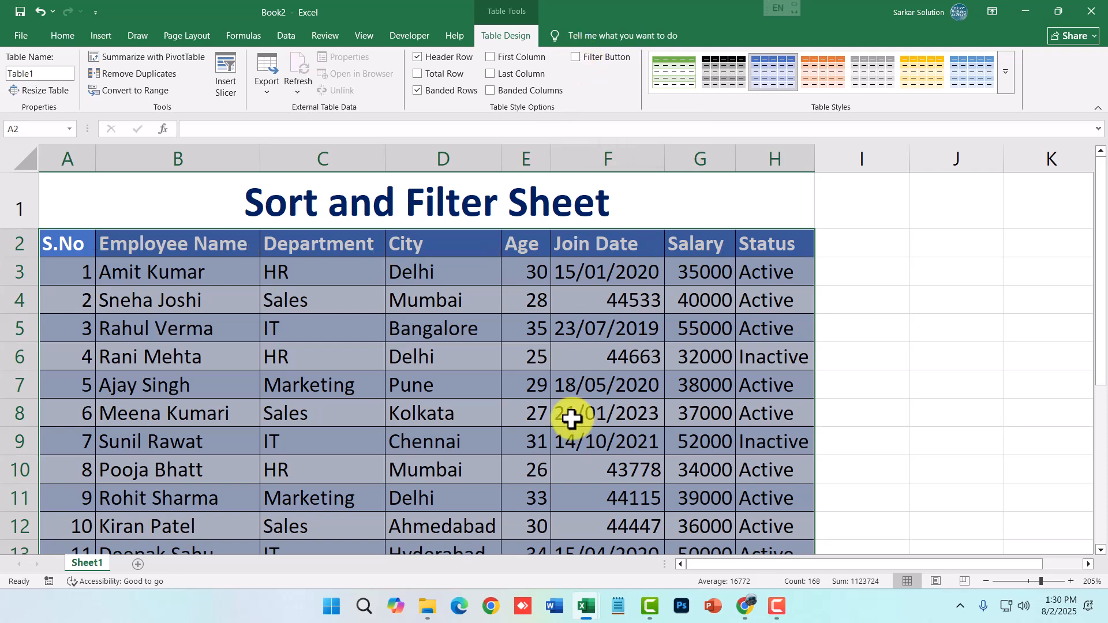
{"action": "left_click", "coordinate": [520, 469]}
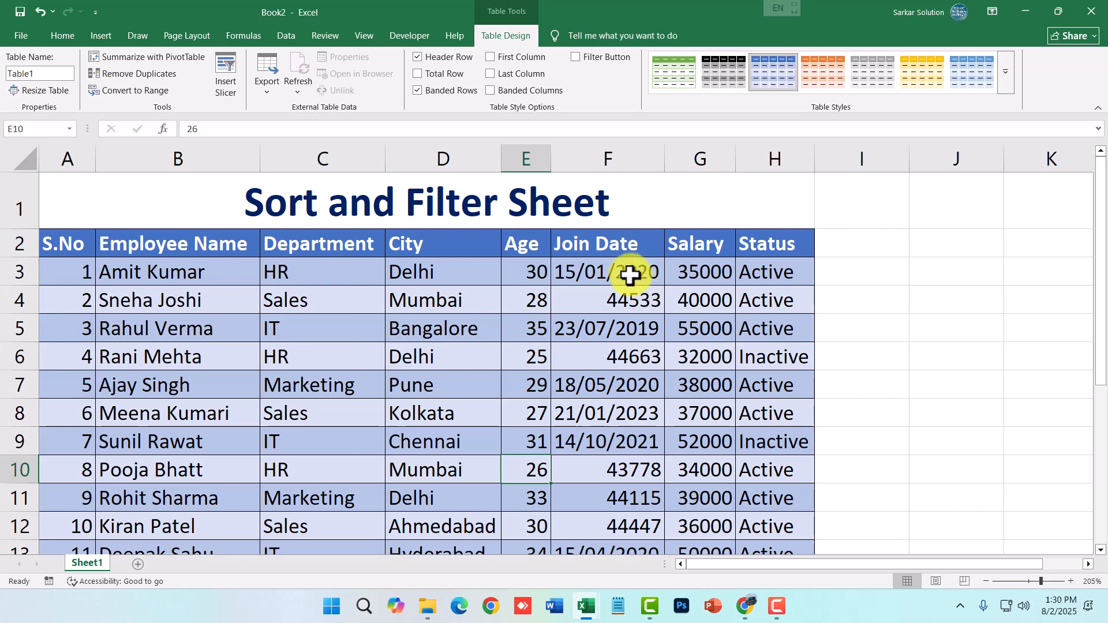
Apply the Short Date number format to the Join Date values in F3:F22
{"action": "left_click_drag", "start_coordinate": [632, 267], "coordinate": [618, 470]}
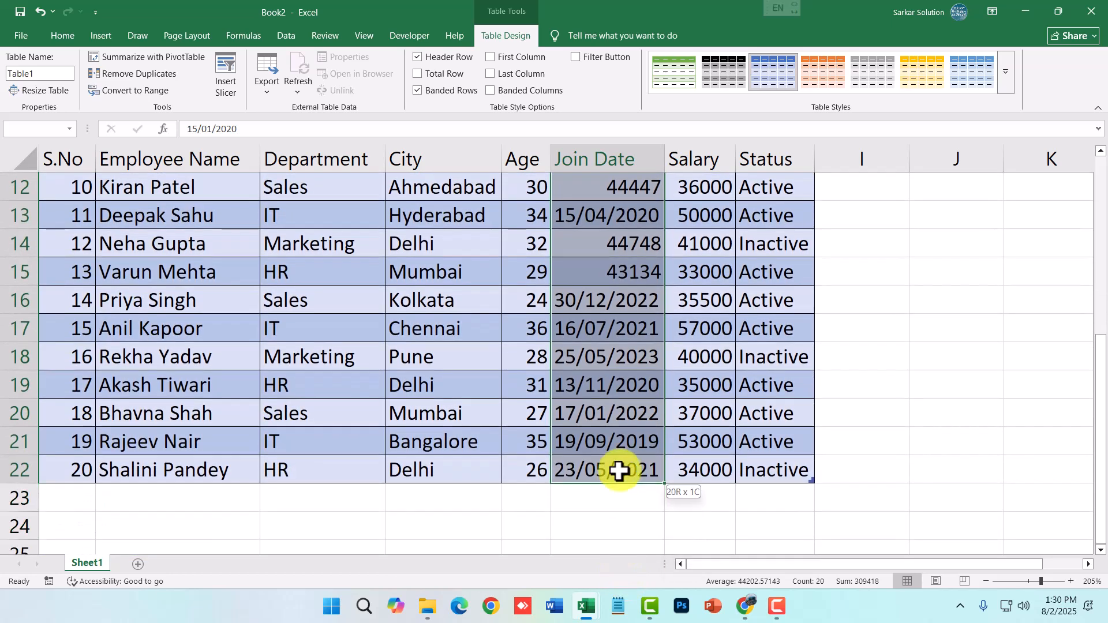
{"action": "scroll", "coordinate": [618, 445], "scroll_direction": "up", "scroll_amount": 4}
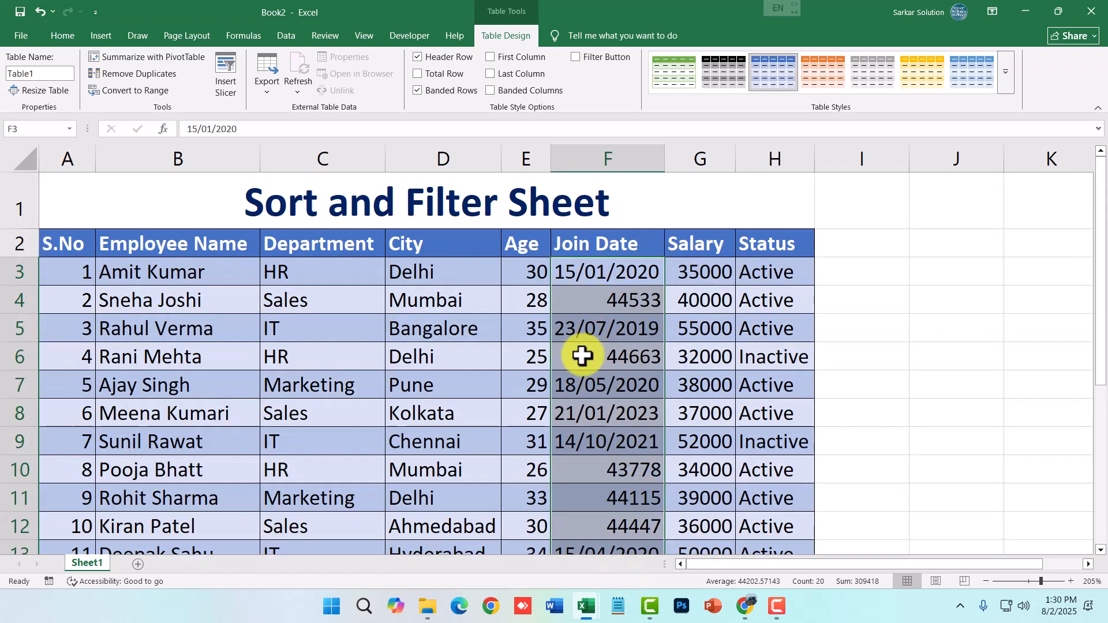
{"action": "left_click", "coordinate": [64, 35]}
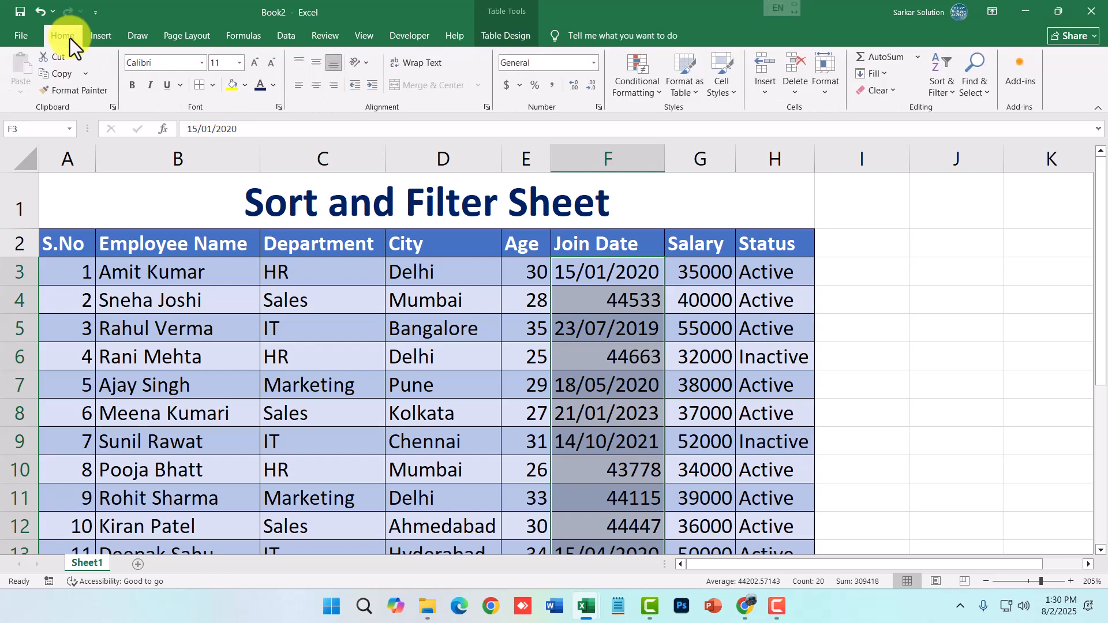
{"action": "left_click", "coordinate": [593, 62]}
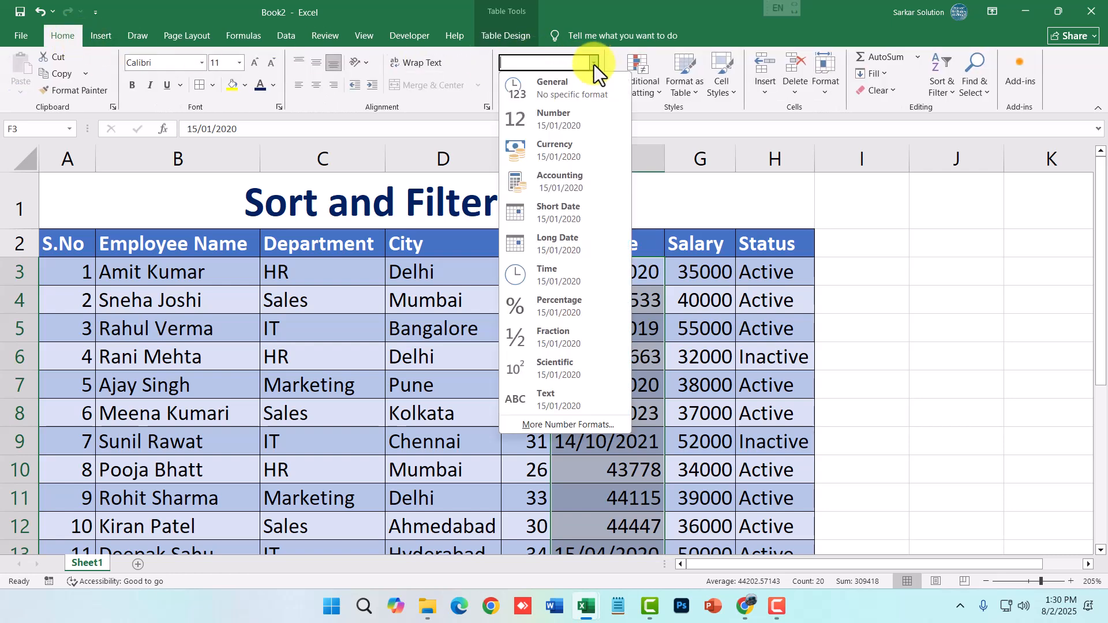
{"action": "left_click", "coordinate": [546, 212]}
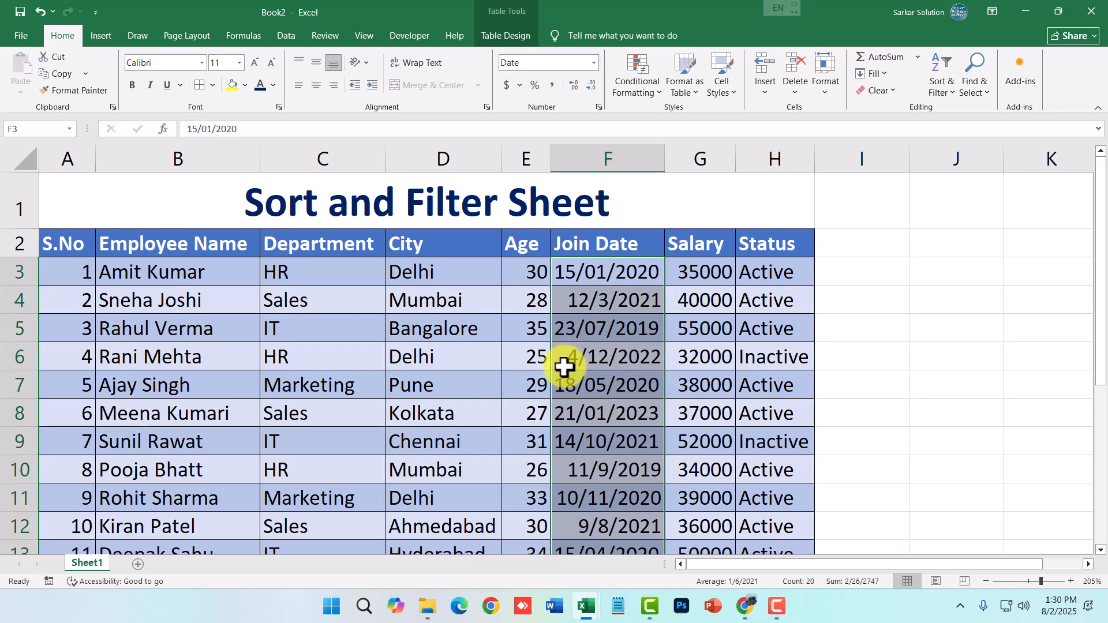
{"action": "left_click", "coordinate": [593, 67]}
{"action": "left_click", "coordinate": [594, 67]}
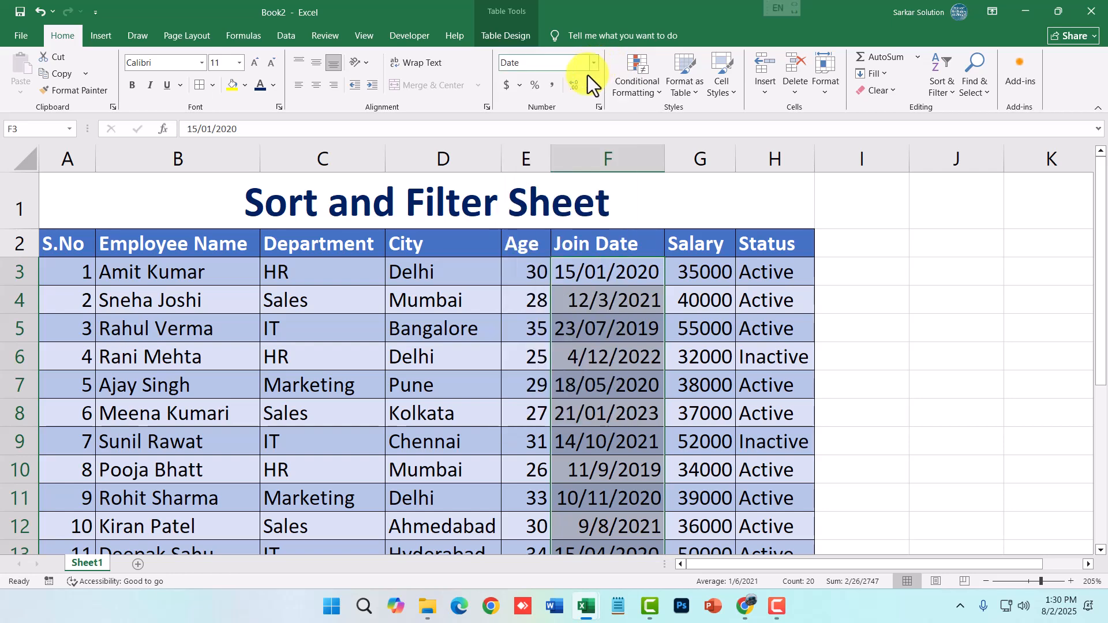
Select the whole employee table from the S.No header to the last Status cell, A2:H22
{"action": "left_click_drag", "start_coordinate": [55, 241], "coordinate": [775, 488]}
{"action": "scroll", "coordinate": [729, 473], "scroll_direction": "down", "scroll_amount": 2}
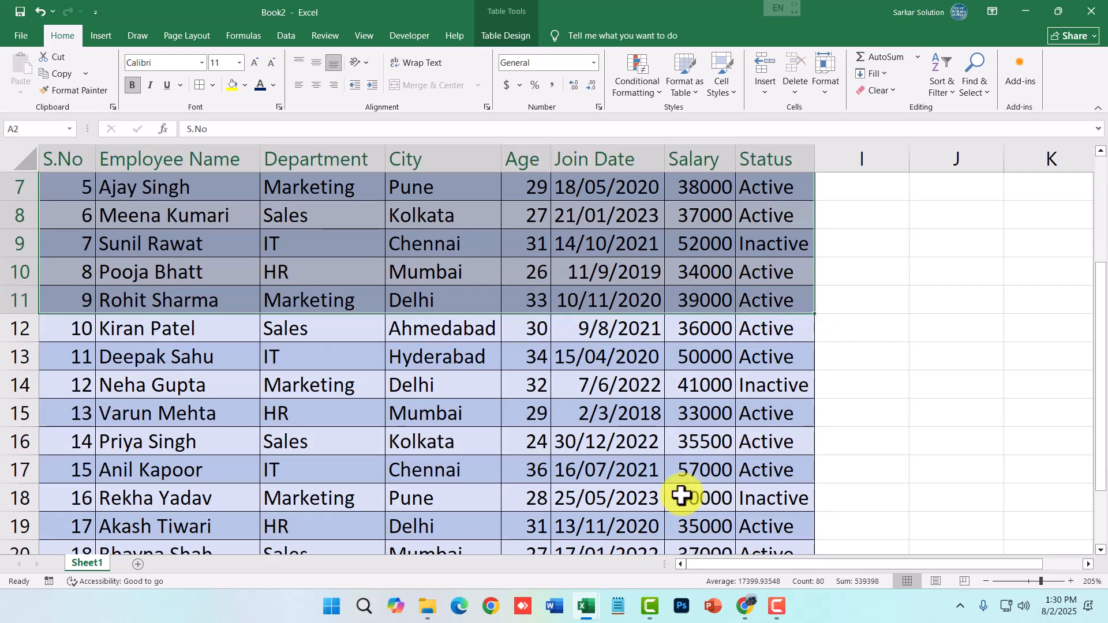
{"action": "scroll", "coordinate": [687, 497], "scroll_direction": "down", "scroll_amount": 2, "text": "ctrl"}
{"action": "scroll", "coordinate": [646, 484], "scroll_direction": "down", "scroll_amount": 1, "text": "ctrl"}
{"action": "scroll", "coordinate": [490, 453], "scroll_direction": "down", "scroll_amount": 1}
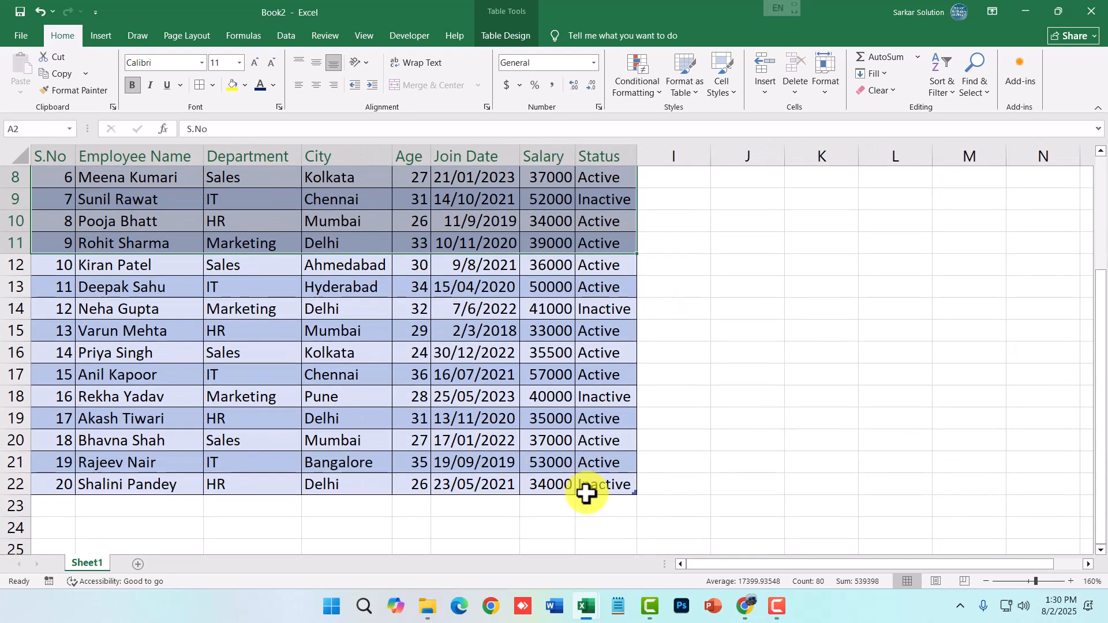
{"action": "left_click", "coordinate": [589, 485]}
{"action": "left_click_drag", "start_coordinate": [590, 485], "coordinate": [42, 222]}
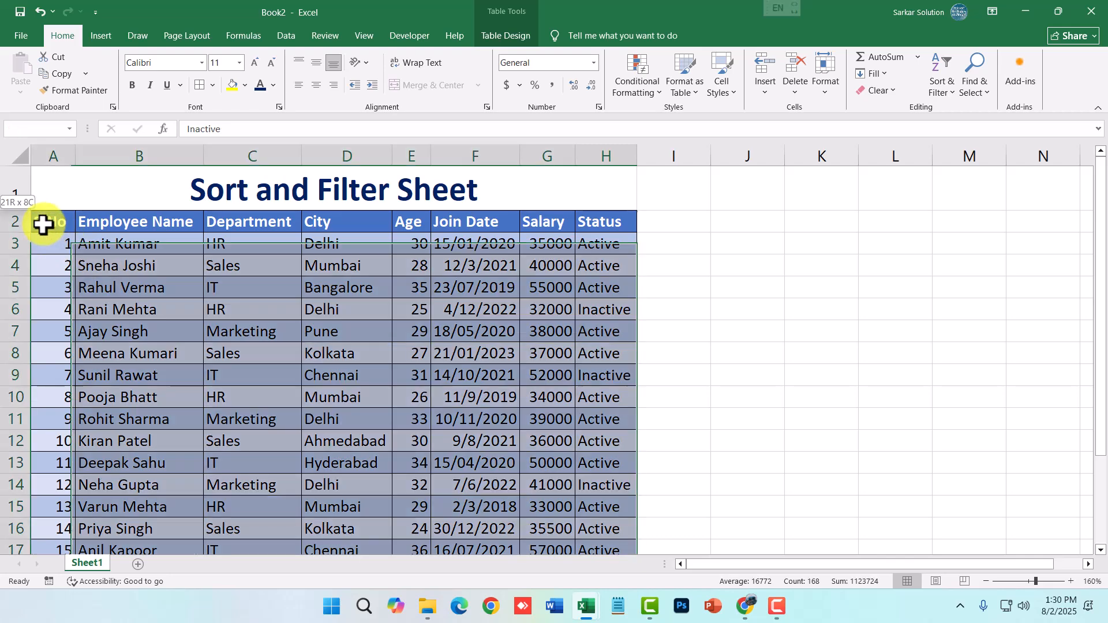
{"action": "scroll", "coordinate": [48, 248], "scroll_direction": "up", "scroll_amount": 3, "text": "ctrl"}
{"action": "scroll", "coordinate": [81, 240], "scroll_direction": "up", "scroll_amount": 1}
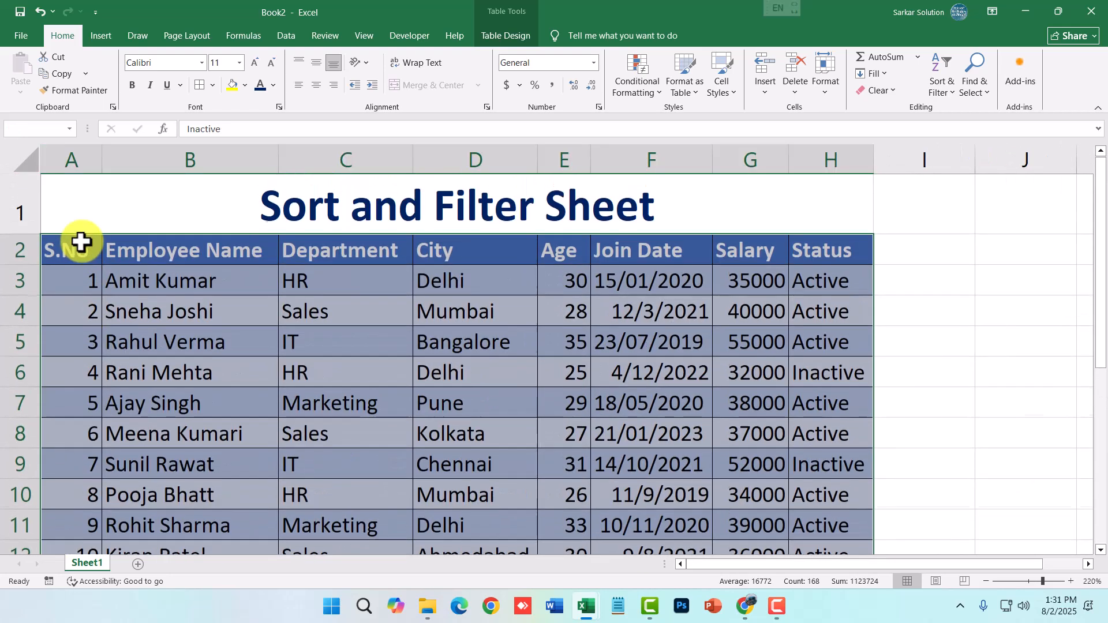
{"action": "scroll", "coordinate": [81, 319], "scroll_direction": "down", "scroll_amount": 3, "text": "ctrl"}
{"action": "key", "text": "ctrl+q"}
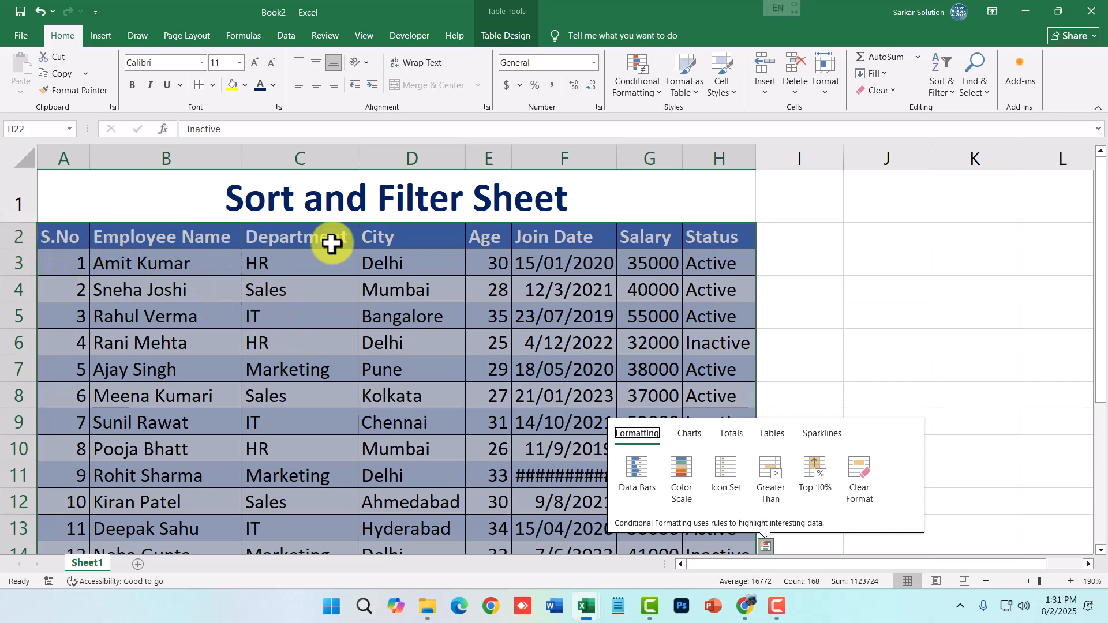
Sort the selected employee table from A to Z by the Status column and check the reordered rows
{"action": "left_click", "coordinate": [940, 93]}
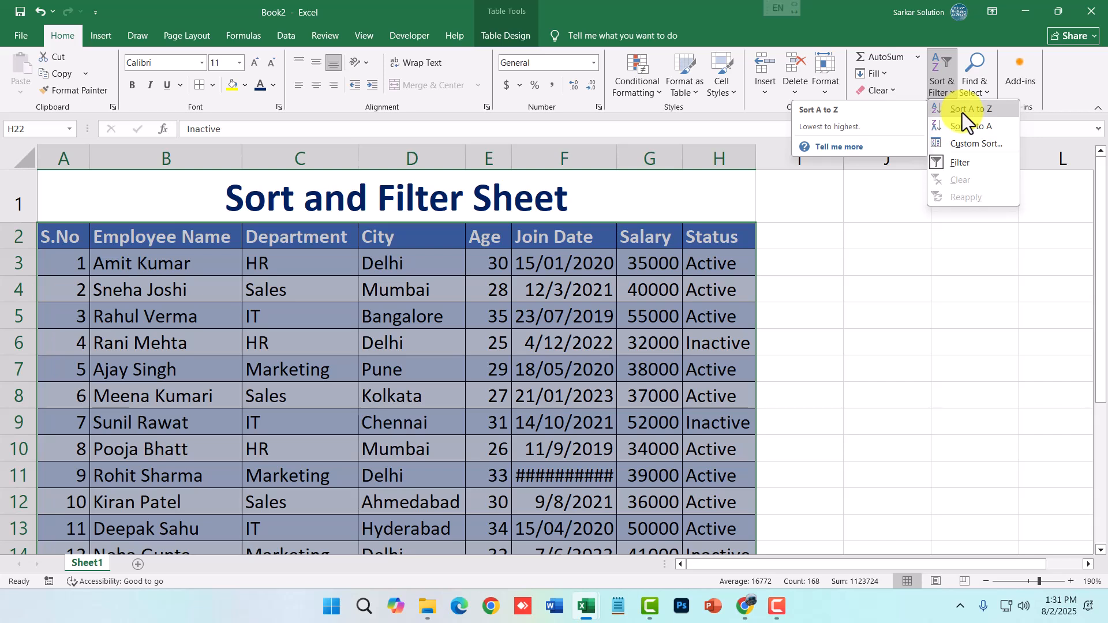
{"action": "left_click", "coordinate": [962, 110]}
{"action": "scroll", "coordinate": [216, 315], "scroll_direction": "down", "scroll_amount": 1}
{"action": "scroll", "coordinate": [74, 326], "scroll_direction": "up", "scroll_amount": 5}
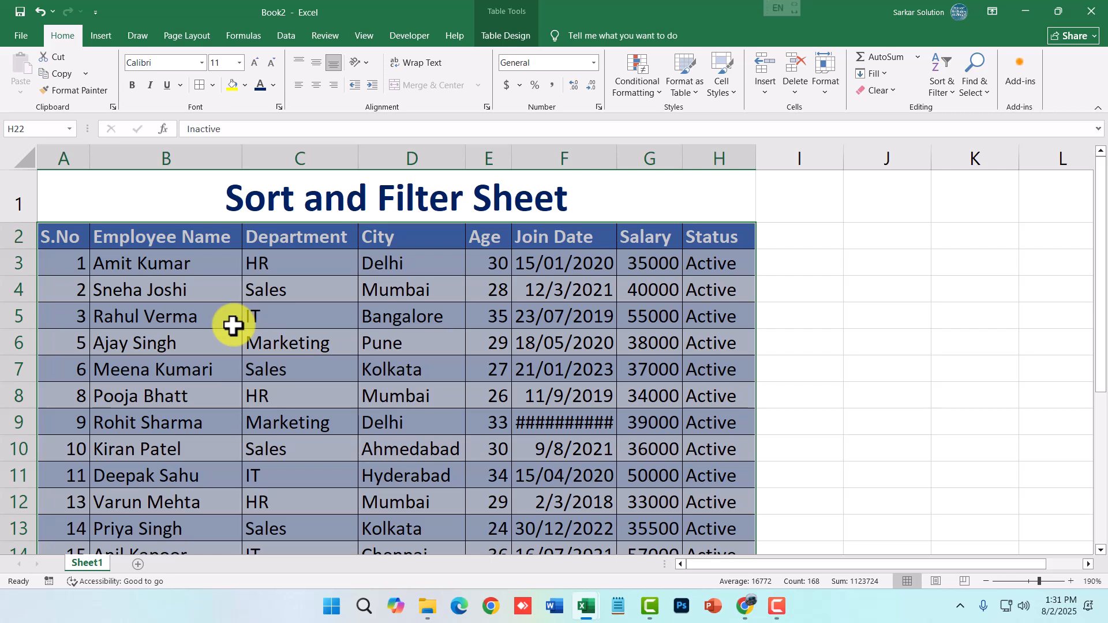
Reverse the Status sort of the selected table to Z to A
{"action": "left_click", "coordinate": [938, 93]}
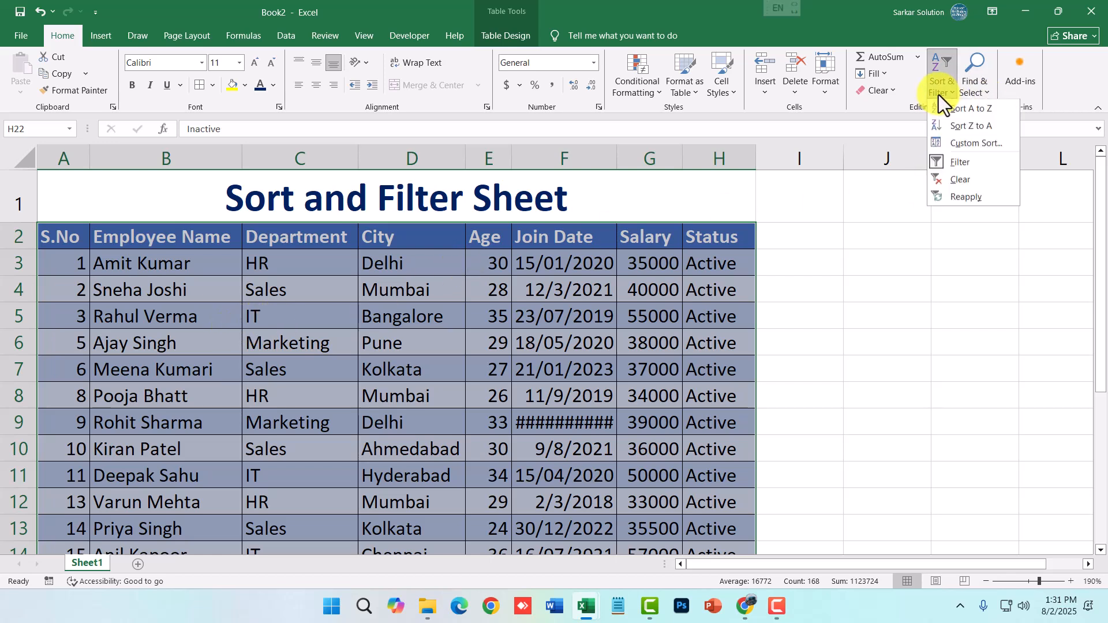
{"action": "left_click", "coordinate": [961, 130]}
{"action": "scroll", "coordinate": [440, 240], "scroll_direction": "up", "scroll_amount": 4}
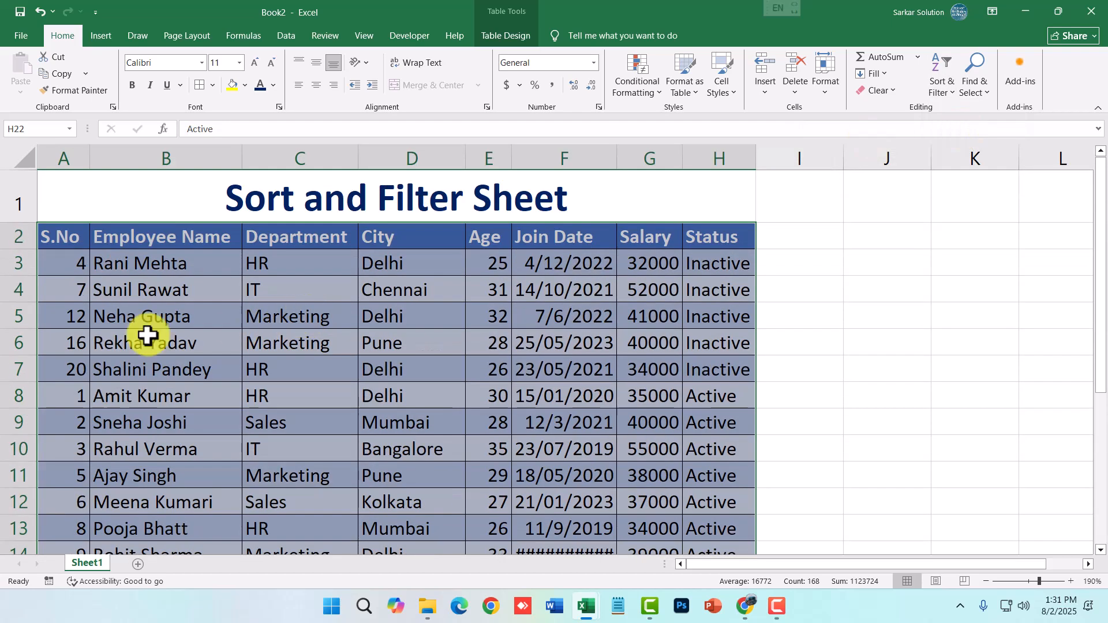
Reselect the table starting from the S.No header and sort it by S.No from largest to smallest
{"action": "left_click", "coordinate": [75, 238]}
{"action": "left_click_drag", "start_coordinate": [85, 242], "coordinate": [704, 502]}
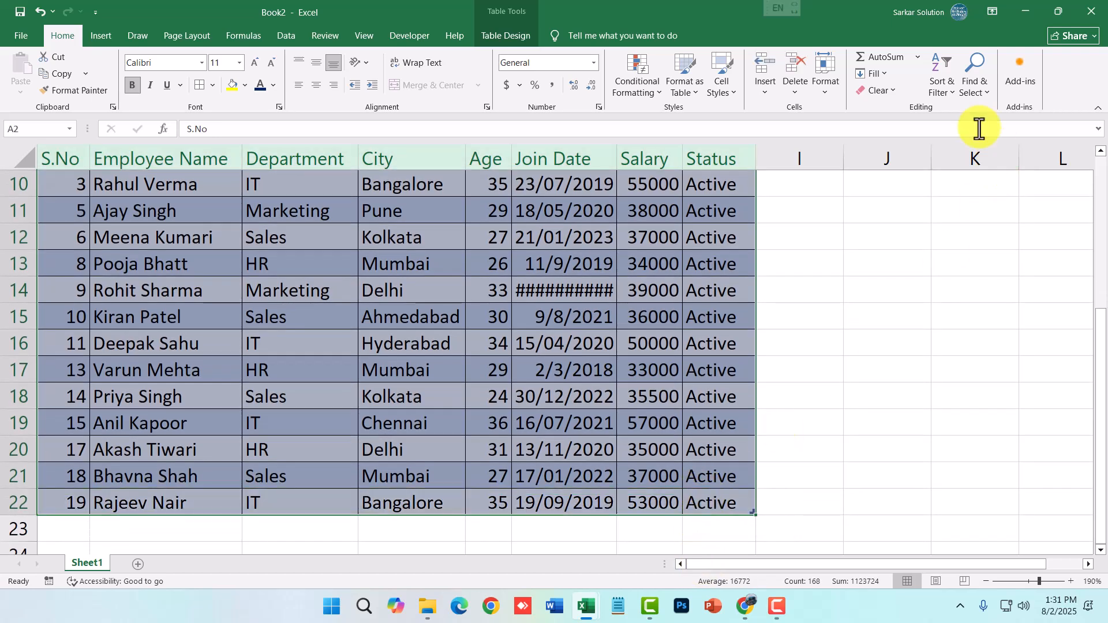
{"action": "left_click", "coordinate": [948, 84]}
{"action": "left_click", "coordinate": [957, 127]}
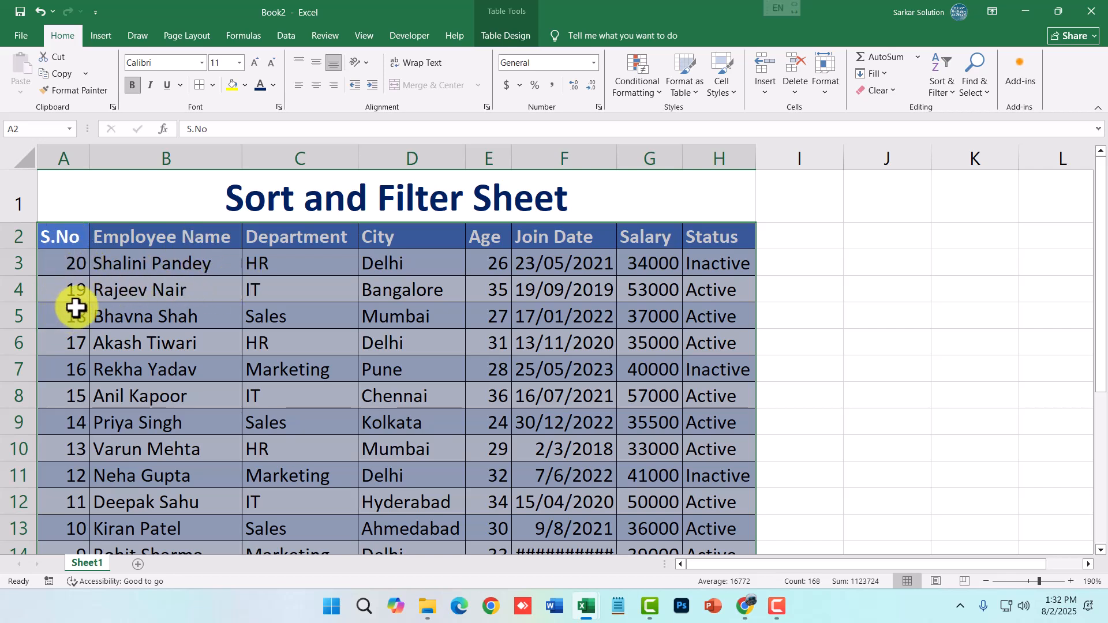
Apply a custom sort to the table by Employee Name on cell values, in A to Z order
{"action": "left_click", "coordinate": [937, 91]}
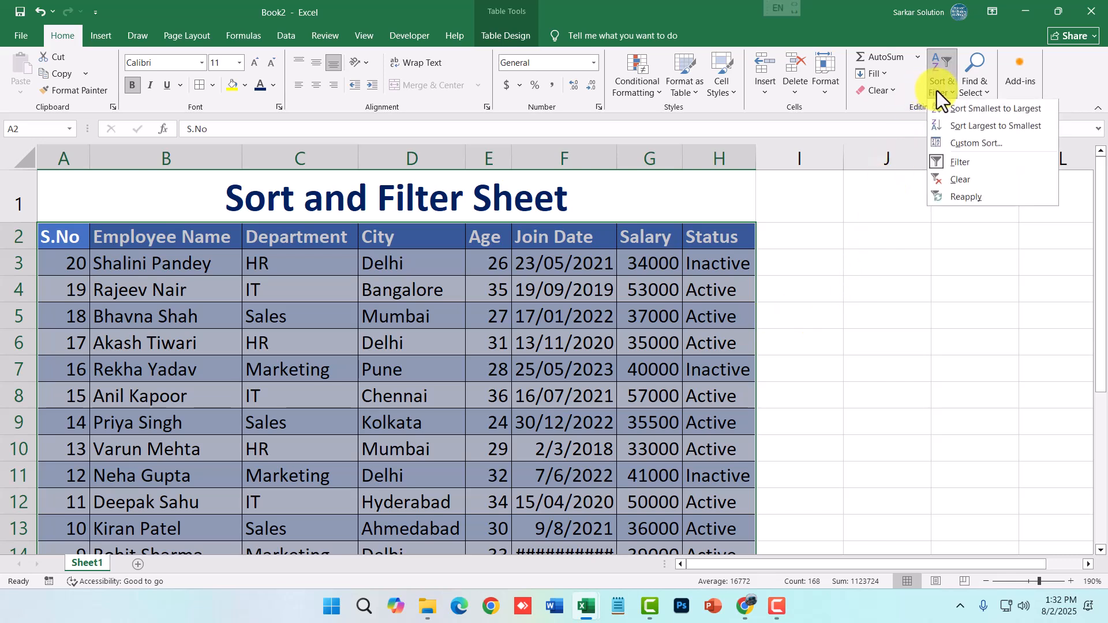
{"action": "left_click", "coordinate": [964, 144]}
{"action": "left_click_drag", "start_coordinate": [489, 212], "coordinate": [701, 217]}
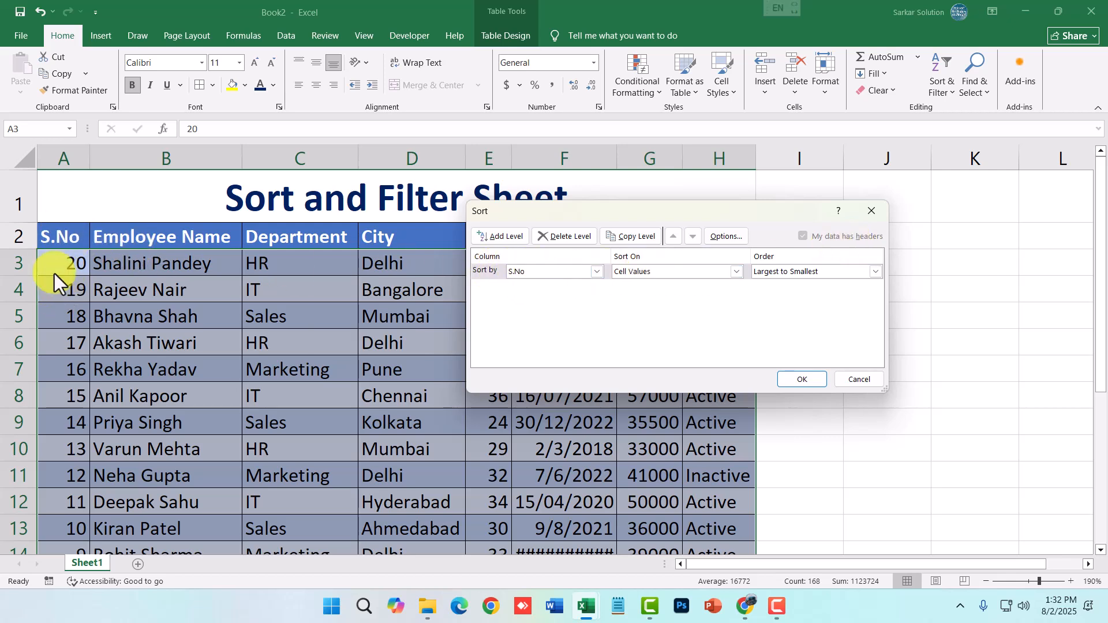
{"action": "left_click", "coordinate": [598, 272]}
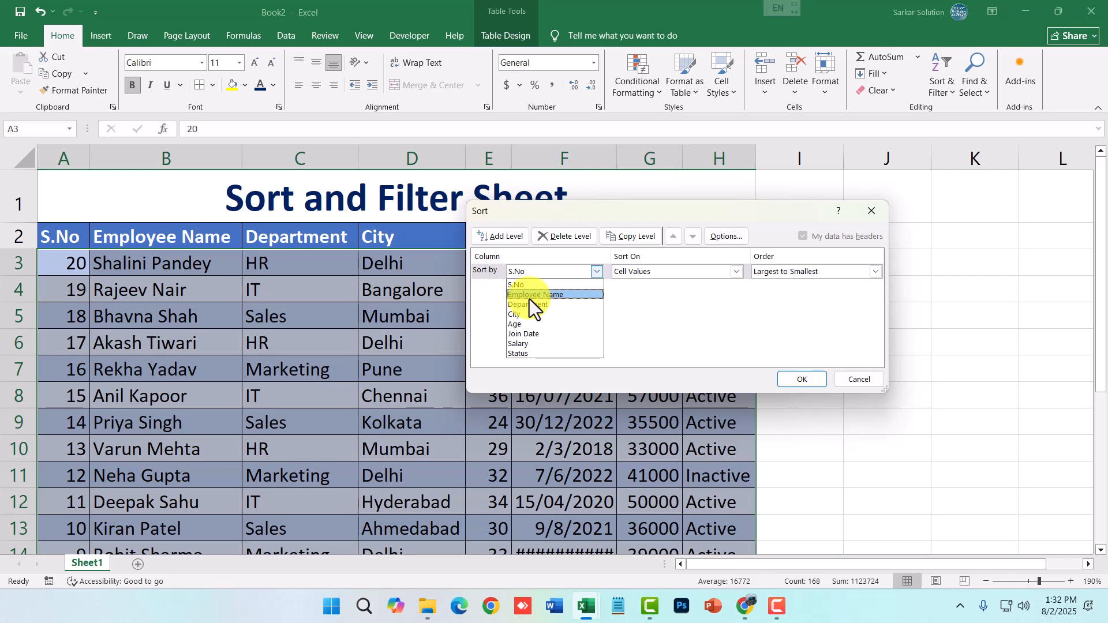
{"action": "left_click", "coordinate": [529, 298]}
{"action": "left_click", "coordinate": [796, 271]}
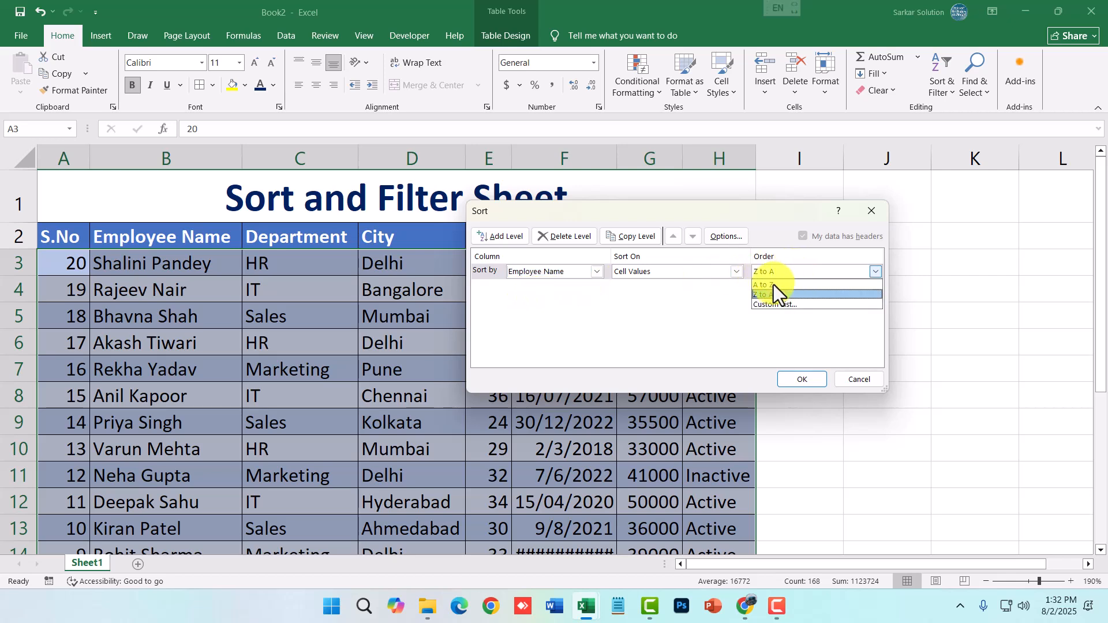
{"action": "left_click", "coordinate": [770, 286]}
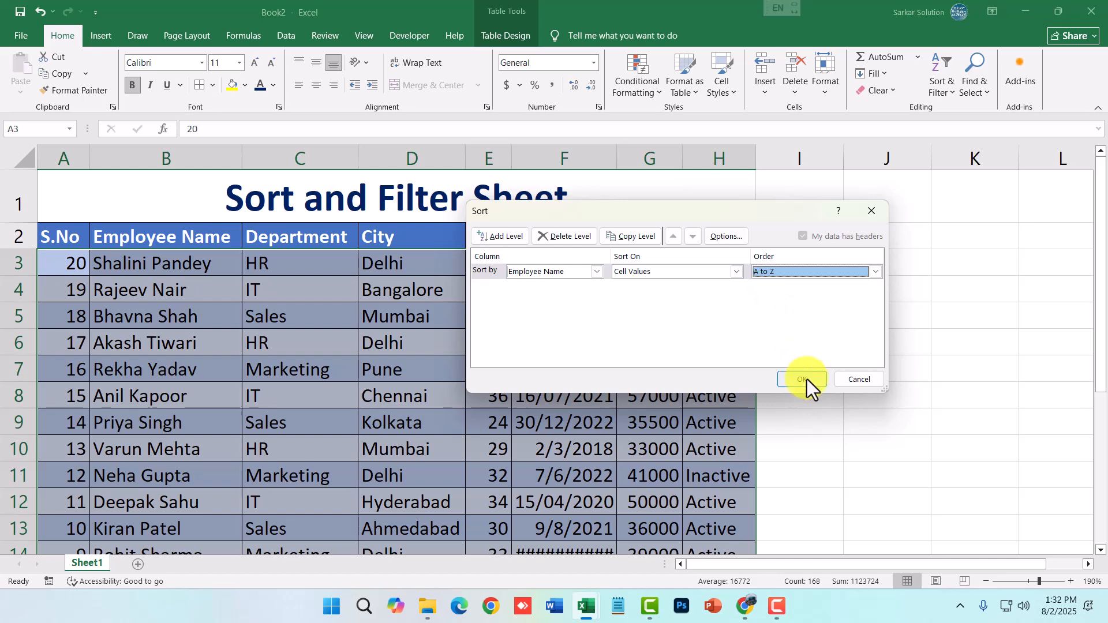
{"action": "left_click", "coordinate": [802, 378]}
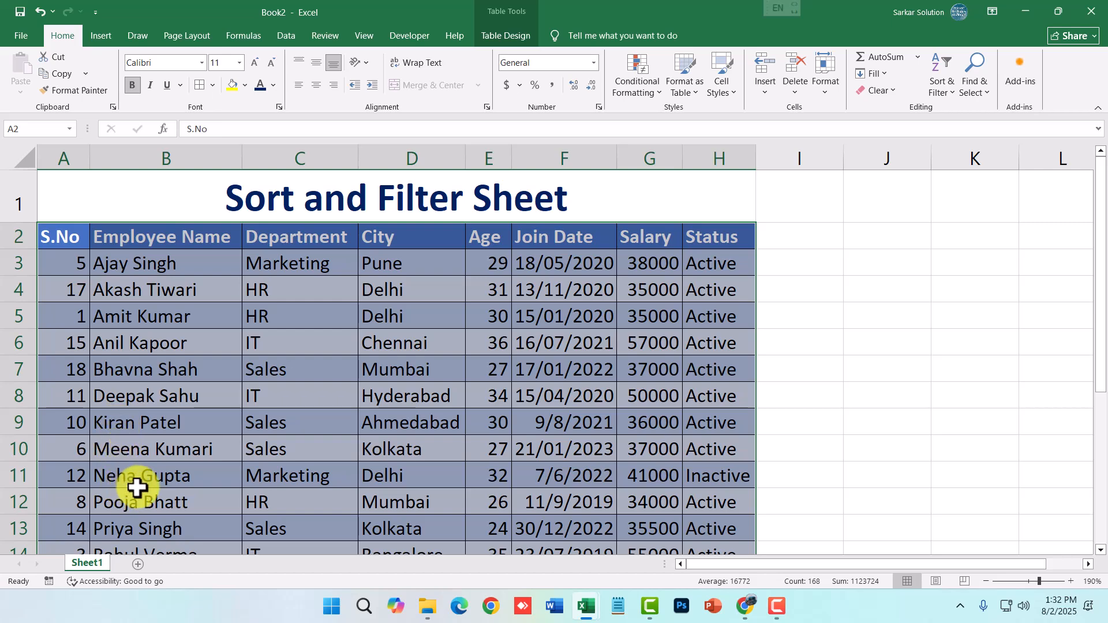
Change the custom sort to order the table by Department from A to Z
{"action": "left_click", "coordinate": [939, 93]}
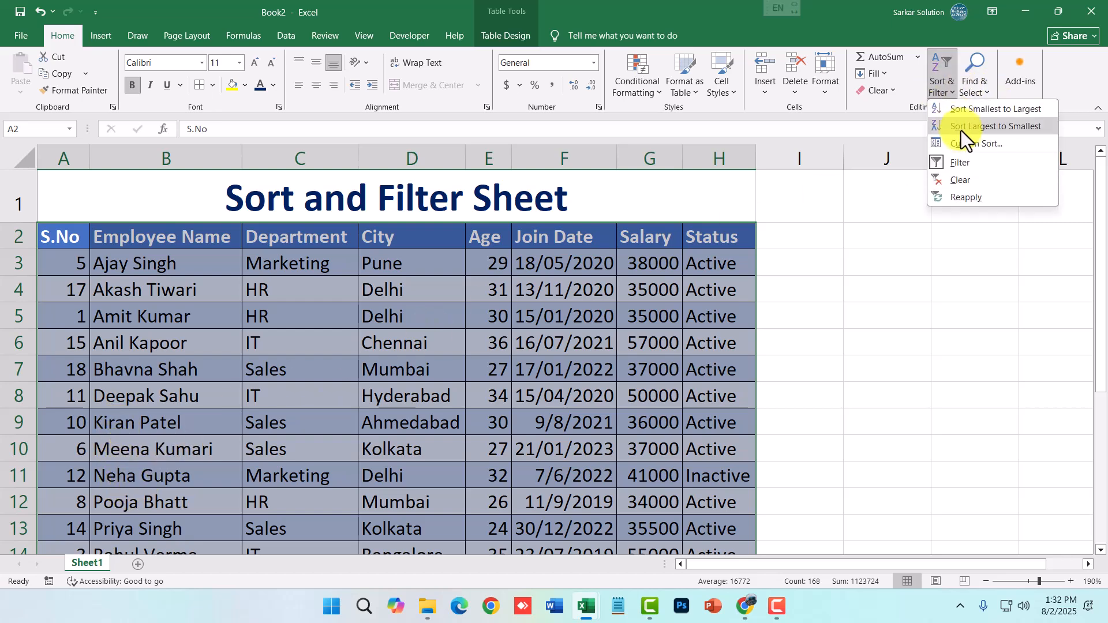
{"action": "left_click", "coordinate": [961, 147]}
{"action": "left_click", "coordinate": [850, 271]}
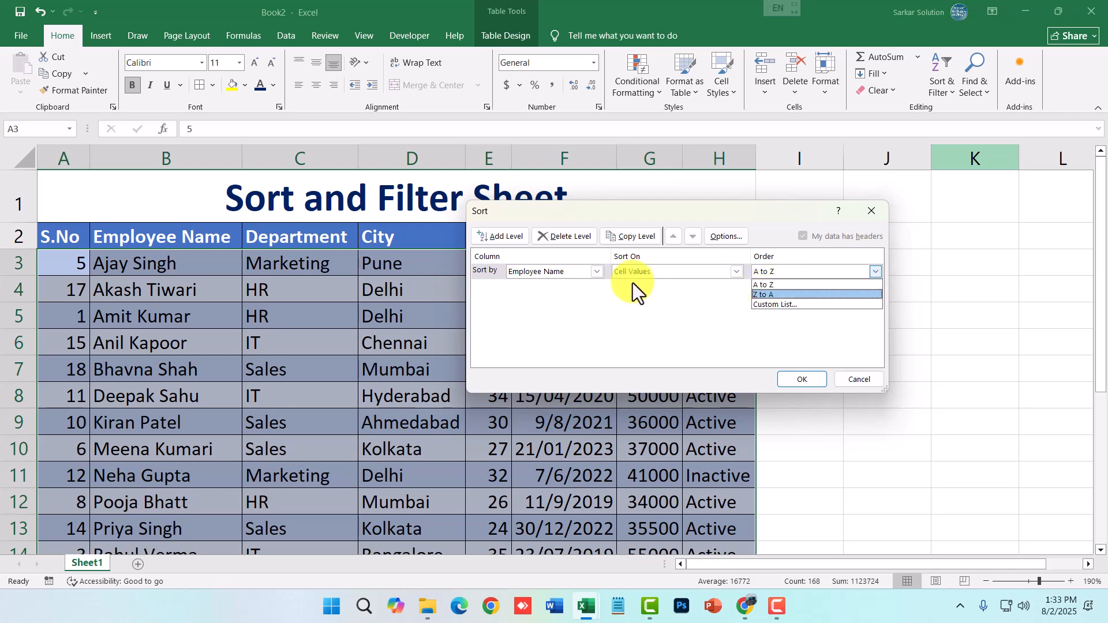
{"action": "left_click", "coordinate": [597, 272]}
{"action": "left_click", "coordinate": [596, 272]}
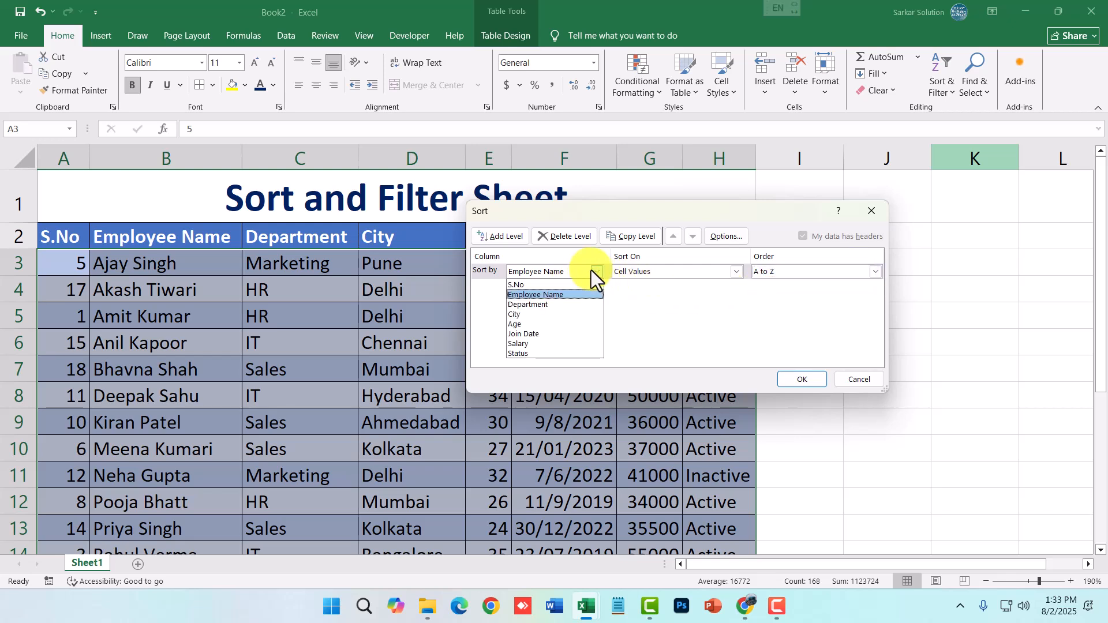
{"action": "left_click", "coordinate": [536, 302]}
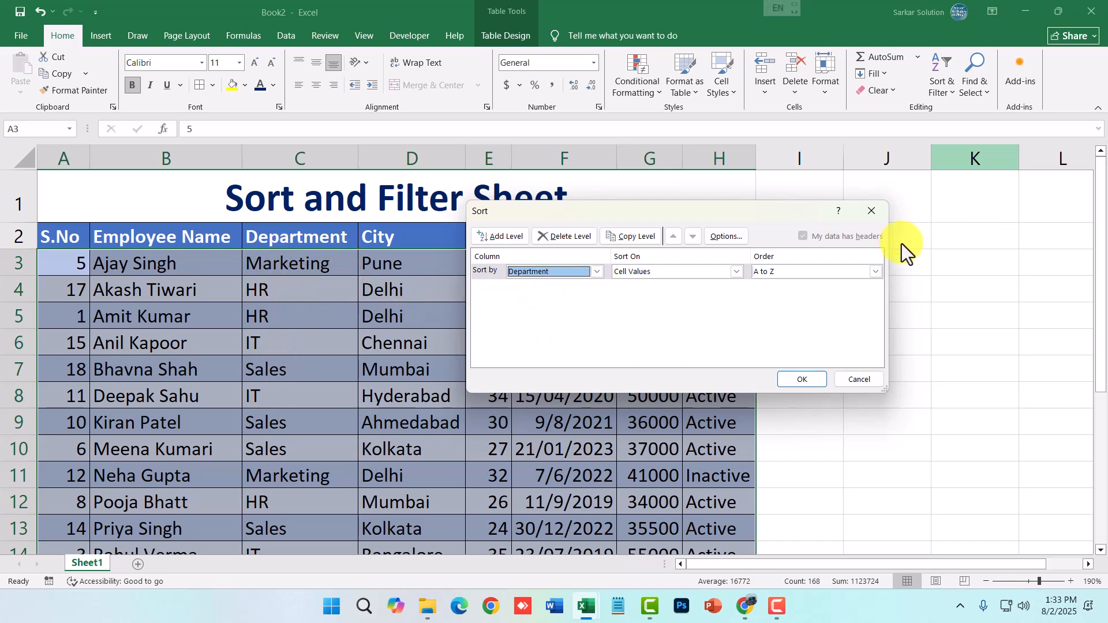
{"action": "left_click", "coordinate": [777, 271]}
{"action": "left_click", "coordinate": [778, 273]}
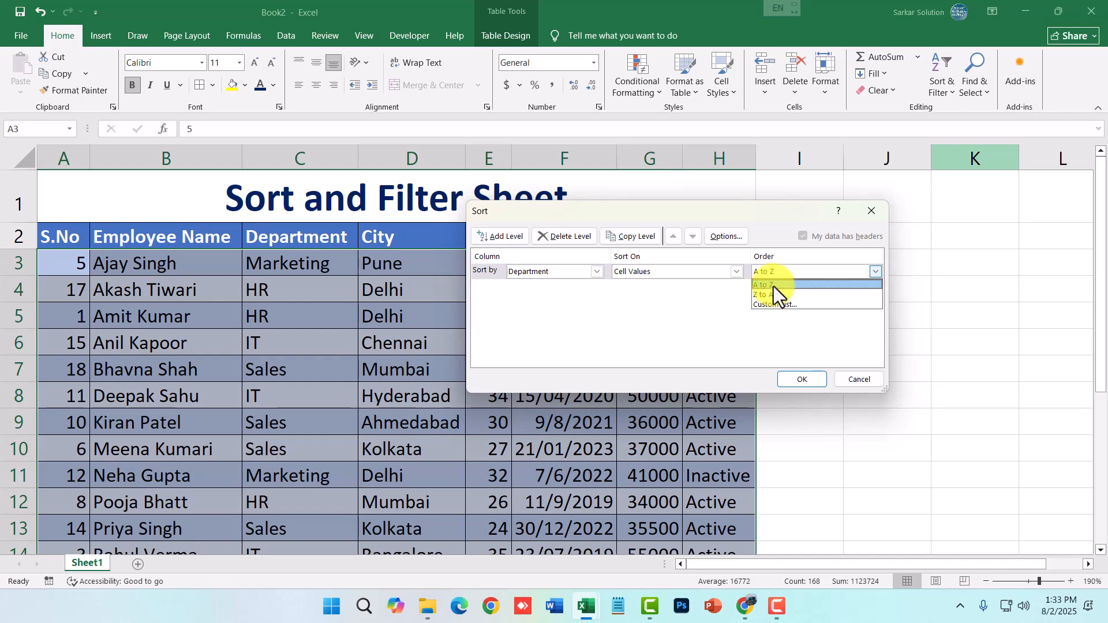
{"action": "left_click", "coordinate": [773, 286]}
{"action": "left_click", "coordinate": [801, 380]}
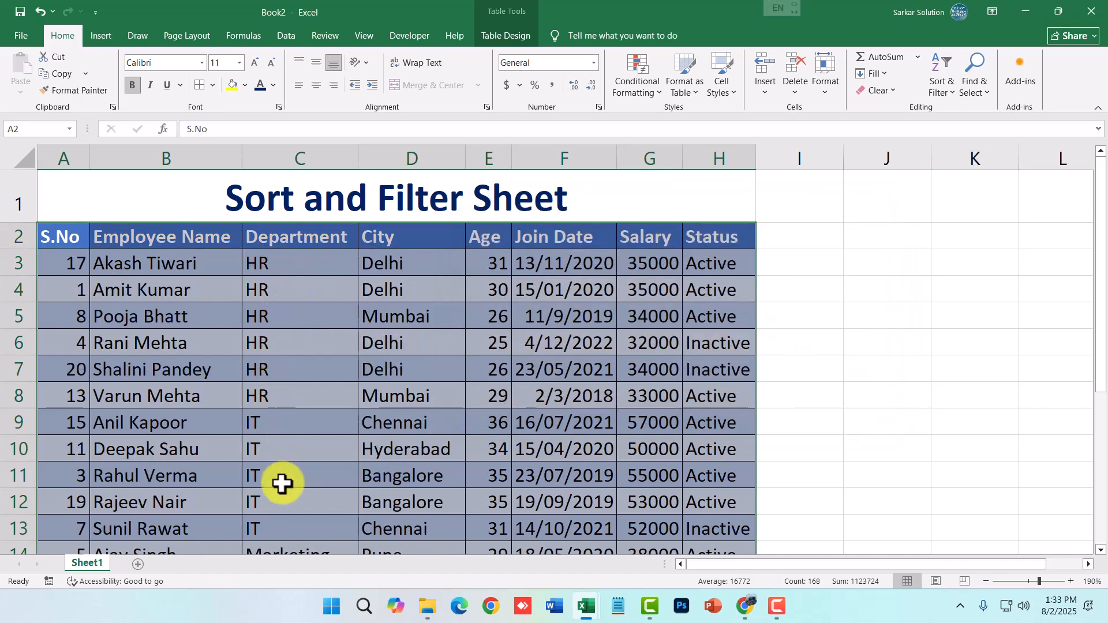
Reopen the custom sort settings, choose Department as the sort column again and reapply the sort
{"action": "left_click", "coordinate": [947, 93]}
{"action": "left_click", "coordinate": [968, 149]}
{"action": "left_click", "coordinate": [583, 268]}
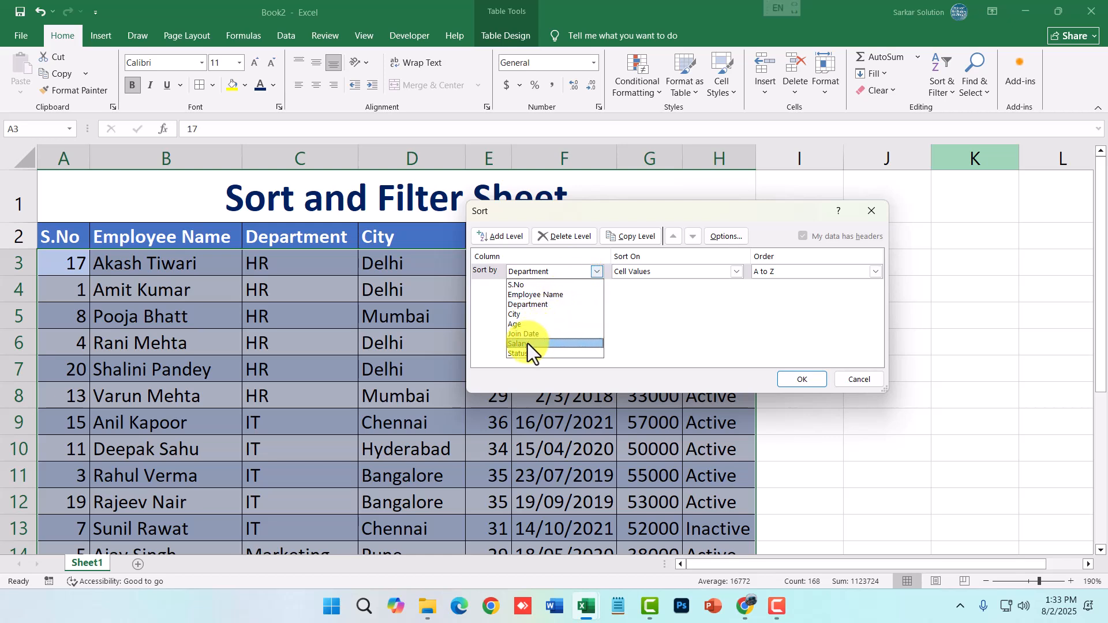
{"action": "left_click", "coordinate": [611, 220]}
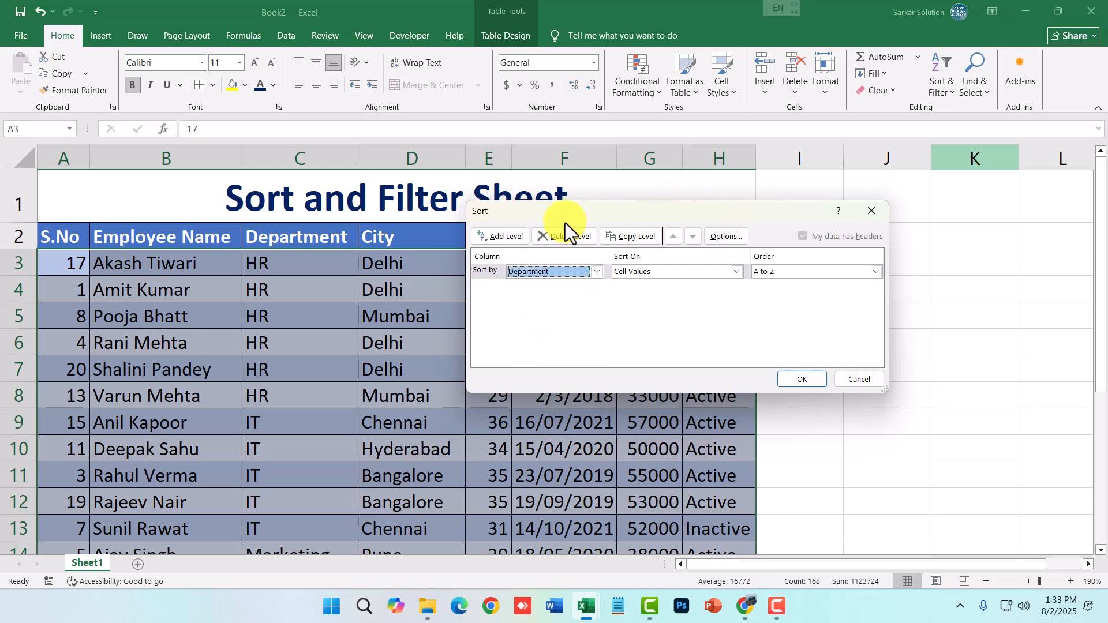
{"action": "left_click_drag", "start_coordinate": [636, 210], "coordinate": [324, 221]}
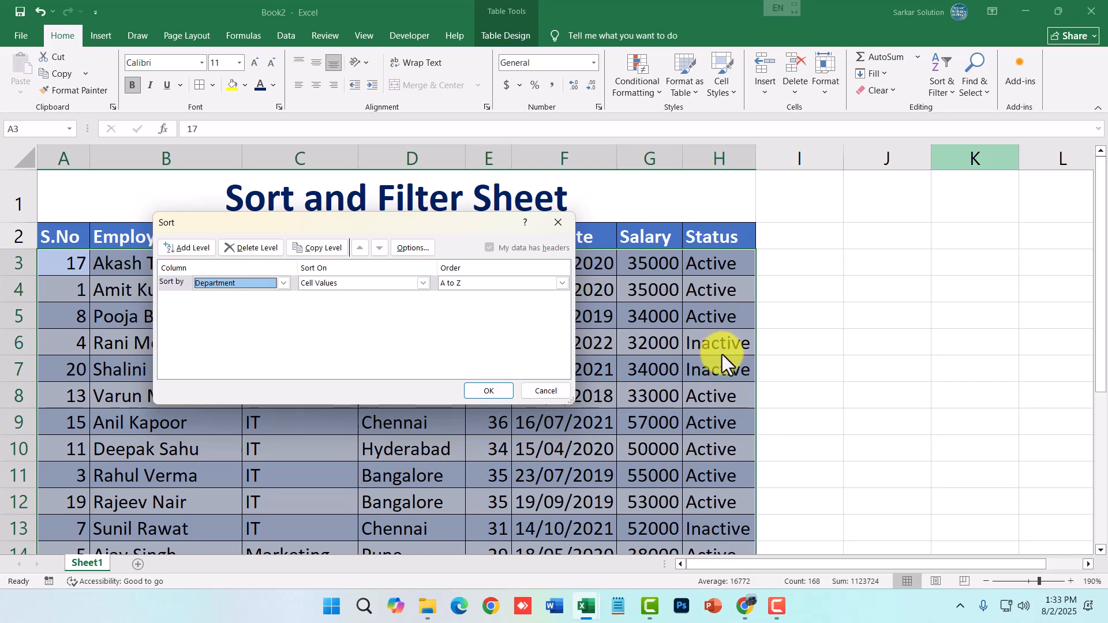
{"action": "left_click_drag", "start_coordinate": [413, 227], "coordinate": [719, 250]}
{"action": "left_click", "coordinate": [571, 307]}
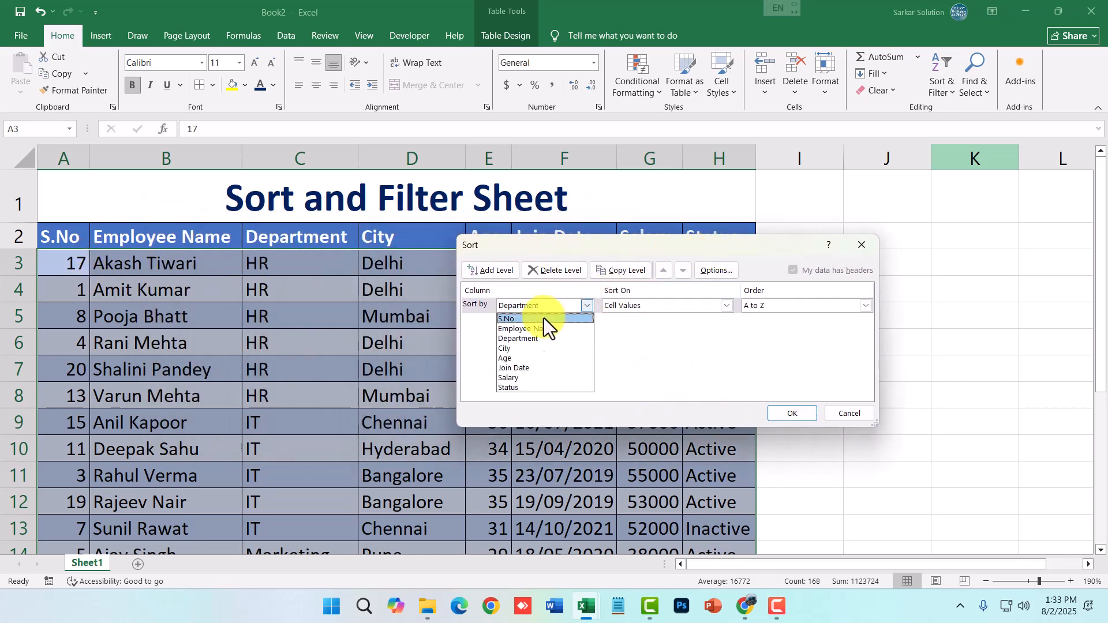
{"action": "left_click", "coordinate": [518, 339]}
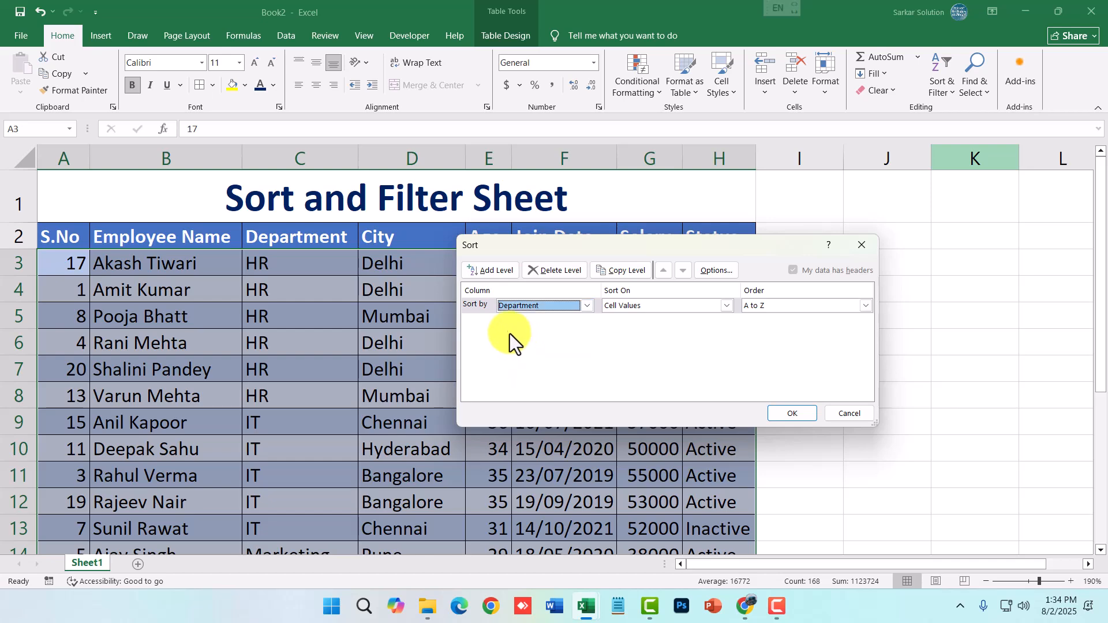
{"action": "left_click", "coordinate": [811, 414]}
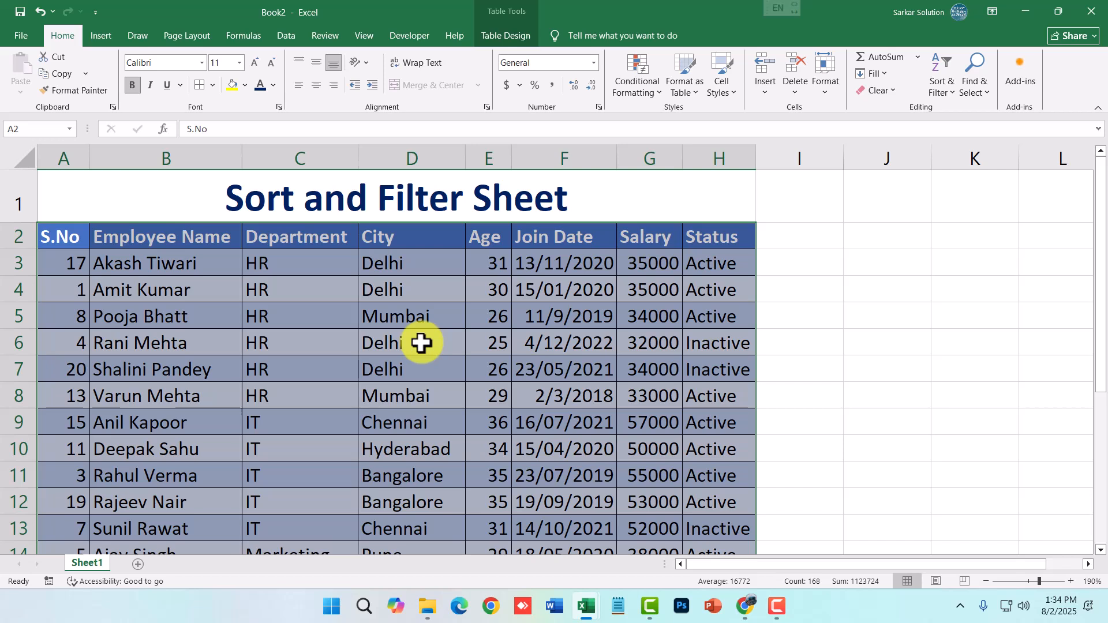
Add a second custom sort level by City, A to Z, below the Department level and apply the sort
{"action": "left_click", "coordinate": [944, 94]}
{"action": "left_click", "coordinate": [965, 144]}
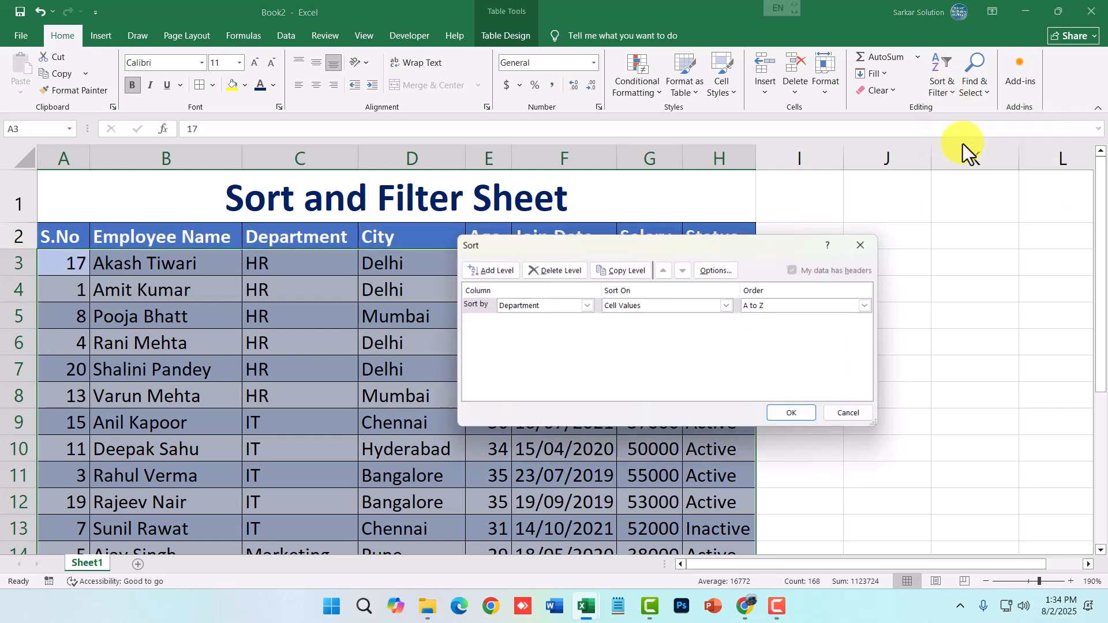
{"action": "left_click", "coordinate": [490, 269]}
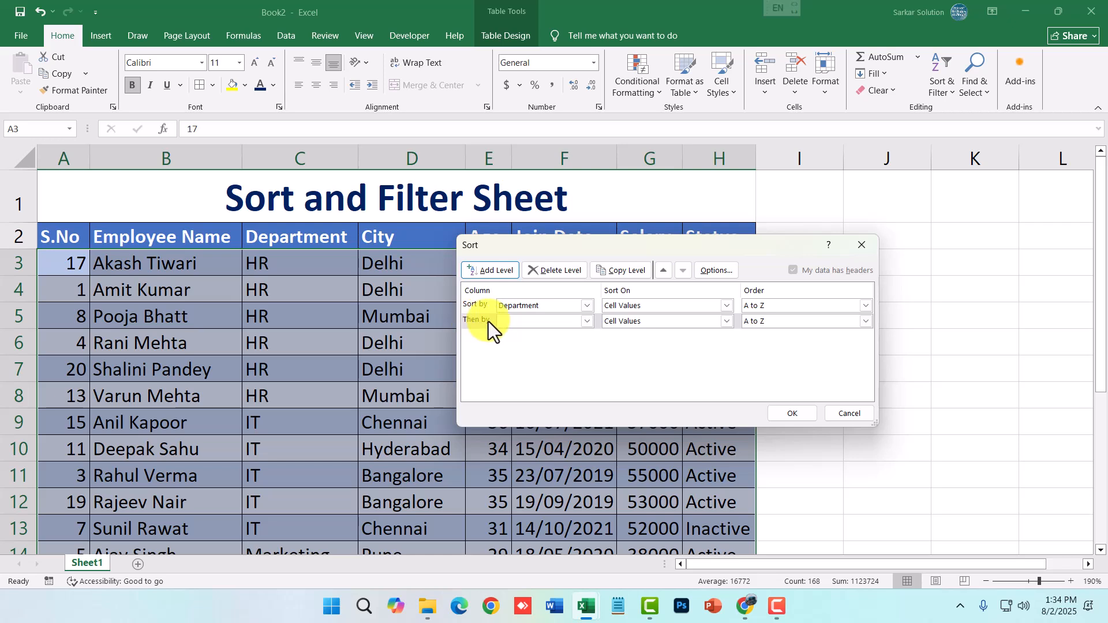
{"action": "left_click", "coordinate": [586, 321]}
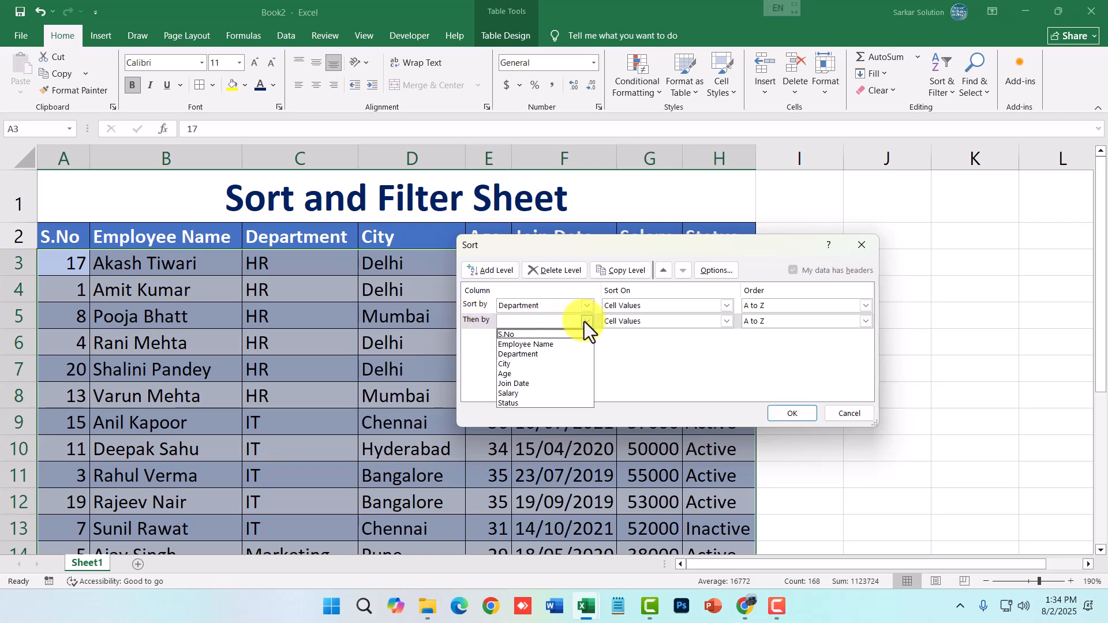
{"action": "left_click", "coordinate": [507, 364]}
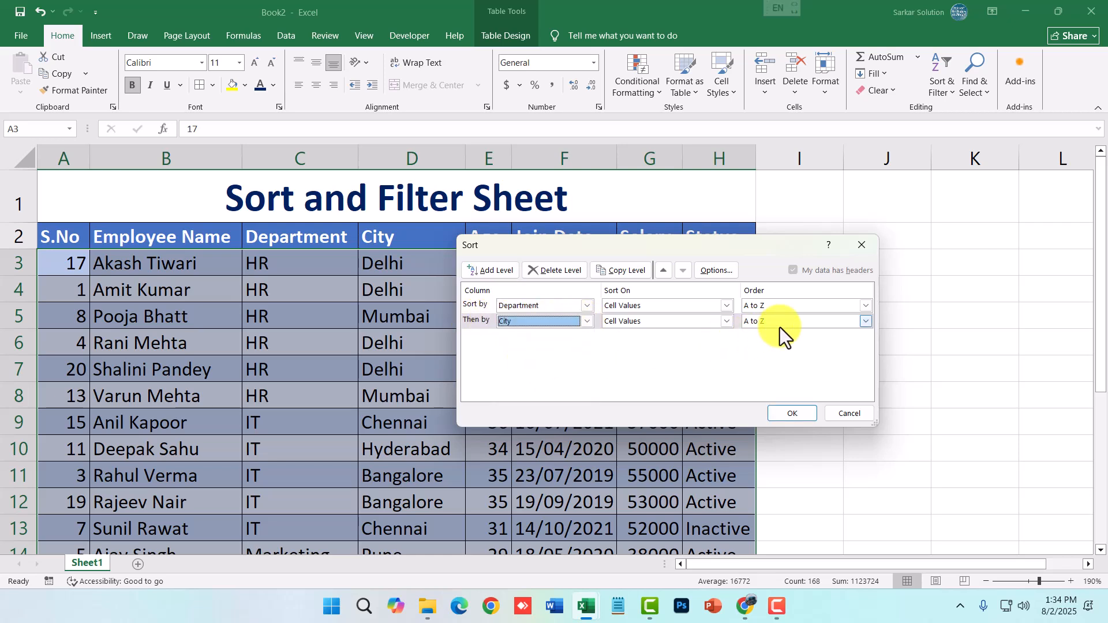
{"action": "left_click", "coordinate": [786, 415]}
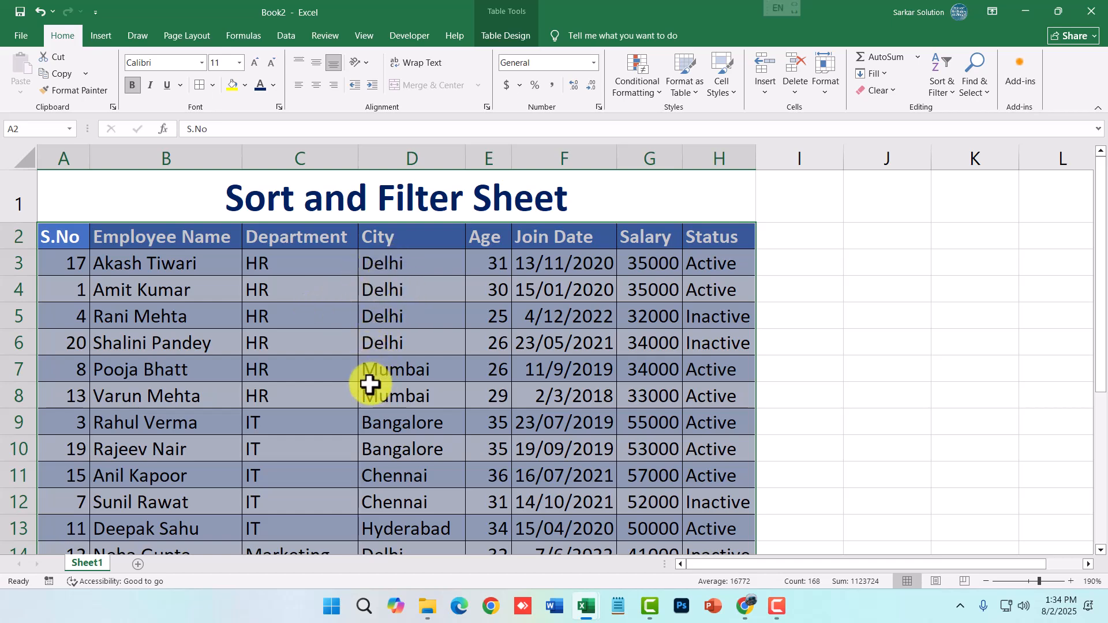
Delete the City level from the custom sort so only Department A to Z is left, and apply it
{"action": "scroll", "coordinate": [369, 378], "scroll_direction": "down", "scroll_amount": 2}
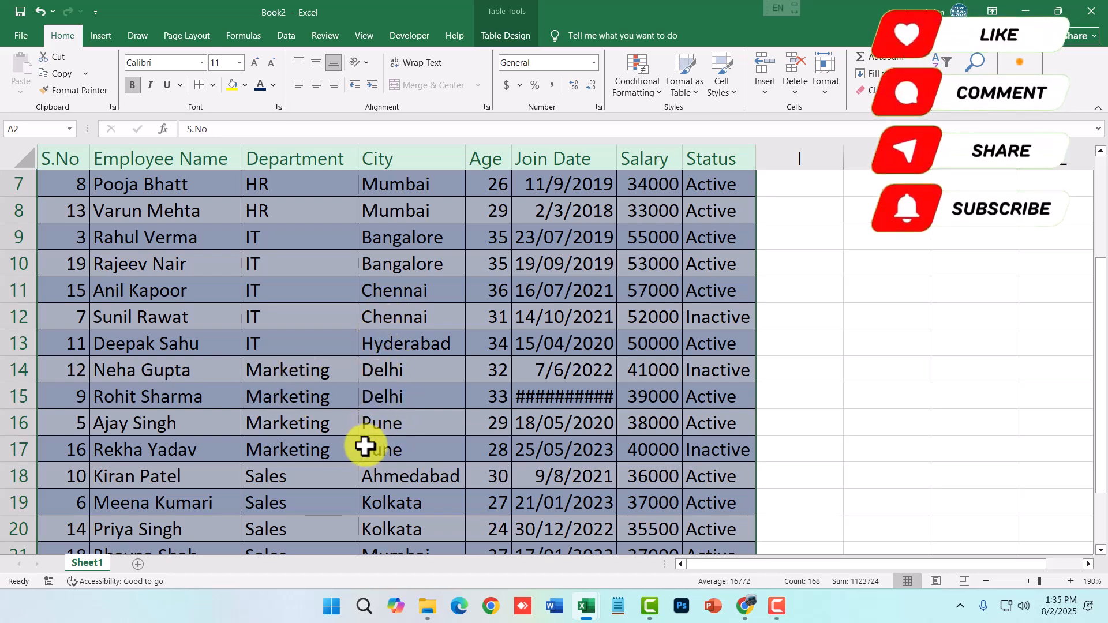
{"action": "scroll", "coordinate": [347, 442], "scroll_direction": "down", "scroll_amount": 1}
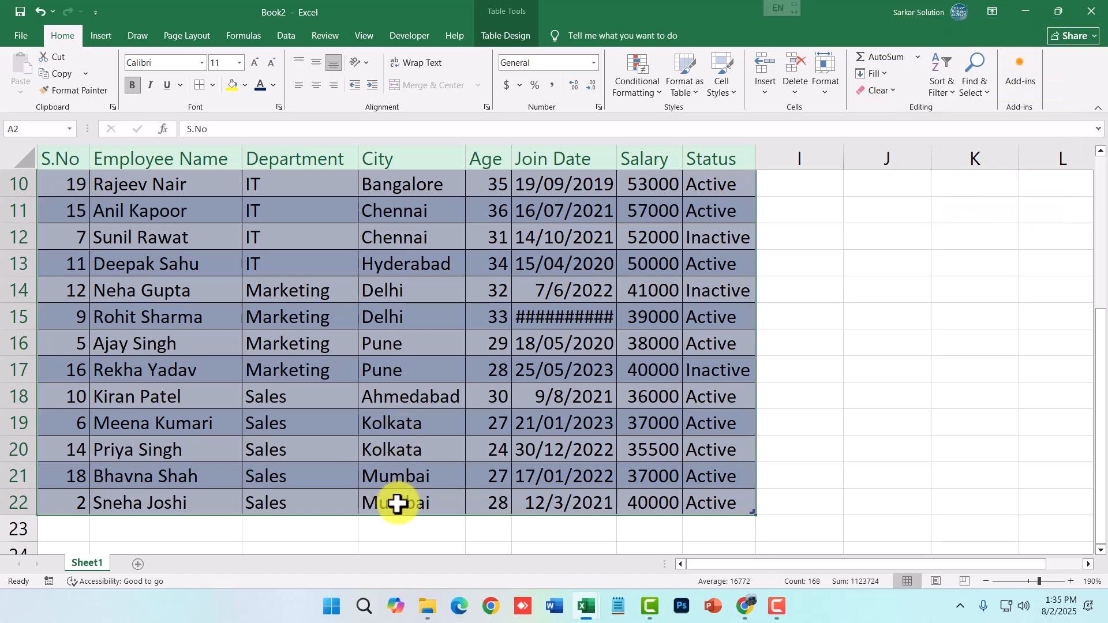
{"action": "scroll", "coordinate": [396, 502], "scroll_direction": "up", "scroll_amount": 1}
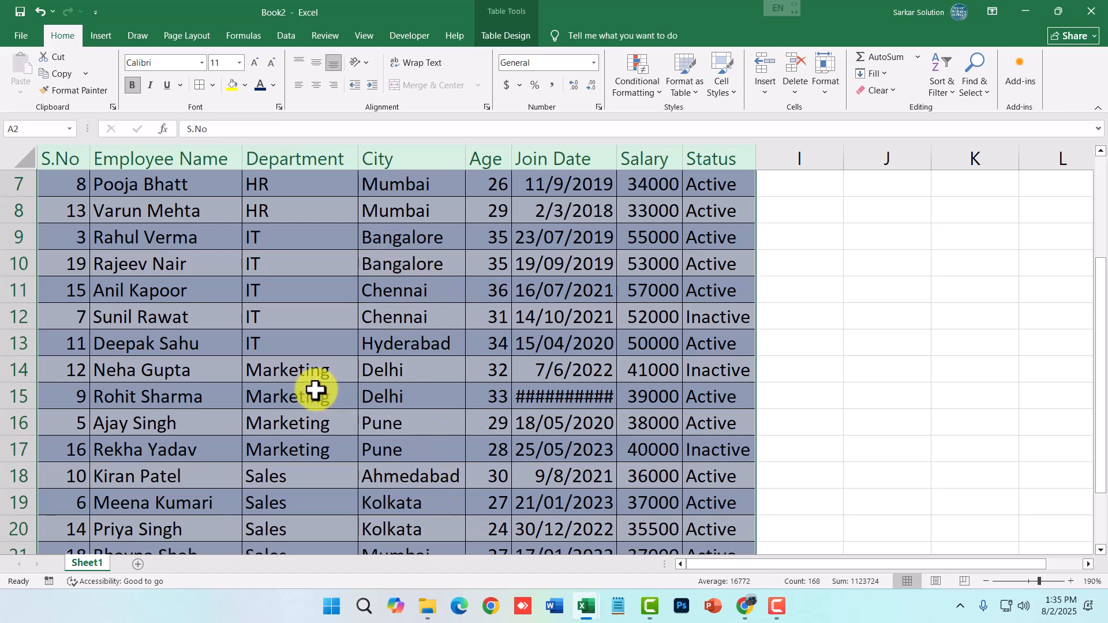
{"action": "scroll", "coordinate": [316, 390], "scroll_direction": "up", "scroll_amount": 2}
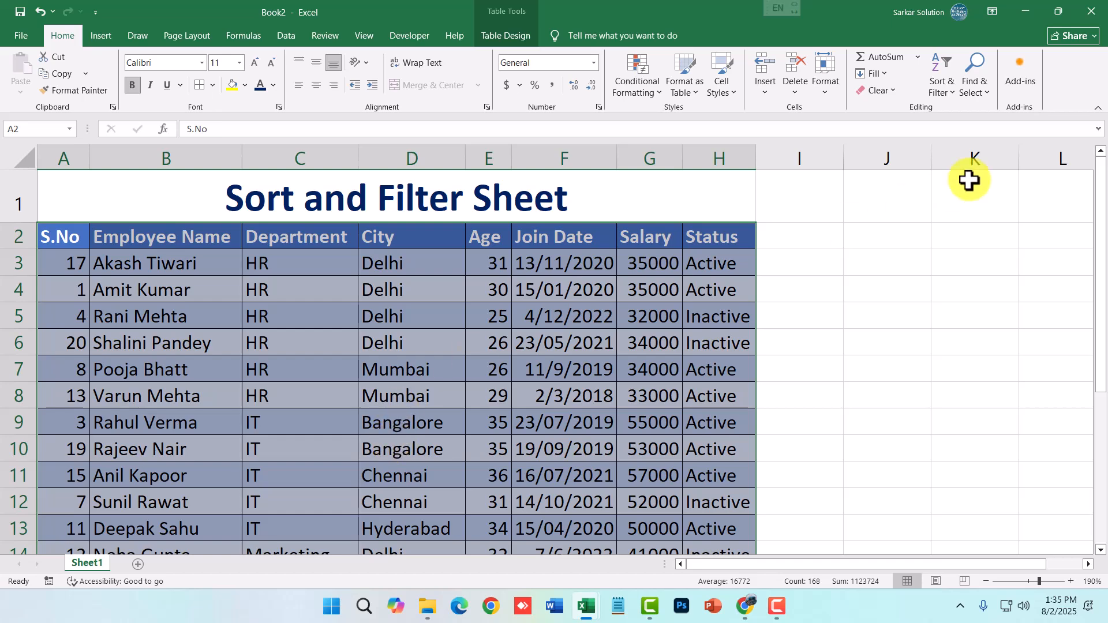
{"action": "left_click", "coordinate": [941, 87]}
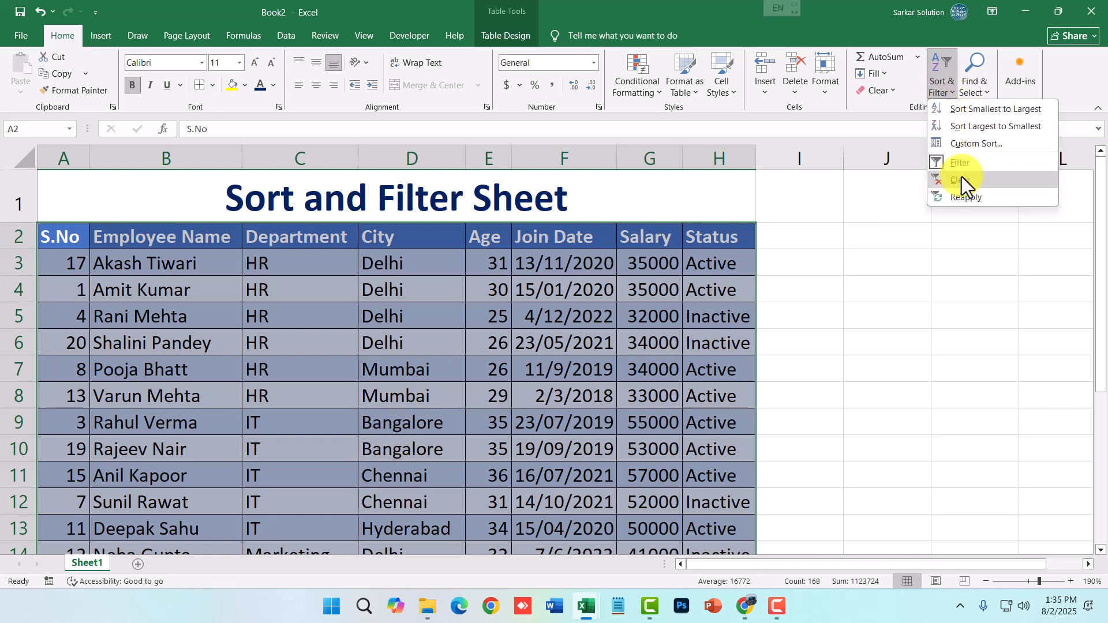
{"action": "left_click", "coordinate": [960, 145]}
{"action": "left_click", "coordinate": [471, 320]}
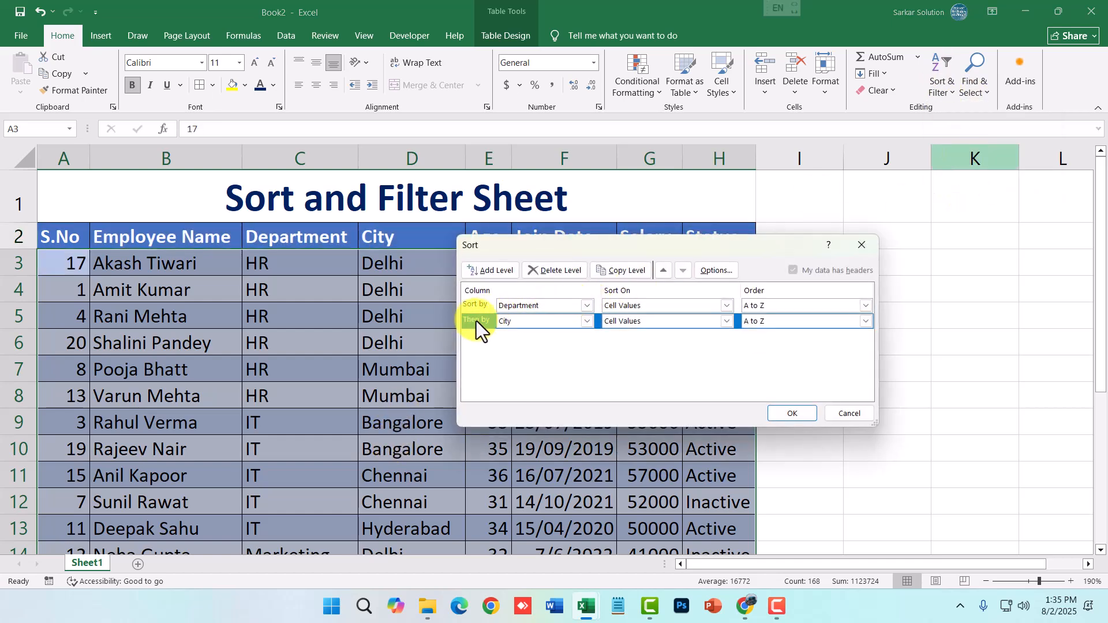
{"action": "left_click", "coordinate": [564, 273]}
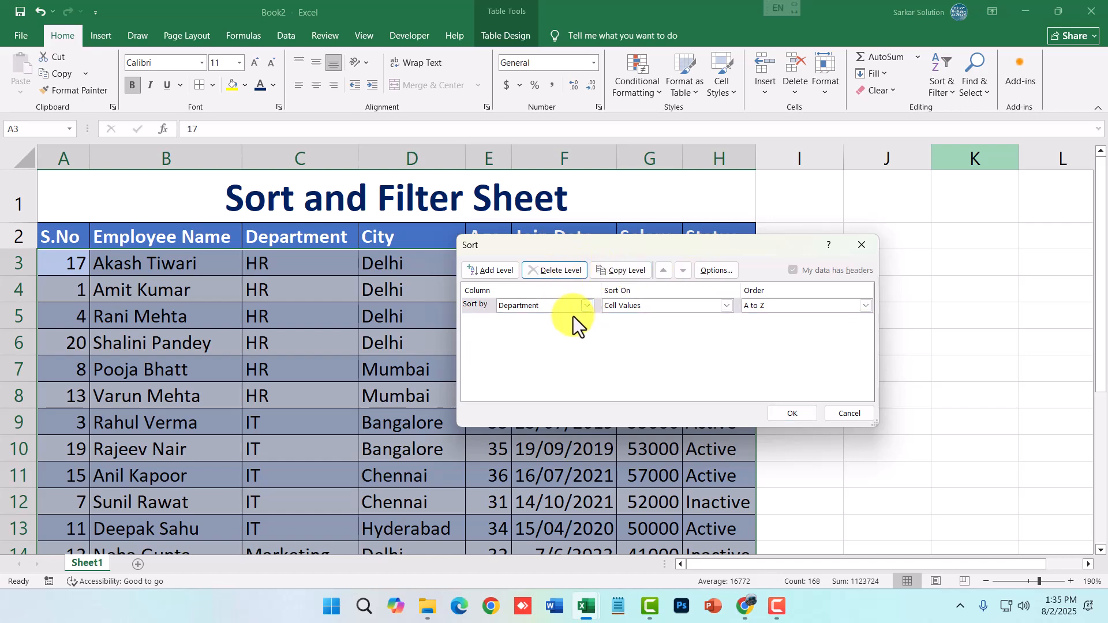
{"action": "left_click", "coordinate": [802, 415]}
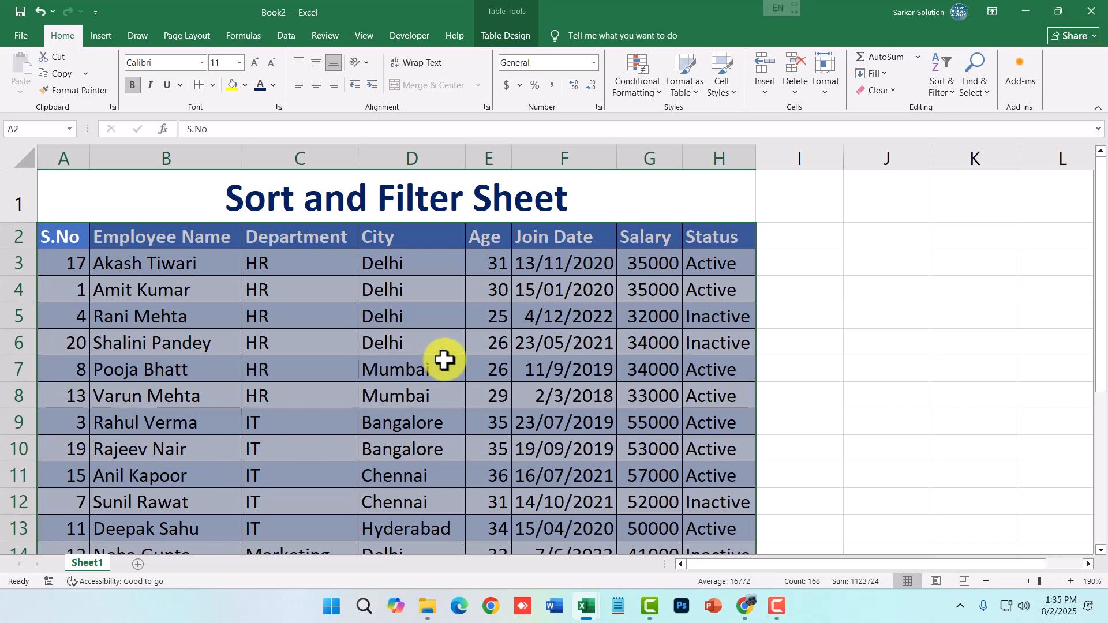
{"action": "left_click", "coordinate": [942, 95]}
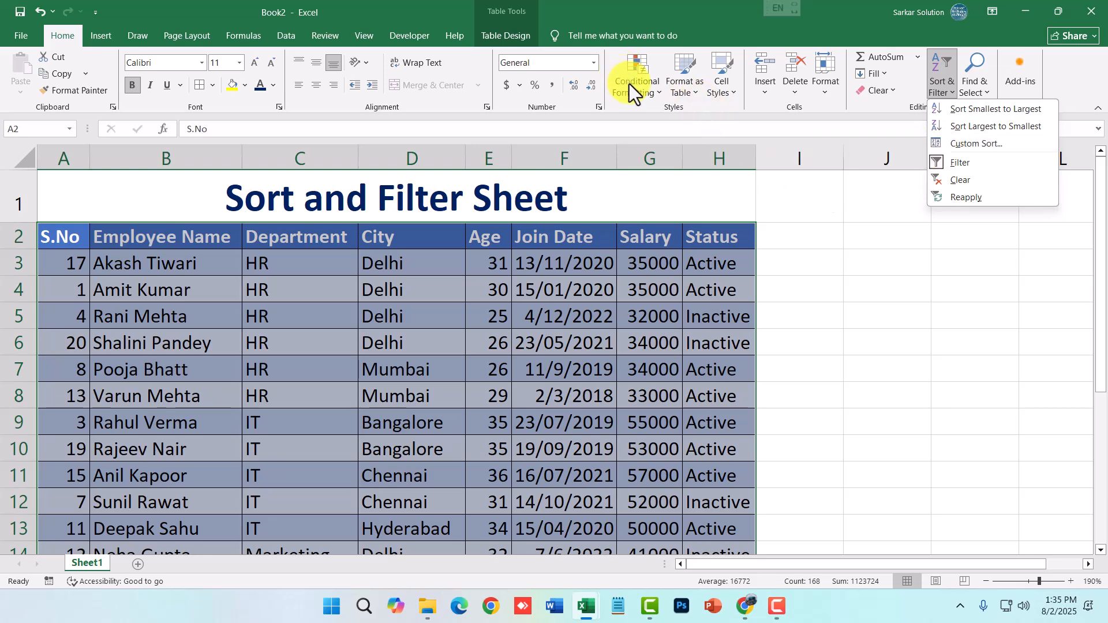
{"action": "left_click", "coordinate": [470, 391]}
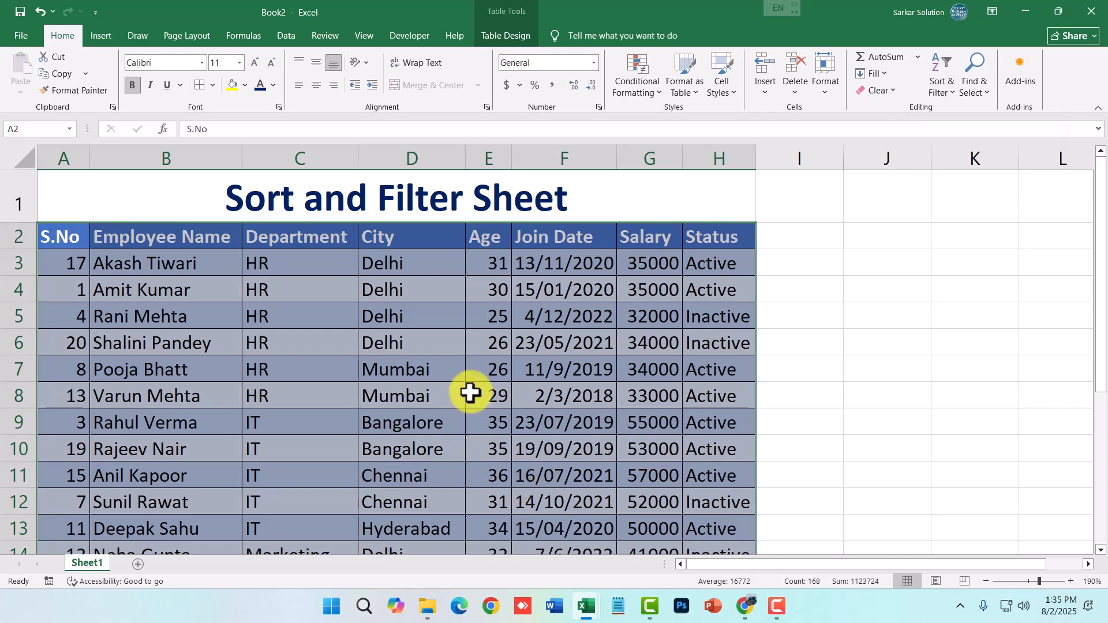
{"action": "left_click", "coordinate": [415, 425]}
{"action": "scroll", "coordinate": [416, 410], "scroll_direction": "down", "scroll_amount": 1}
{"action": "scroll", "coordinate": [416, 410], "scroll_direction": "up", "scroll_amount": 1}
{"action": "scroll", "coordinate": [420, 381], "scroll_direction": "down", "scroll_amount": 3}
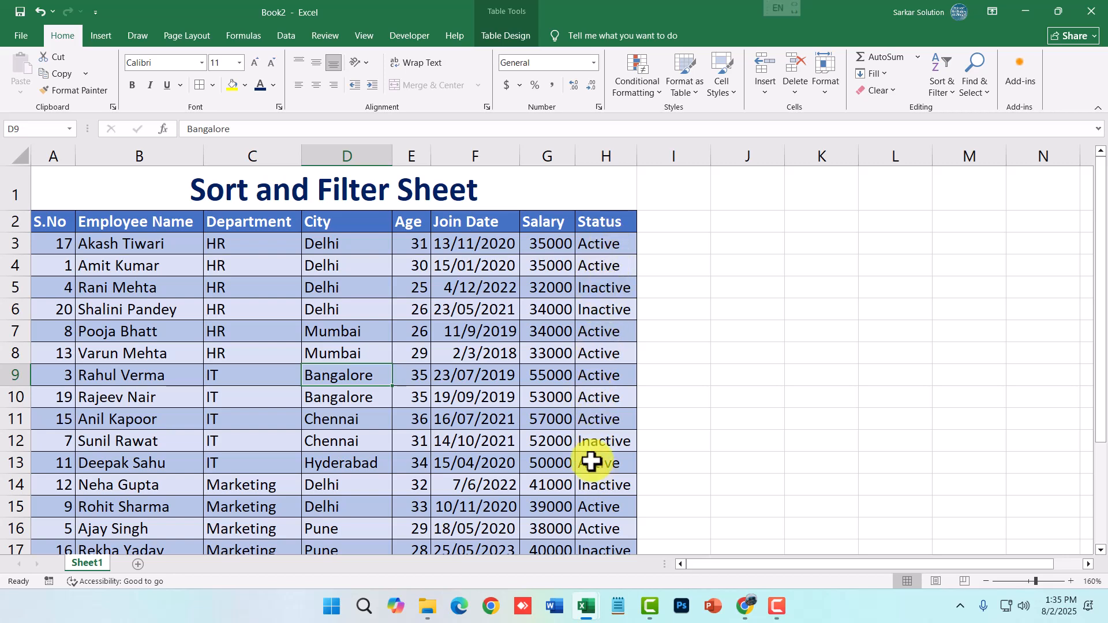
{"action": "left_click", "coordinate": [542, 400]}
{"action": "left_click", "coordinate": [471, 247]}
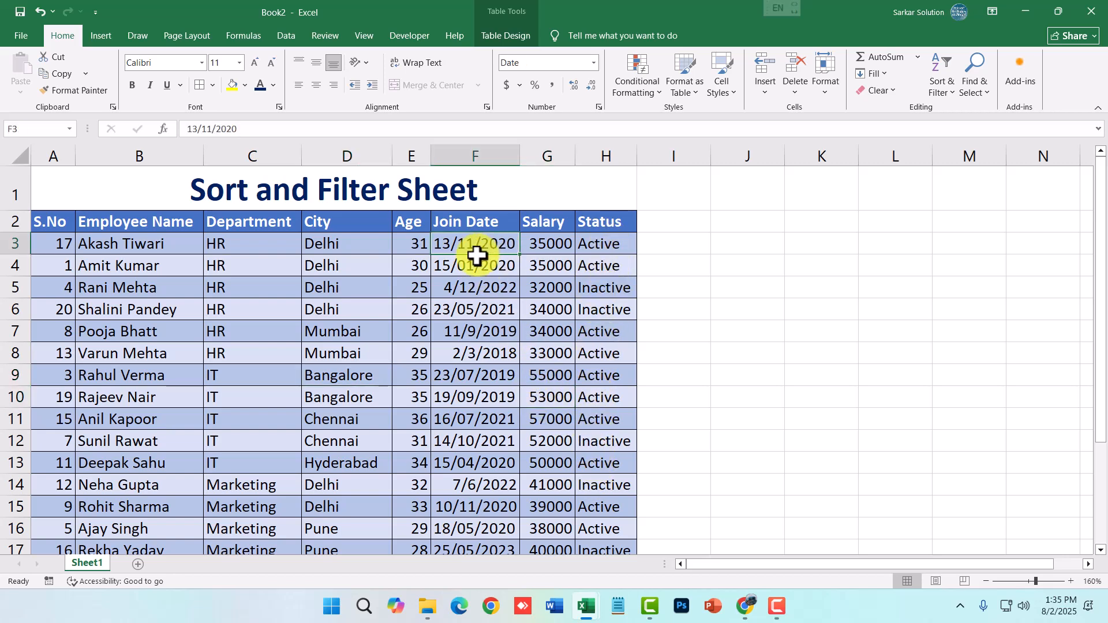
Fill the first two Inactive cells in the Status column, H5 and H6, with standard red
{"action": "left_click", "coordinate": [603, 287]}
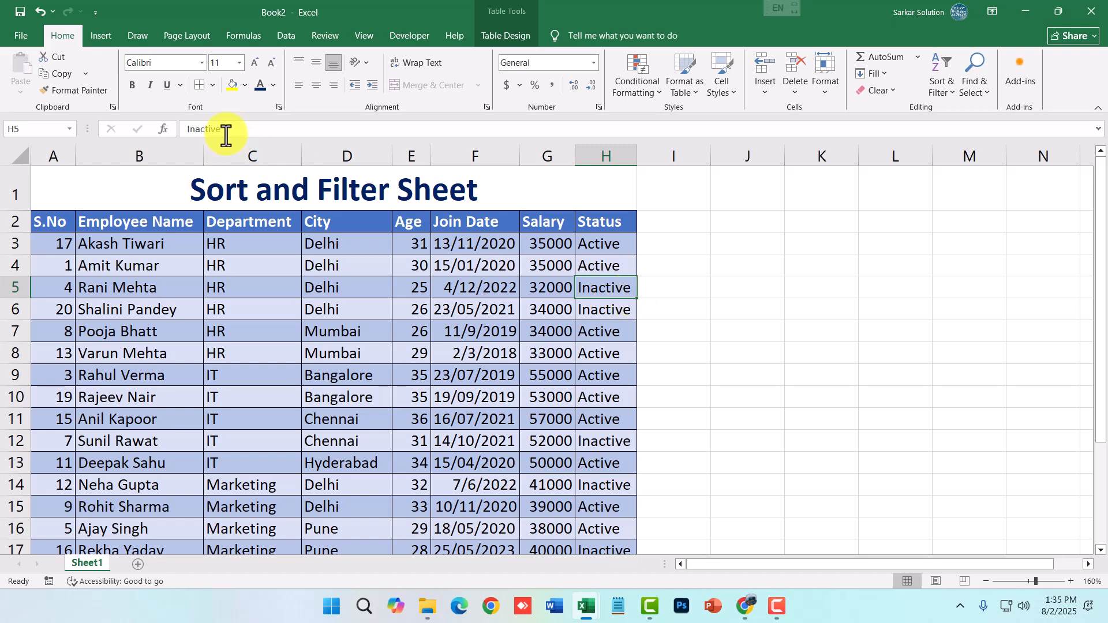
{"action": "left_click", "coordinate": [245, 85]}
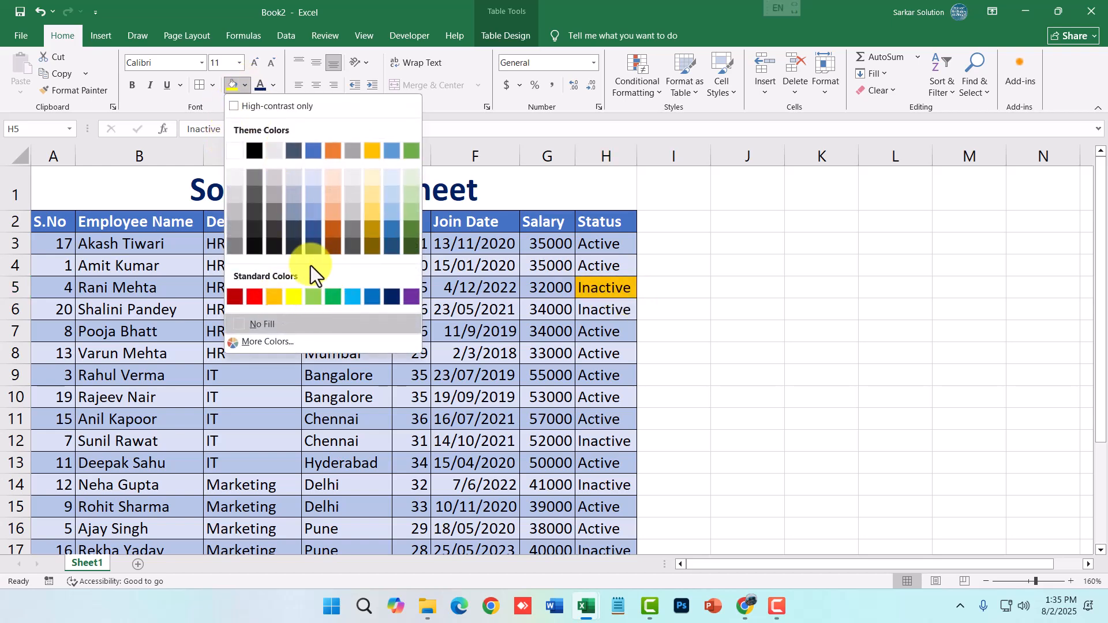
{"action": "left_click", "coordinate": [253, 296]}
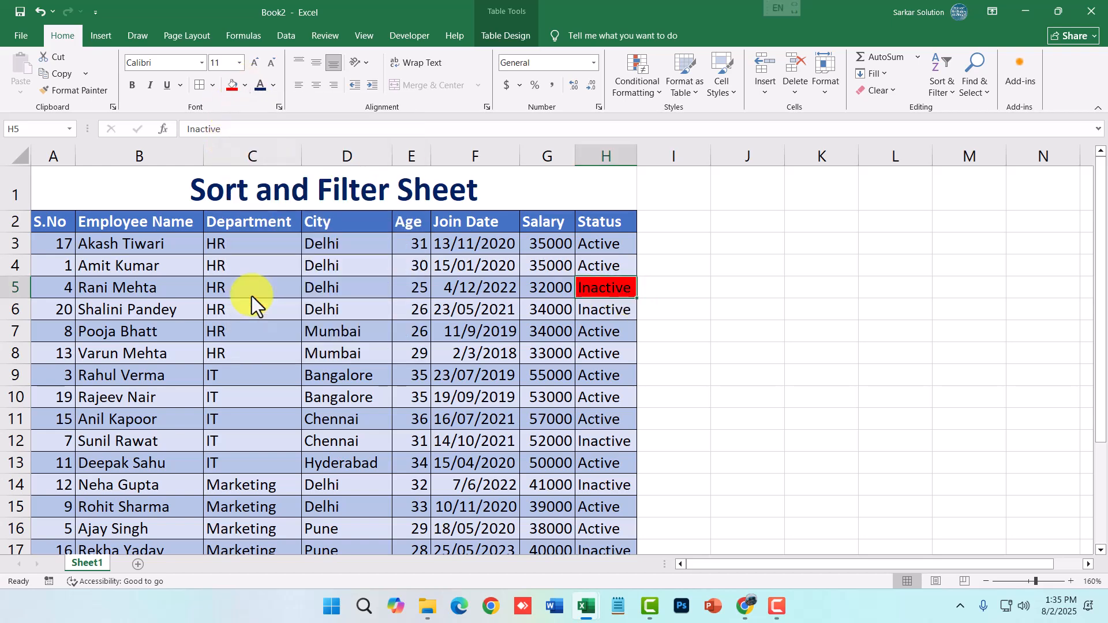
{"action": "left_click", "coordinate": [470, 277]}
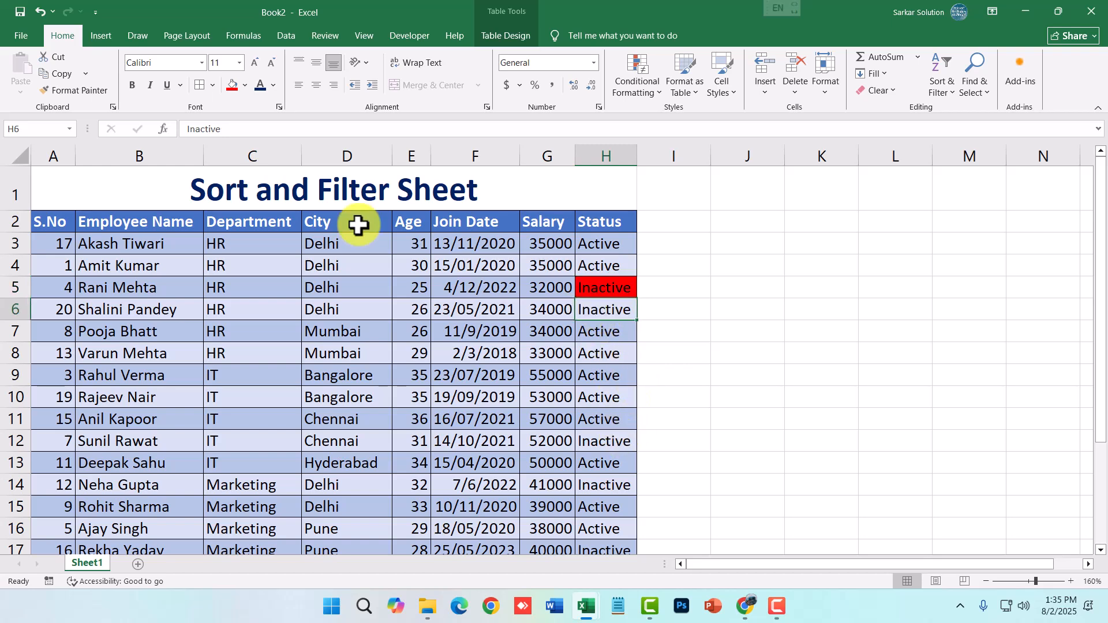
{"action": "left_click", "coordinate": [245, 85]}
{"action": "left_click", "coordinate": [233, 86]}
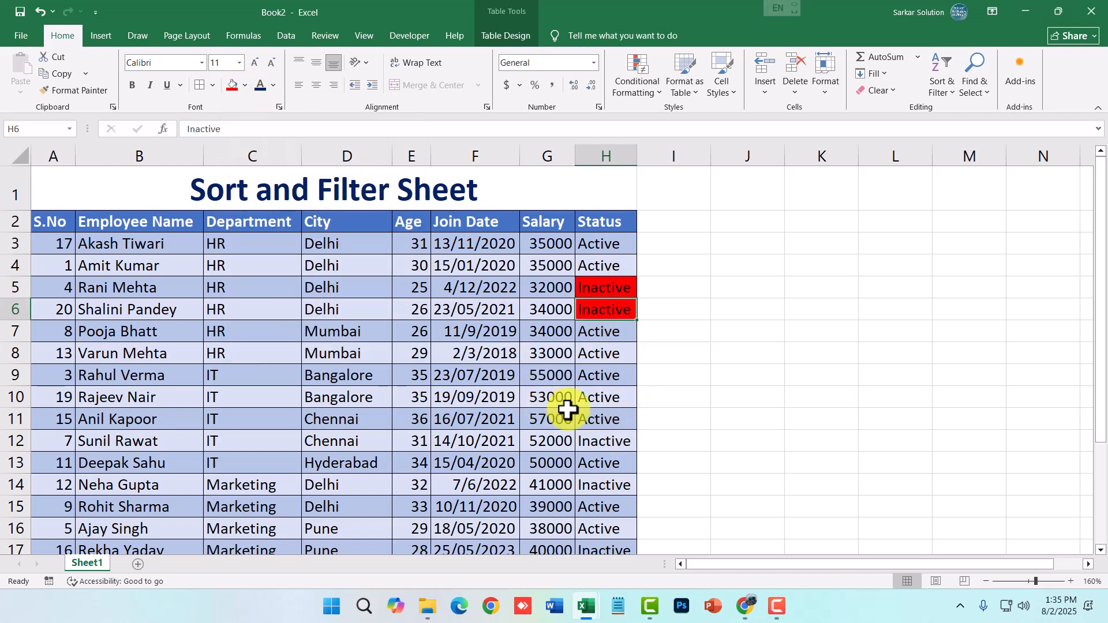
Apply the same red fill to the Inactive Status cells H12 and H14
{"action": "left_click", "coordinate": [603, 443]}
{"action": "left_click", "coordinate": [233, 86]}
{"action": "scroll", "coordinate": [612, 358], "scroll_direction": "down", "scroll_amount": 2}
{"action": "left_click", "coordinate": [600, 332]}
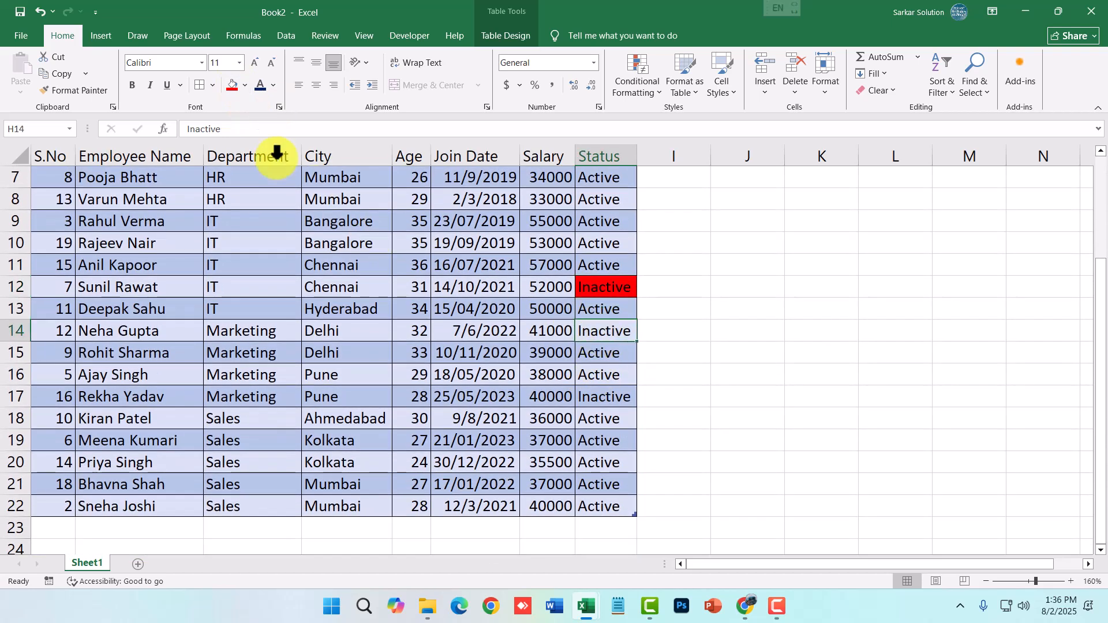
{"action": "left_click", "coordinate": [233, 86]}
{"action": "left_click", "coordinate": [614, 412]}
{"action": "left_click", "coordinate": [608, 400]}
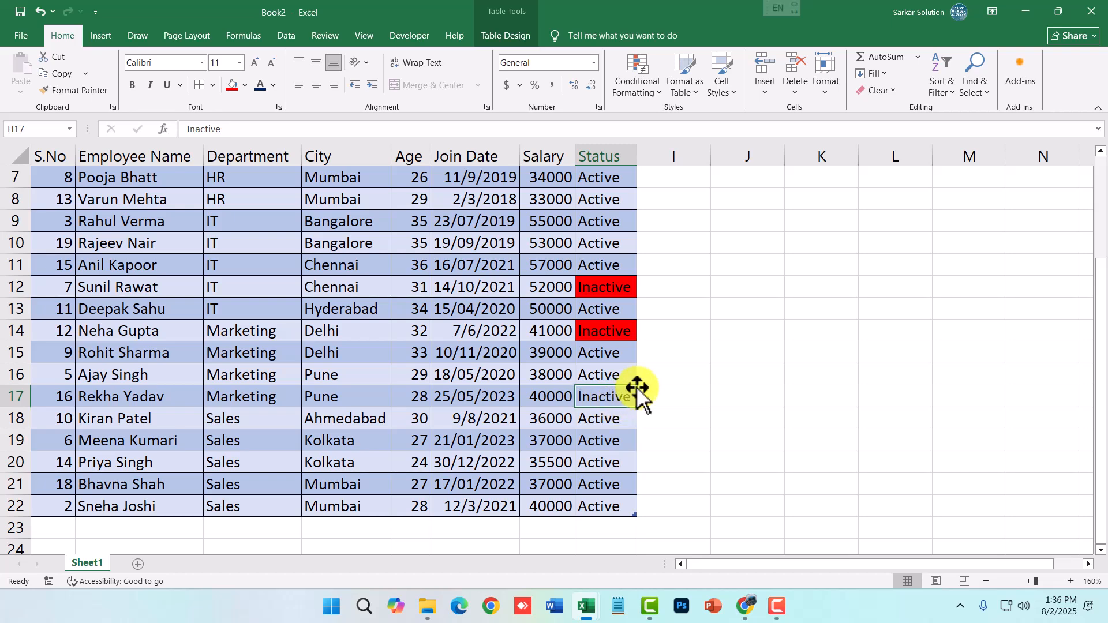
Open the custom sort settings for the whole table and choose Status as the sort column
{"action": "scroll", "coordinate": [635, 372], "scroll_direction": "up", "scroll_amount": 2}
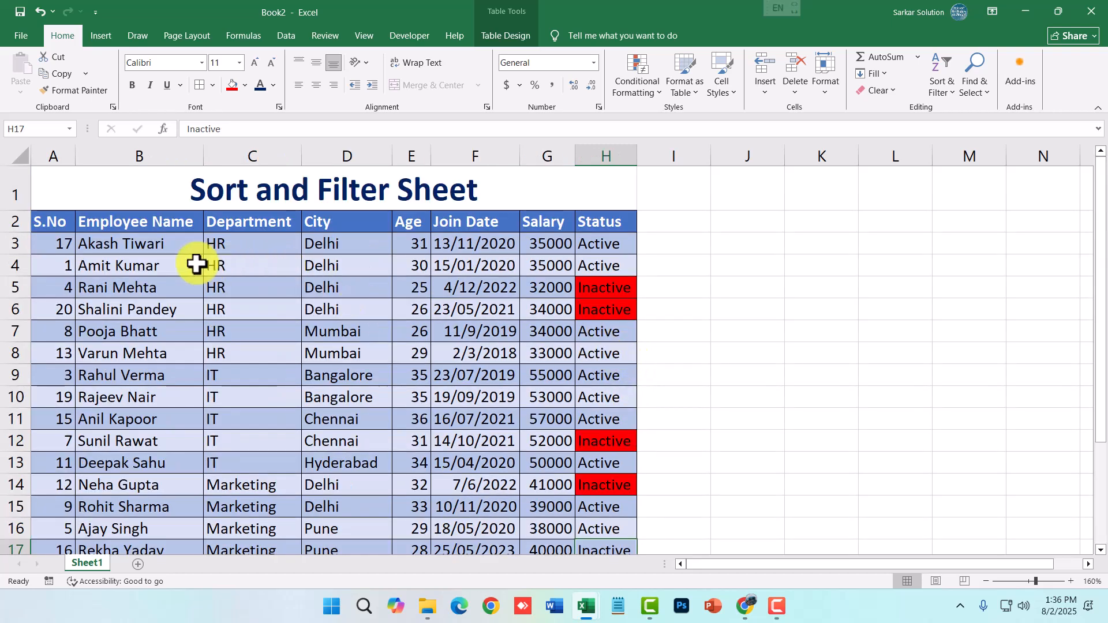
{"action": "left_click_drag", "start_coordinate": [64, 214], "coordinate": [629, 485]}
{"action": "scroll", "coordinate": [649, 474], "scroll_direction": "up", "scroll_amount": 2}
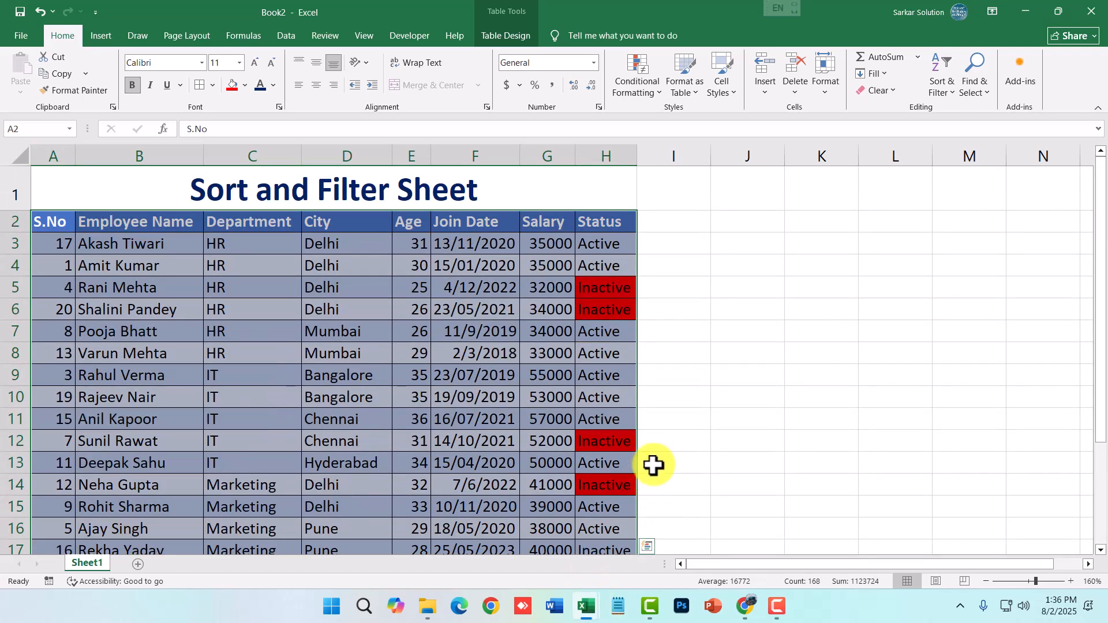
{"action": "left_click", "coordinate": [943, 86]}
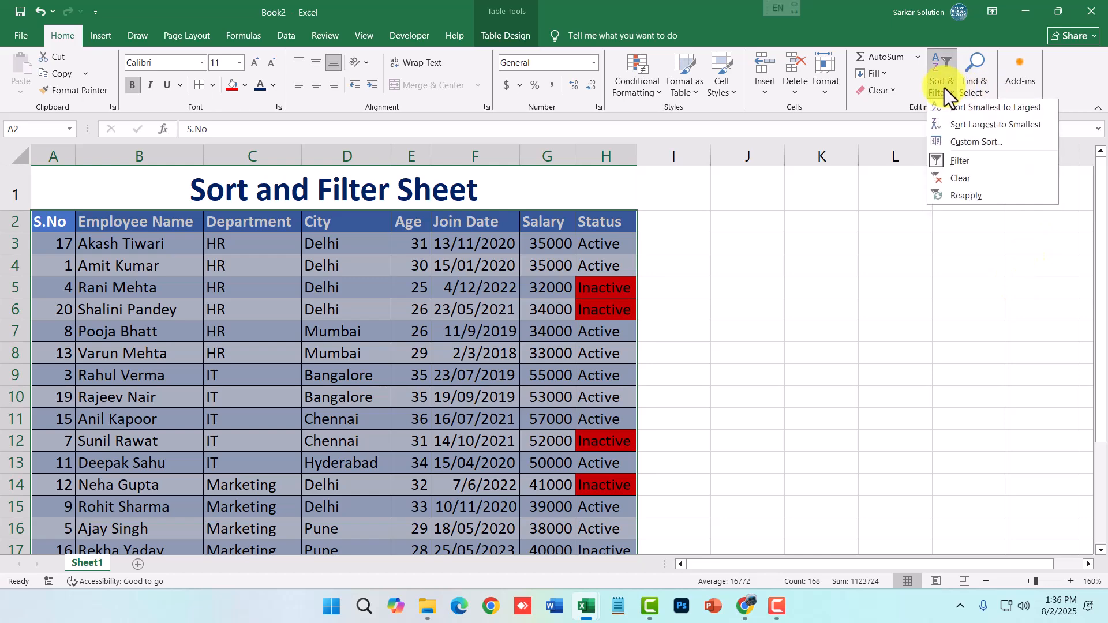
{"action": "left_click", "coordinate": [969, 144]}
{"action": "left_click", "coordinate": [589, 305]}
{"action": "left_click", "coordinate": [509, 390]}
{"action": "left_click_drag", "start_coordinate": [621, 251], "coordinate": [296, 265]}
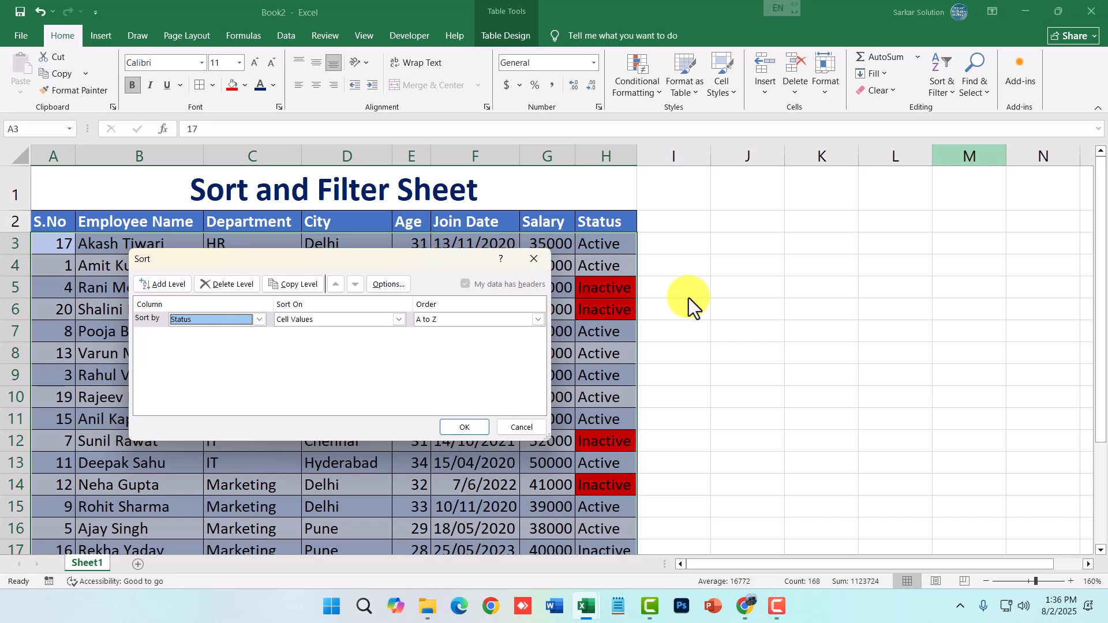
Set the Status sort to Cell Color with red On Top, apply it and review the reordered rows
{"action": "left_click", "coordinate": [398, 320]}
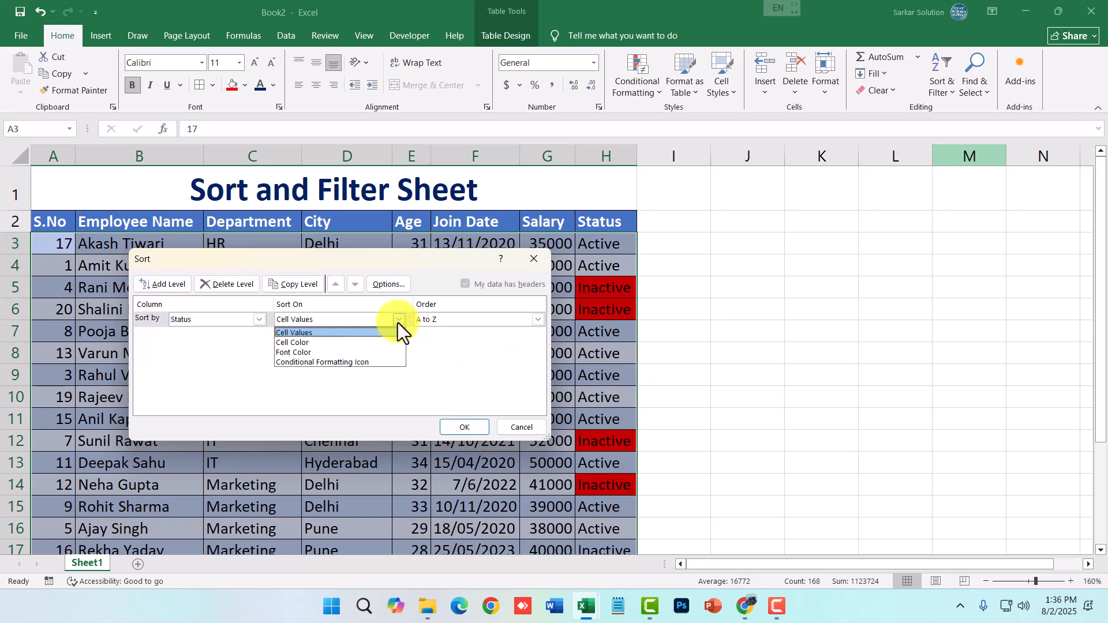
{"action": "left_click", "coordinate": [306, 343]}
{"action": "left_click", "coordinate": [470, 321]}
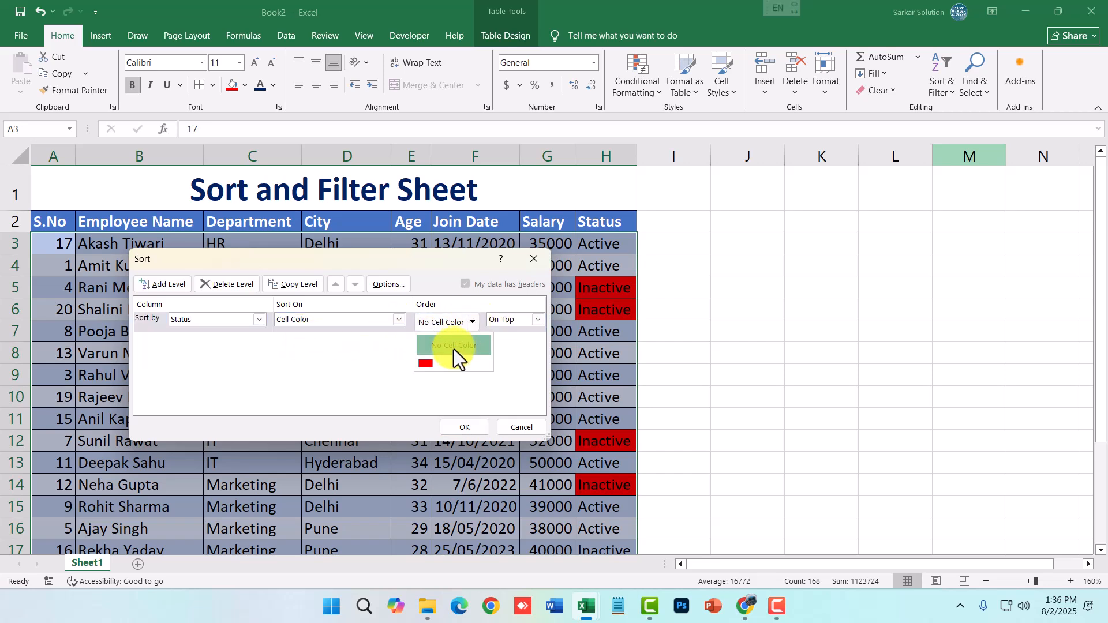
{"action": "left_click", "coordinate": [449, 365]}
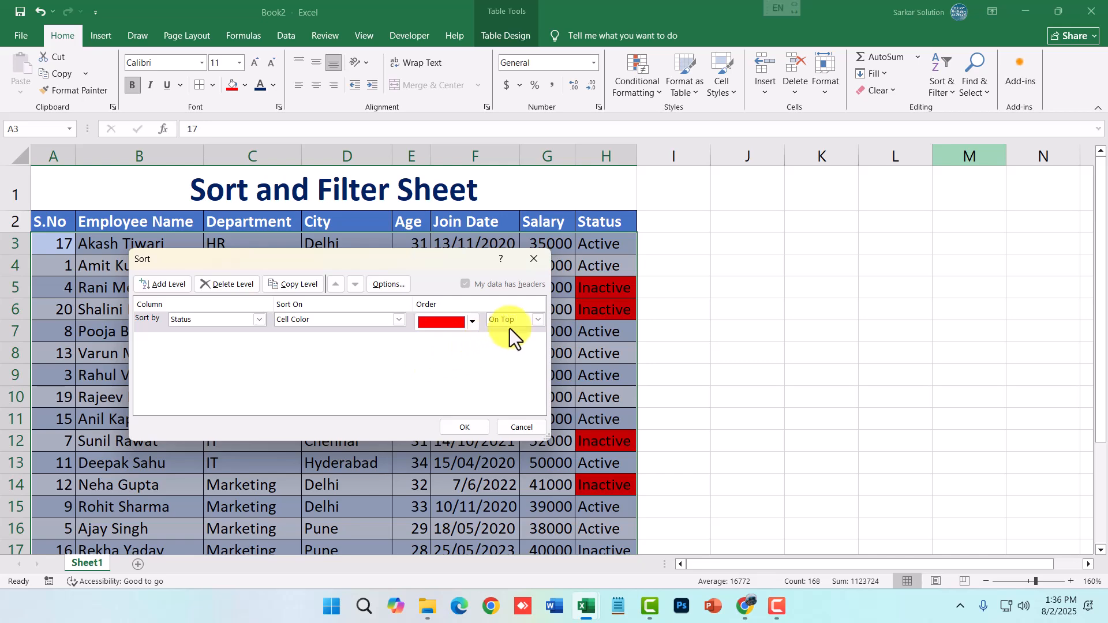
{"action": "left_click", "coordinate": [468, 427]}
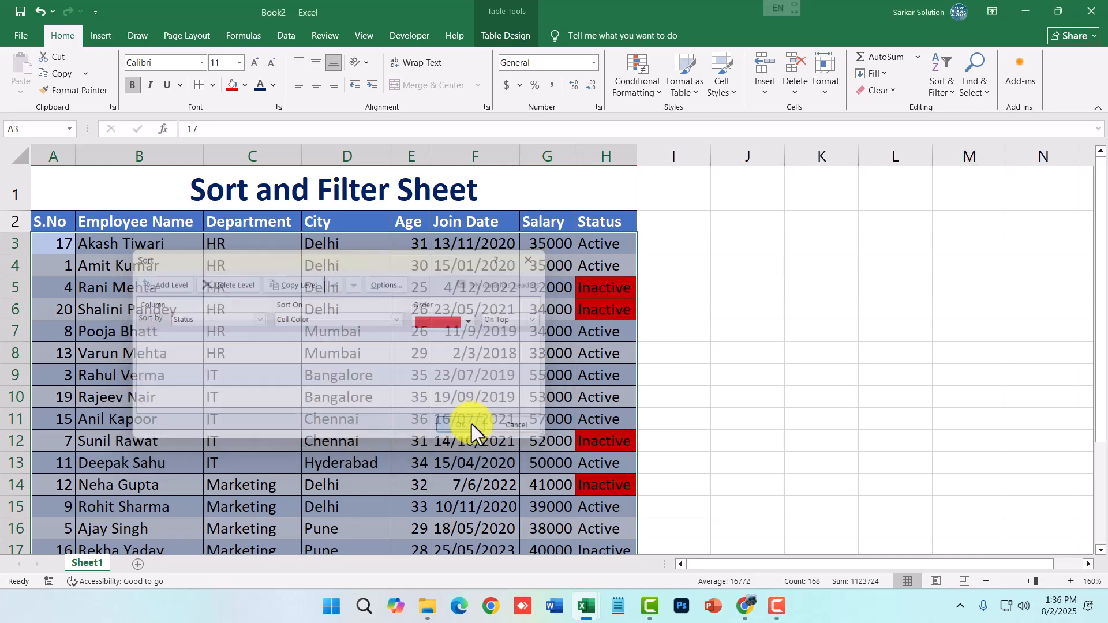
{"action": "scroll", "coordinate": [604, 370], "scroll_direction": "down", "scroll_amount": 2}
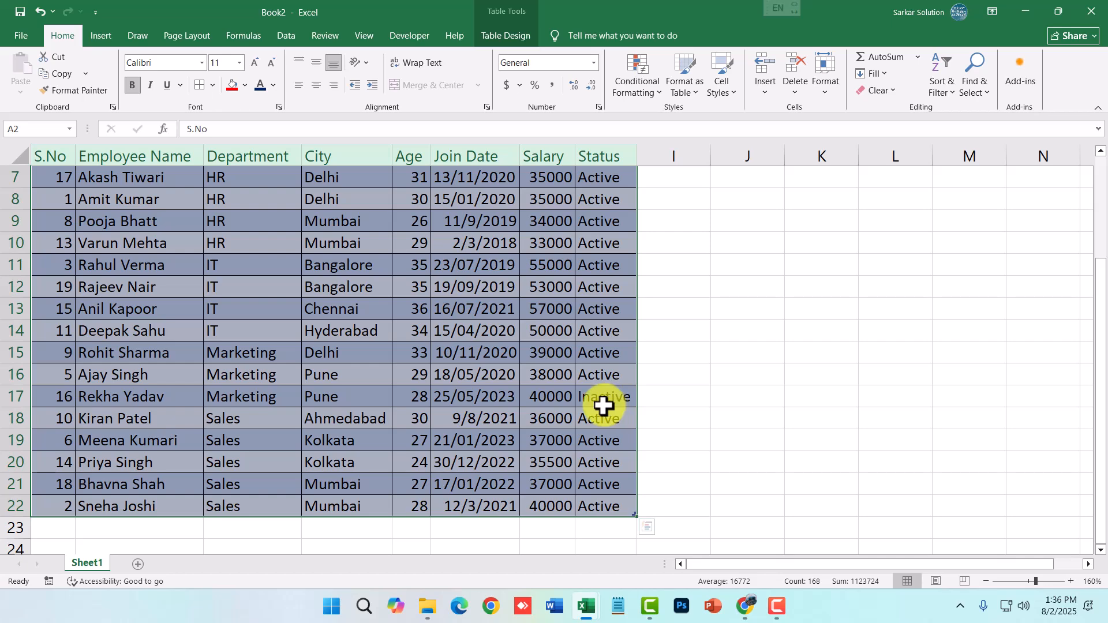
{"action": "scroll", "coordinate": [609, 407], "scroll_direction": "up", "scroll_amount": 2}
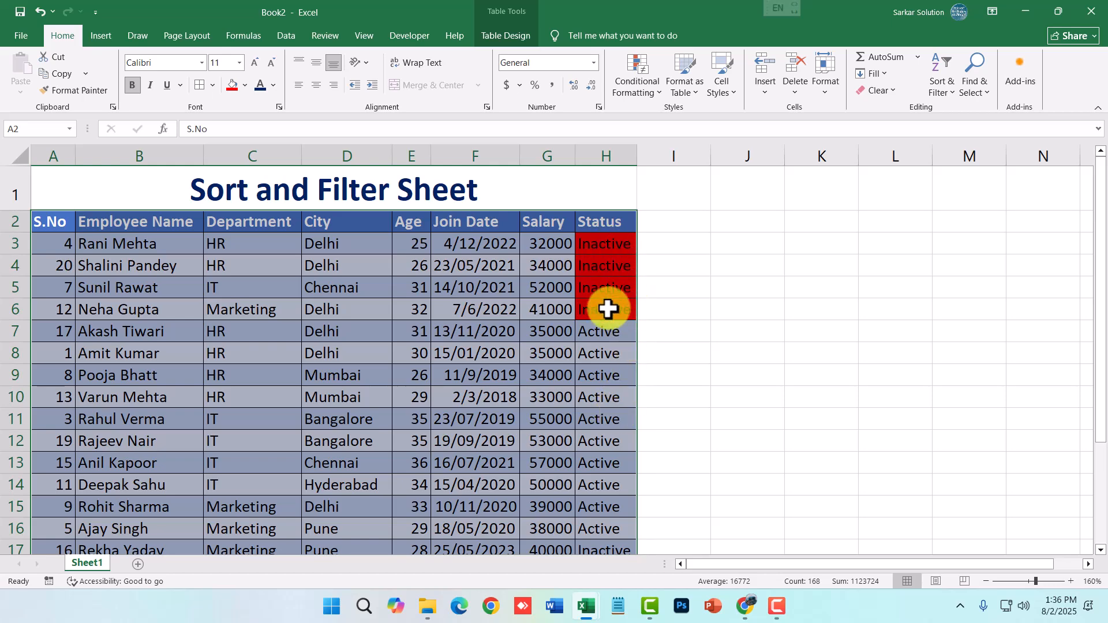
Apply the standard dark blue font color to City cells D16 (Pune) and D12 (Bangalore)
{"action": "scroll", "coordinate": [571, 411], "scroll_direction": "down", "scroll_amount": 1}
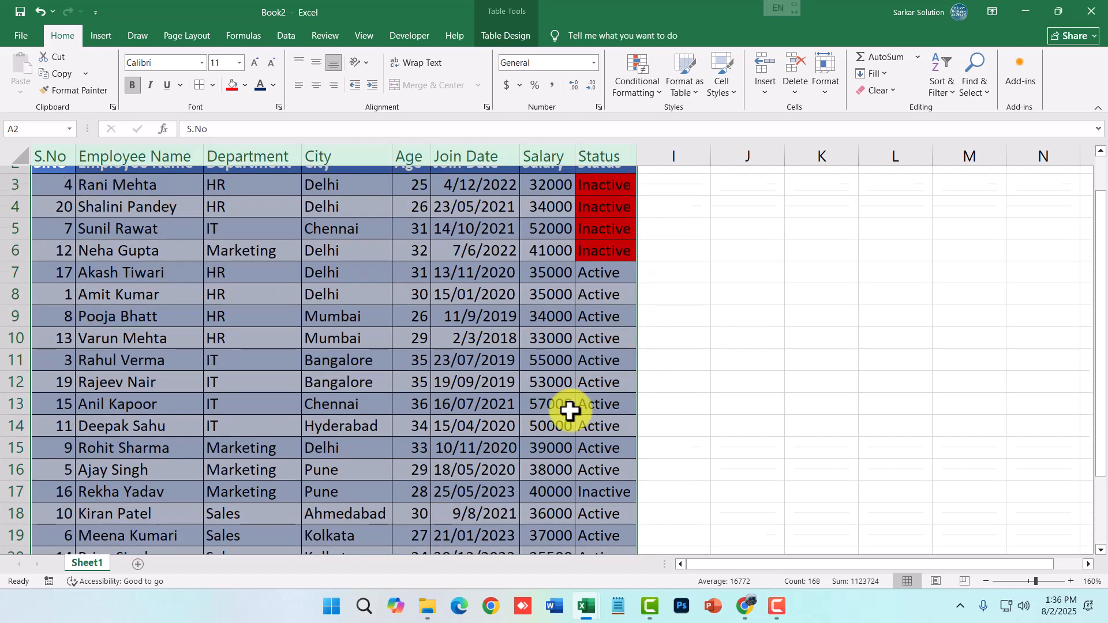
{"action": "left_click_drag", "start_coordinate": [407, 444], "coordinate": [348, 449]}
{"action": "left_click", "coordinate": [340, 444]}
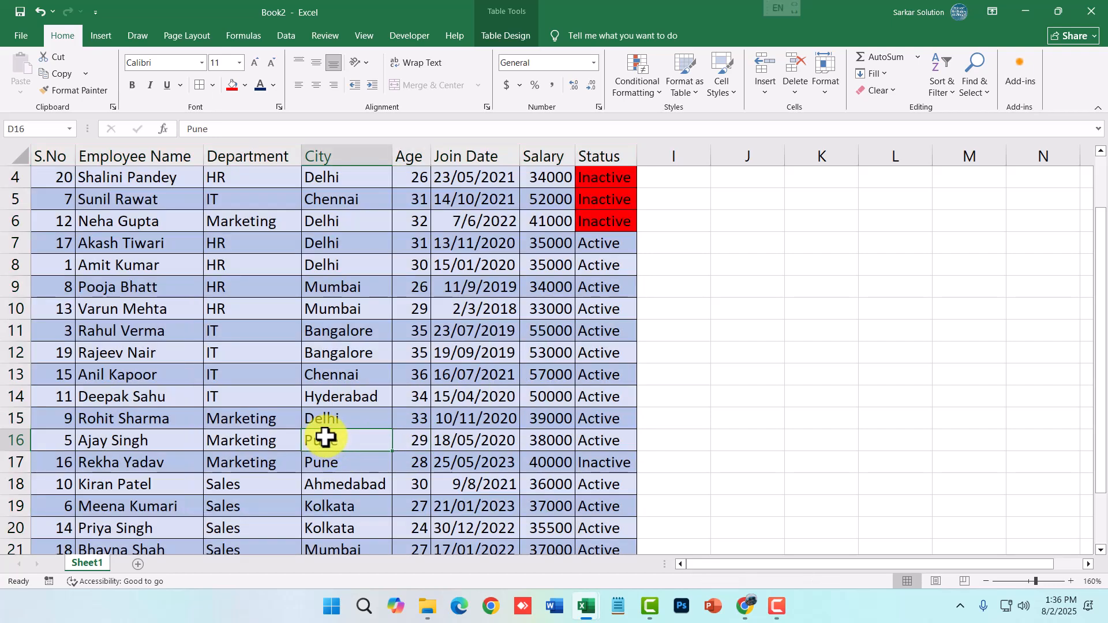
{"action": "left_click", "coordinate": [273, 89]}
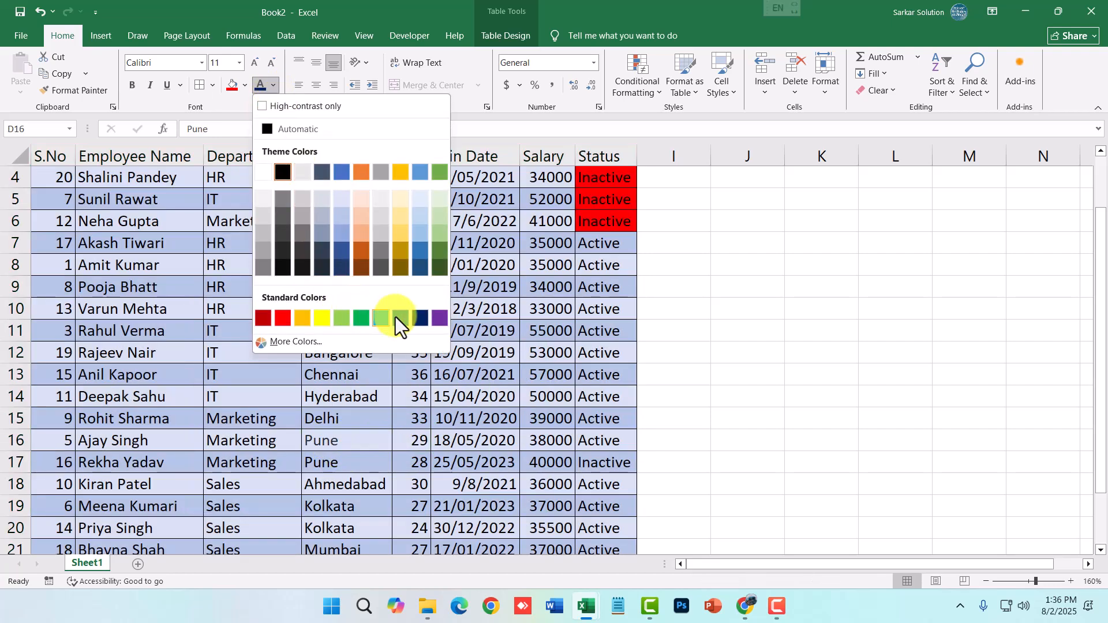
{"action": "left_click", "coordinate": [418, 321]}
{"action": "left_click", "coordinate": [344, 357]}
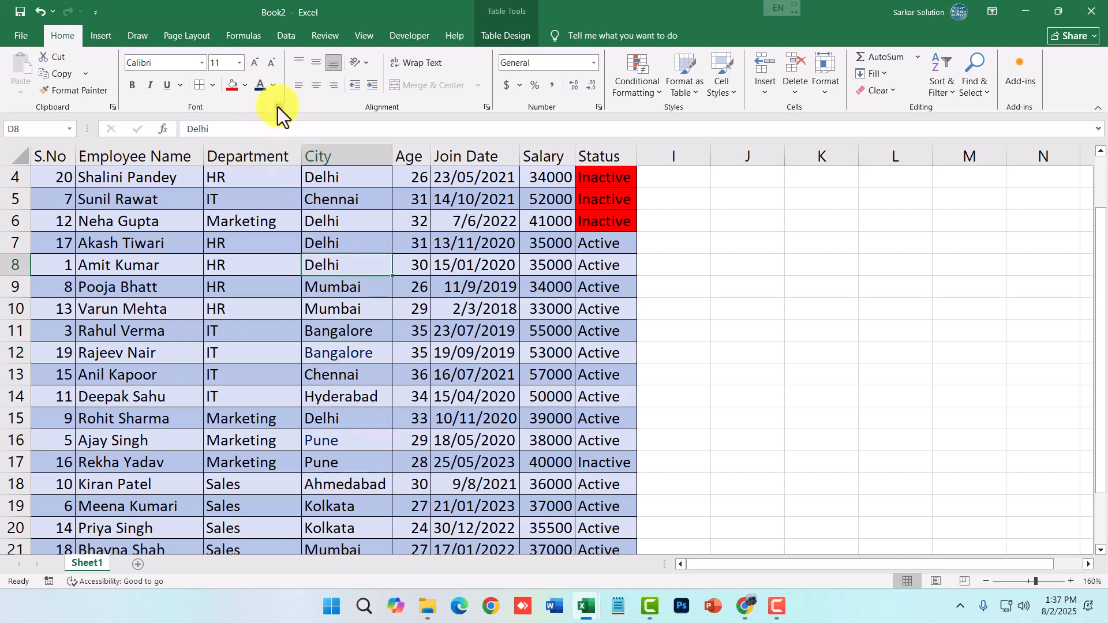
{"action": "left_click", "coordinate": [335, 272]}
Open the custom sort settings for the whole table and choose City as the sort column
{"action": "scroll", "coordinate": [334, 272], "scroll_direction": "up", "scroll_amount": 1}
{"action": "left_click_drag", "start_coordinate": [60, 214], "coordinate": [467, 404]}
{"action": "left_click", "coordinate": [333, 375]}
{"action": "left_click_drag", "start_coordinate": [50, 220], "coordinate": [609, 507]}
{"action": "scroll", "coordinate": [836, 300], "scroll_direction": "up", "scroll_amount": 2}
{"action": "left_click", "coordinate": [944, 98]}
{"action": "left_click", "coordinate": [965, 148]}
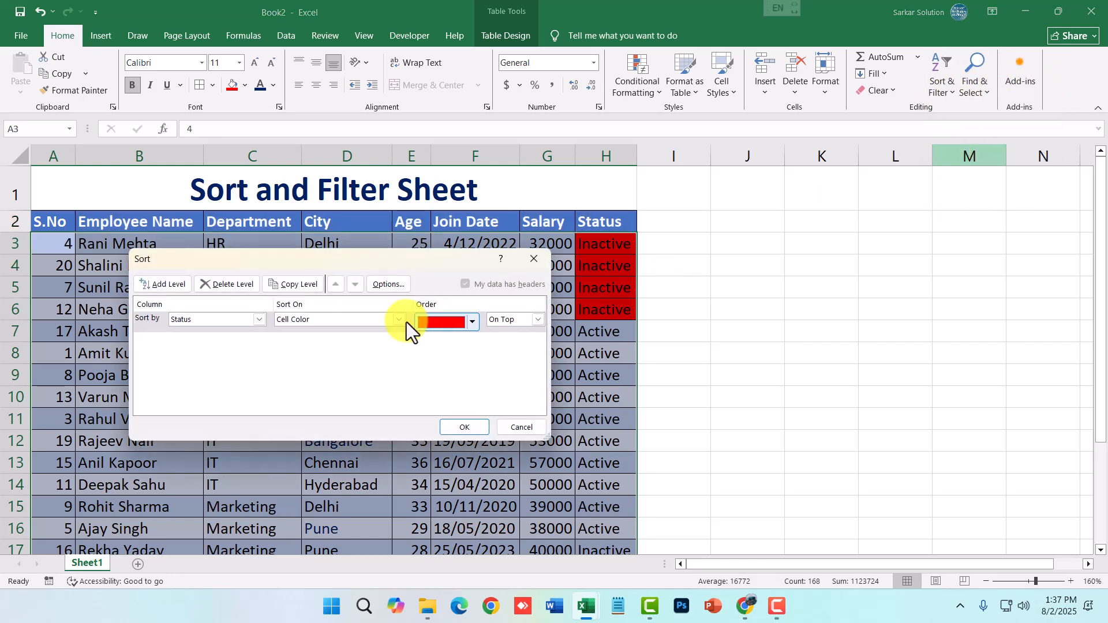
{"action": "left_click", "coordinate": [346, 321]}
{"action": "left_click", "coordinate": [244, 320]}
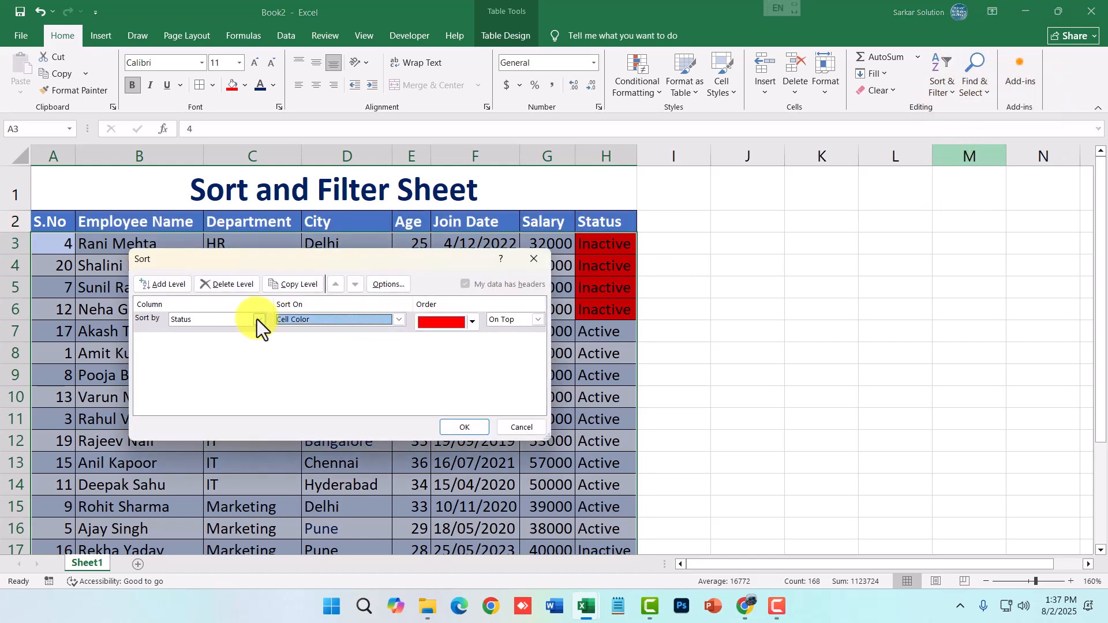
{"action": "left_click", "coordinate": [258, 320]}
{"action": "left_click", "coordinate": [190, 361]}
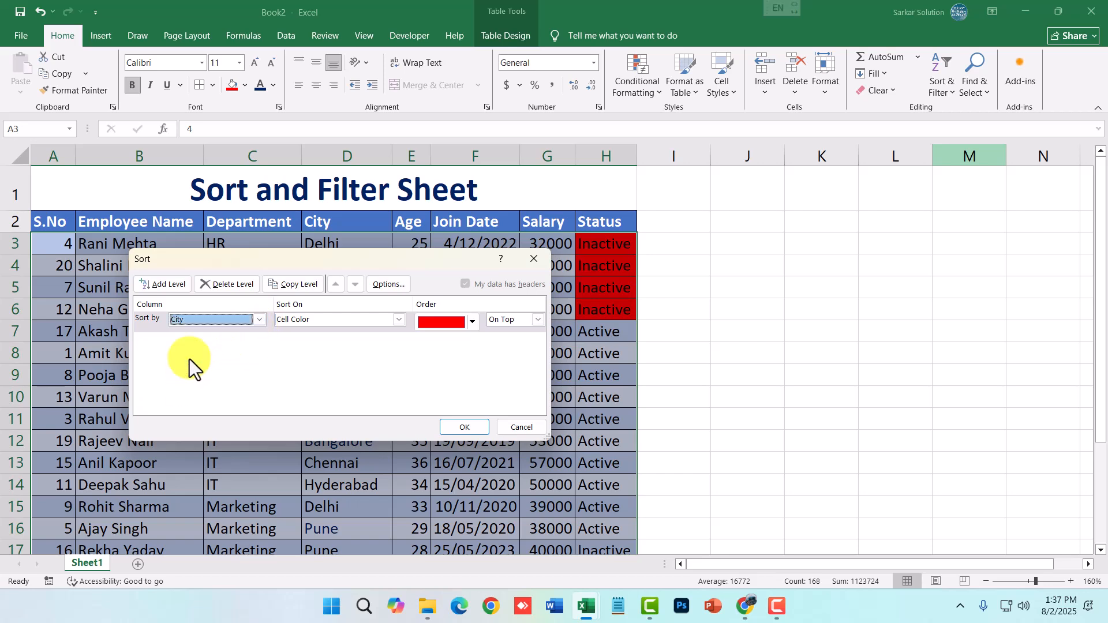
Set the City sort to Font Color with dark blue On Top and apply it
{"action": "left_click", "coordinate": [399, 320]}
{"action": "left_click", "coordinate": [324, 351]}
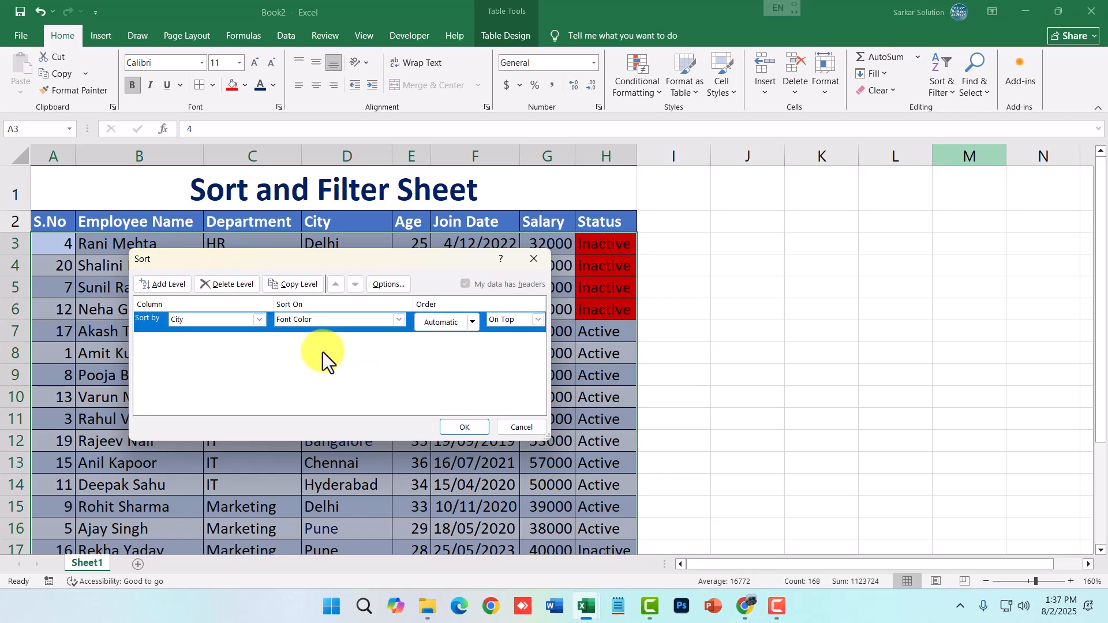
{"action": "left_click", "coordinate": [471, 322]}
{"action": "left_click", "coordinate": [426, 364]}
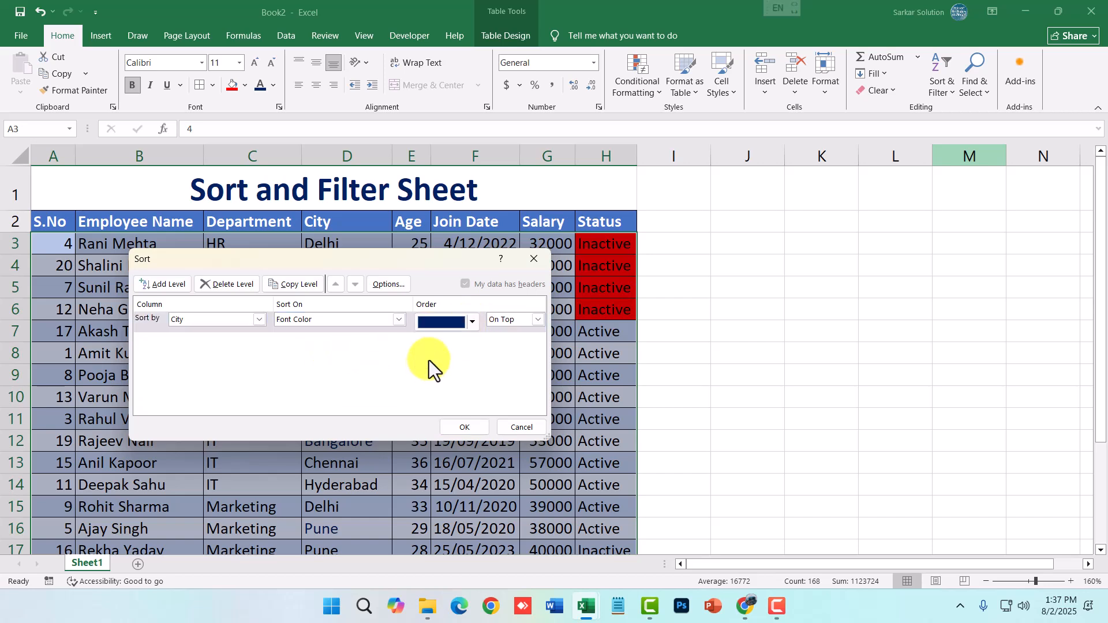
{"action": "left_click", "coordinate": [538, 320]}
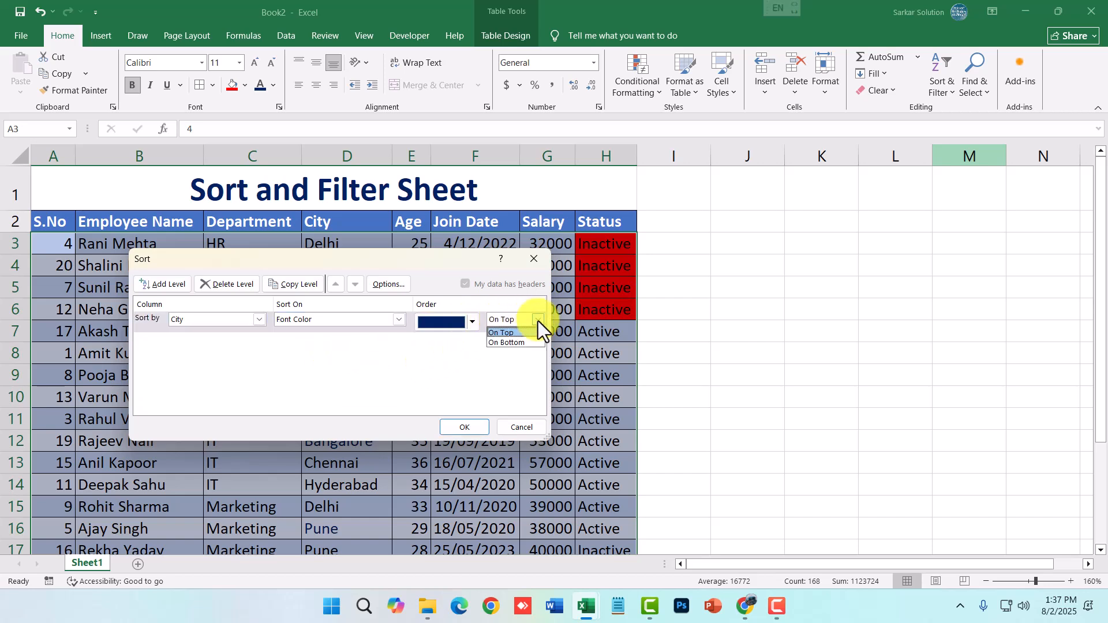
{"action": "left_click", "coordinate": [530, 333]}
{"action": "left_click", "coordinate": [465, 427]}
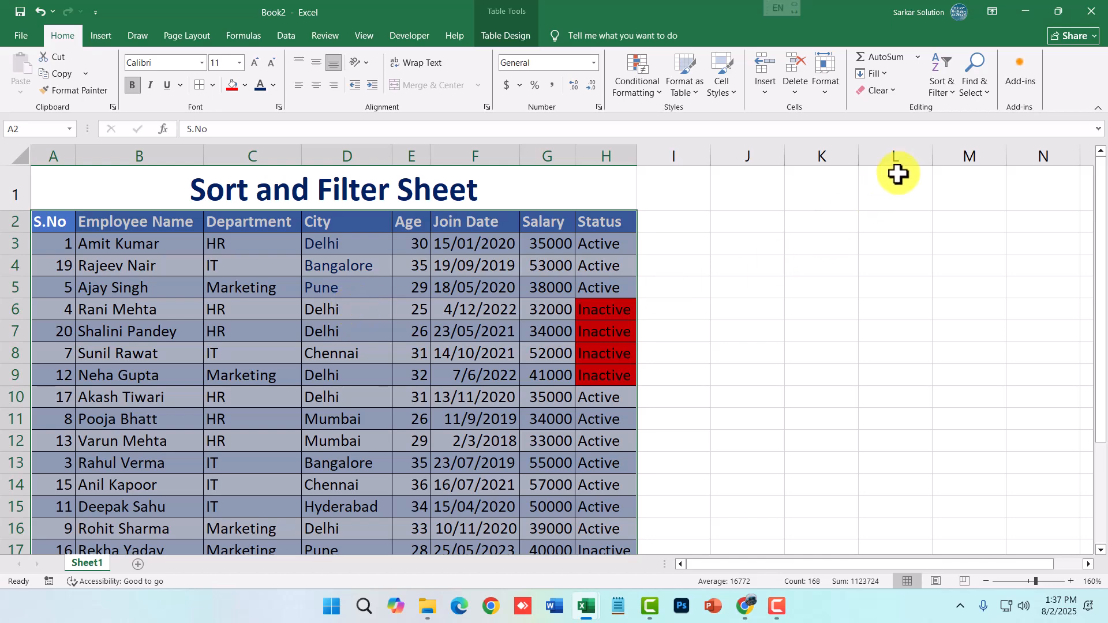
Apply the 3 Traffic Lights (Rimmed) conditional formatting icon set to the Salary column, G2:G22
{"action": "left_click", "coordinate": [495, 238]}
{"action": "left_click", "coordinate": [415, 224]}
{"action": "left_click", "coordinate": [549, 224]}
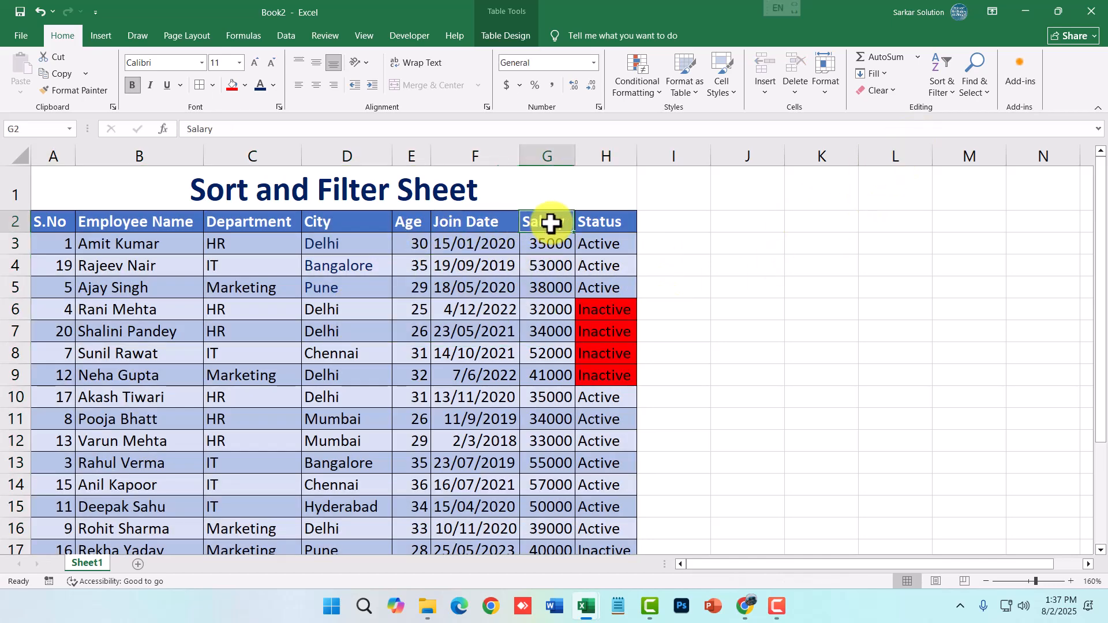
{"action": "left_click_drag", "start_coordinate": [552, 227], "coordinate": [549, 483]}
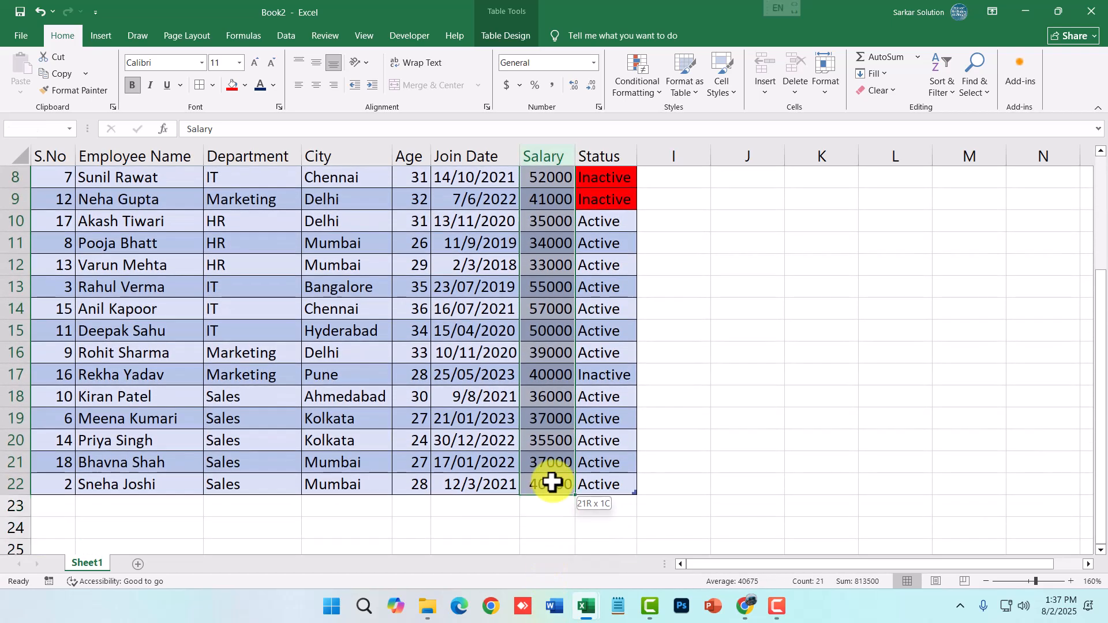
{"action": "left_click", "coordinate": [642, 84]}
{"action": "mouse_move", "coordinate": [674, 225]}
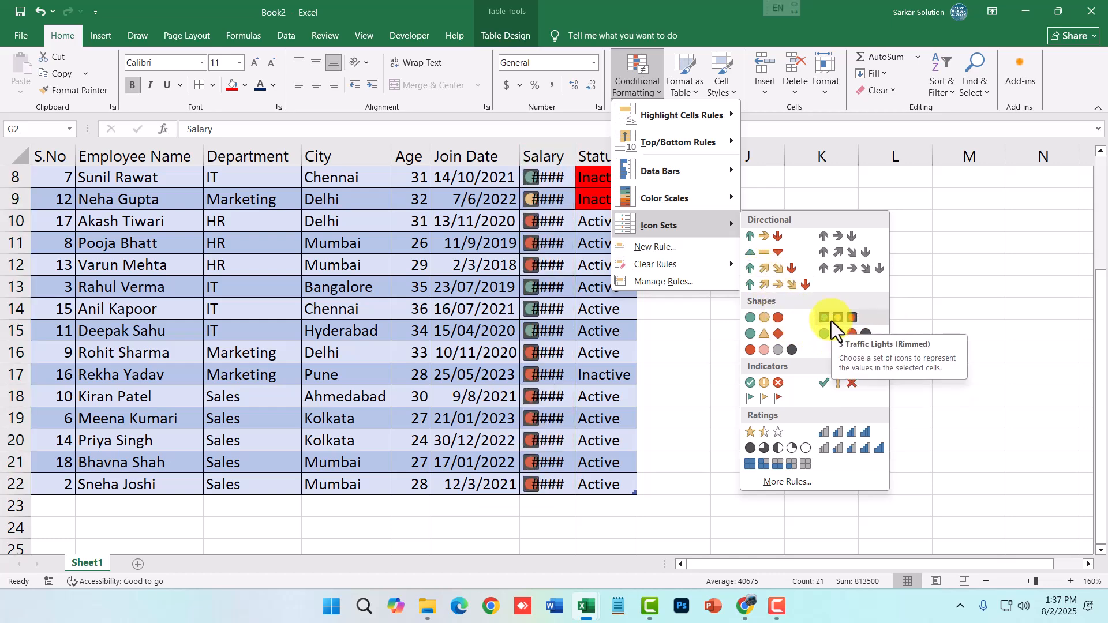
{"action": "left_click", "coordinate": [831, 321]}
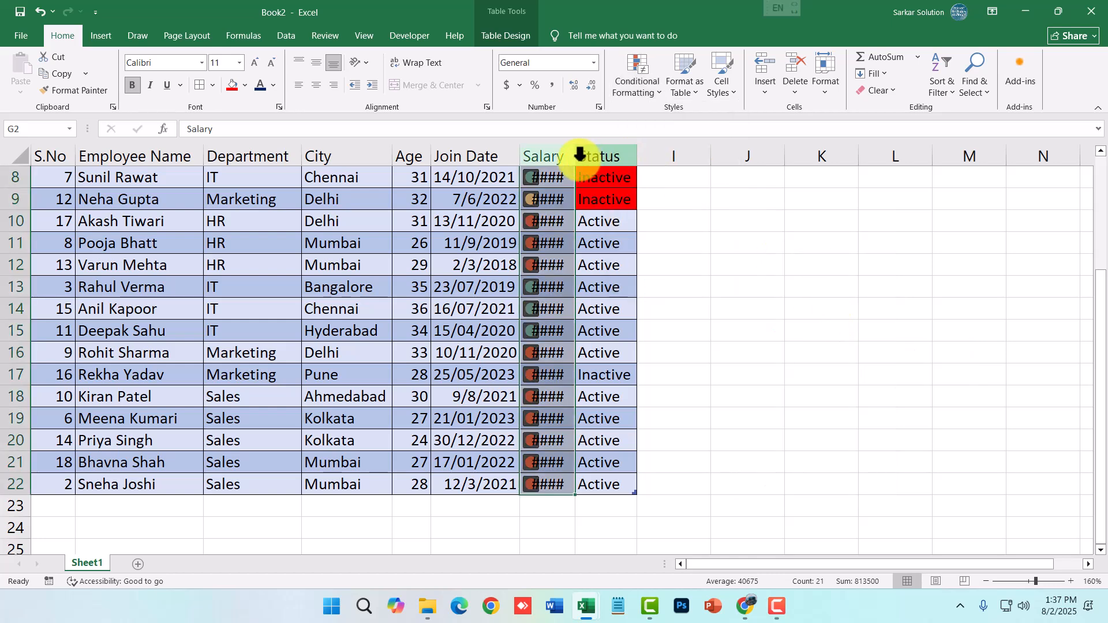
Widen the Salary column to fit the icons and full values, and review its rows
{"action": "left_click_drag", "start_coordinate": [575, 155], "coordinate": [616, 156]}
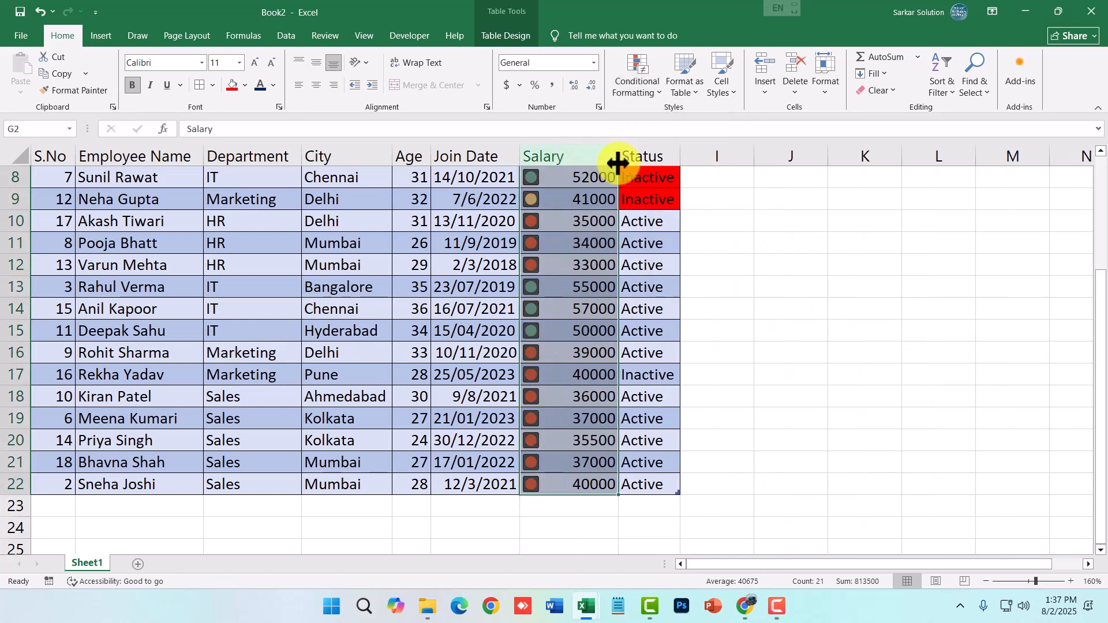
{"action": "scroll", "coordinate": [588, 302], "scroll_direction": "up", "scroll_amount": 3}
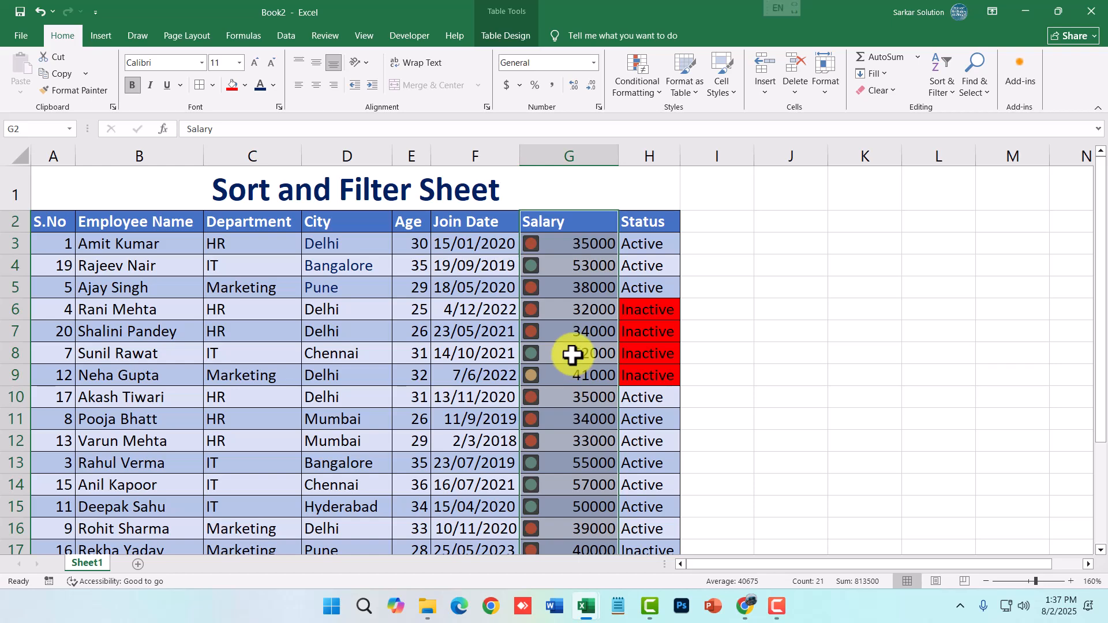
{"action": "scroll", "coordinate": [572, 355], "scroll_direction": "down", "scroll_amount": 1}
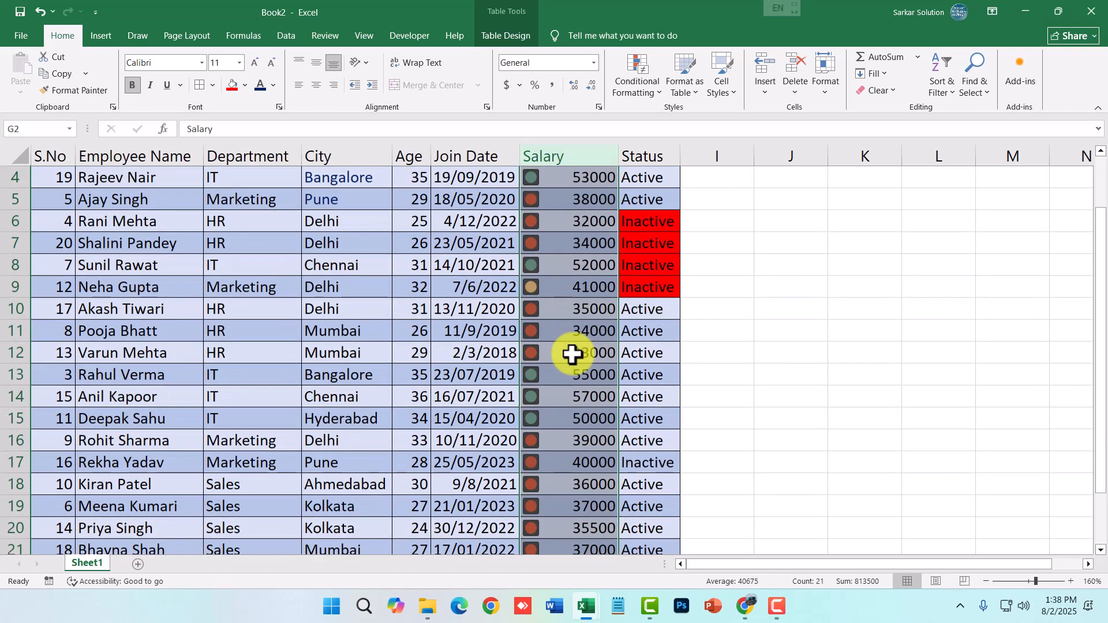
{"action": "scroll", "coordinate": [572, 354], "scroll_direction": "up", "scroll_amount": 1}
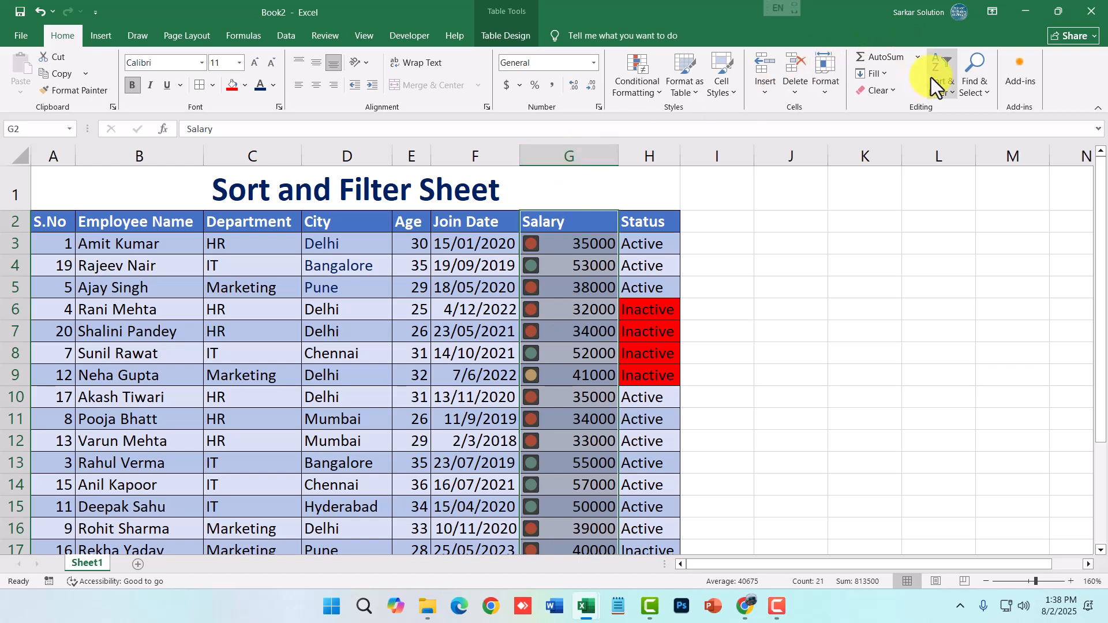
Open the custom sort settings again and choose Salary as the sort column
{"action": "left_click", "coordinate": [937, 92]}
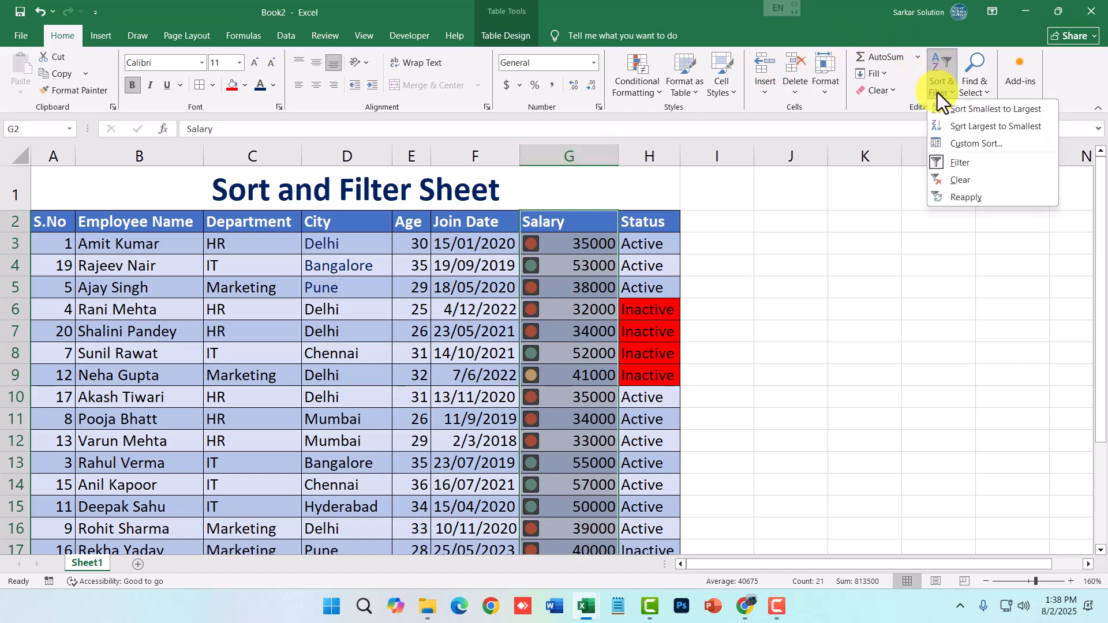
{"action": "left_click", "coordinate": [954, 145]}
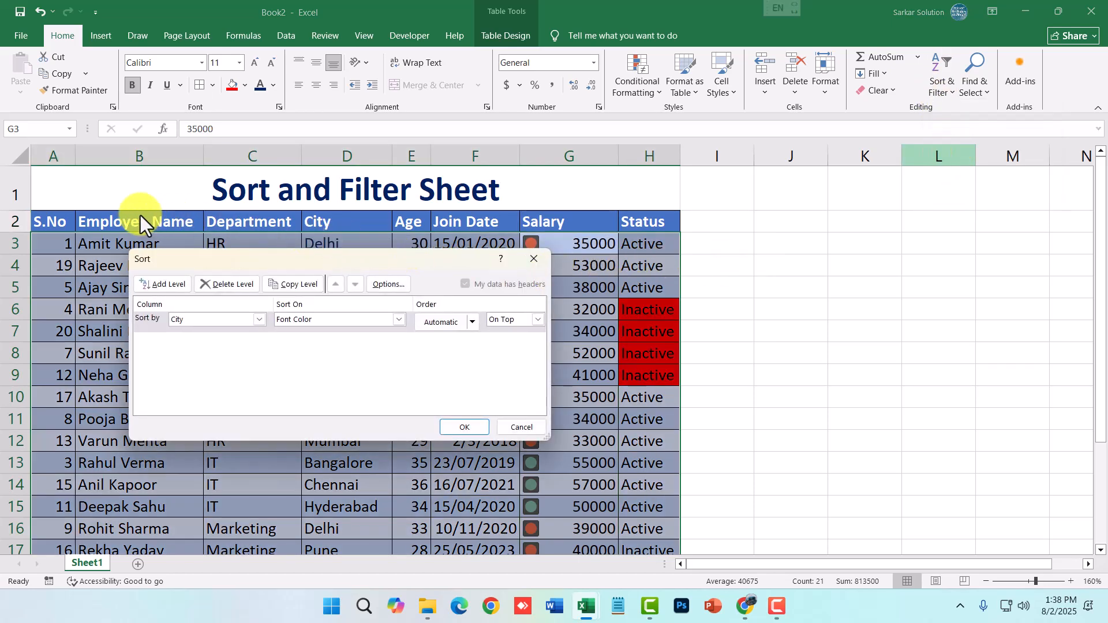
{"action": "left_click", "coordinate": [259, 320]}
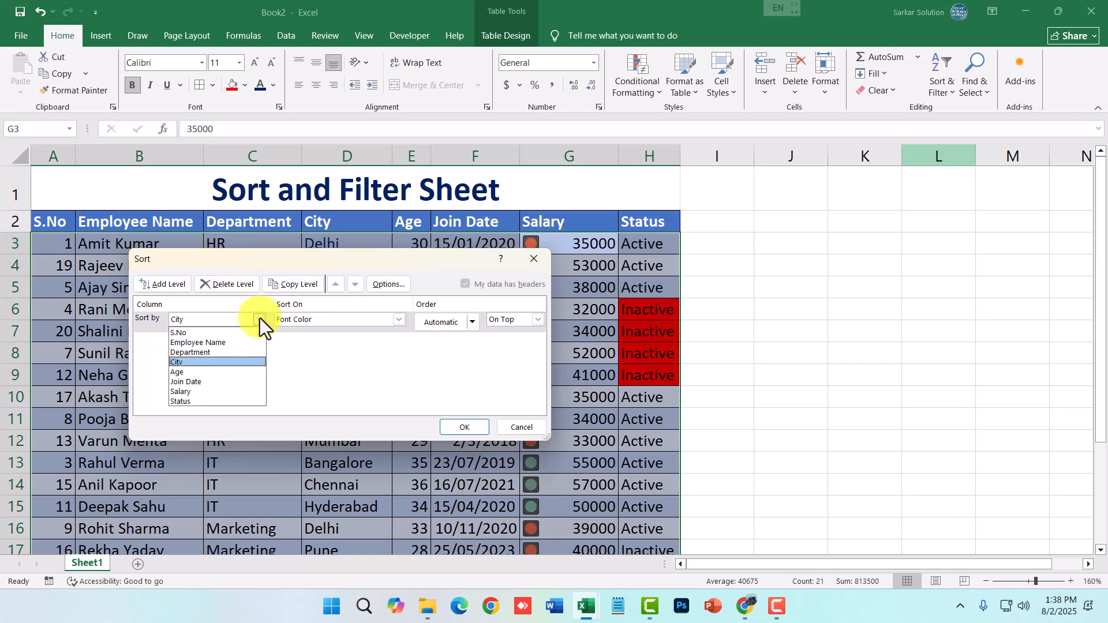
{"action": "left_click", "coordinate": [176, 393]}
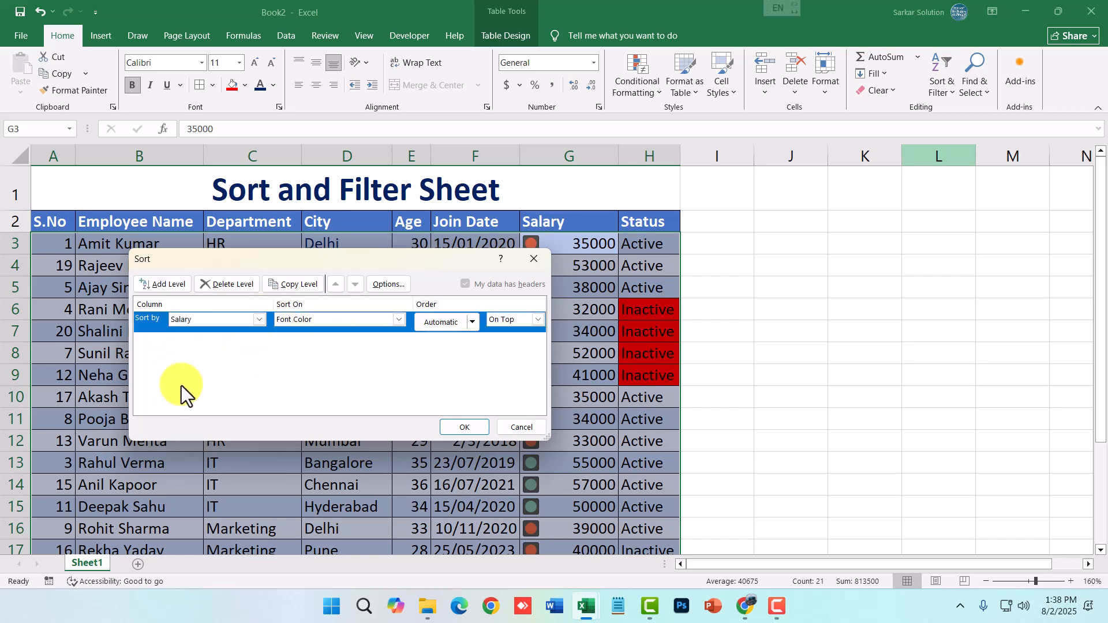
Set the Salary sort to Conditional Formatting Icon with the green icon On Top and apply it
{"action": "left_click", "coordinate": [399, 321]}
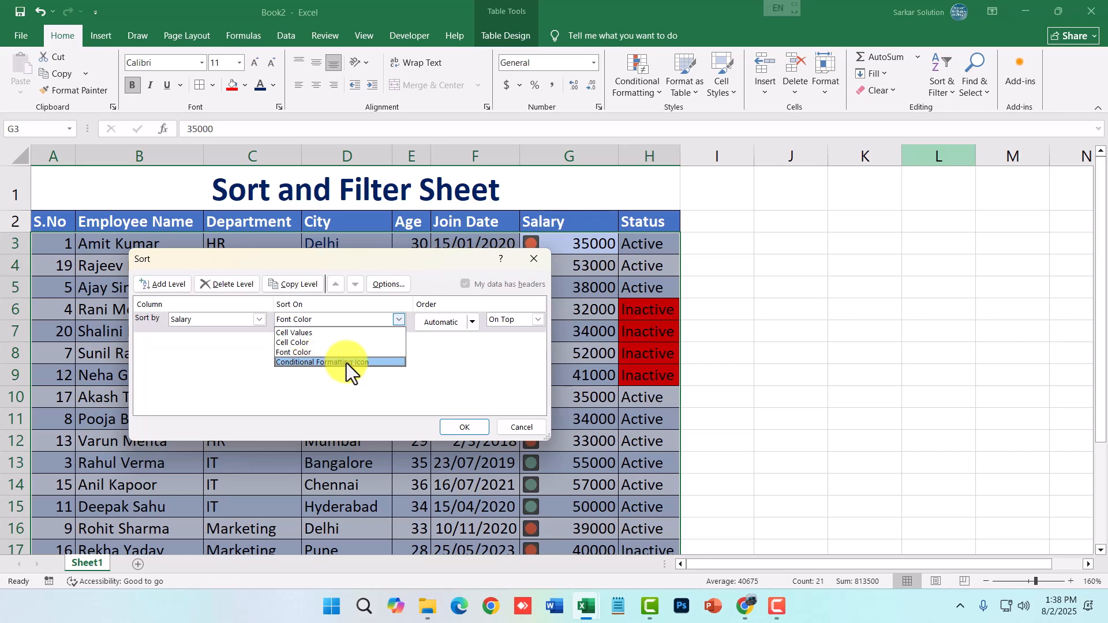
{"action": "left_click", "coordinate": [351, 364]}
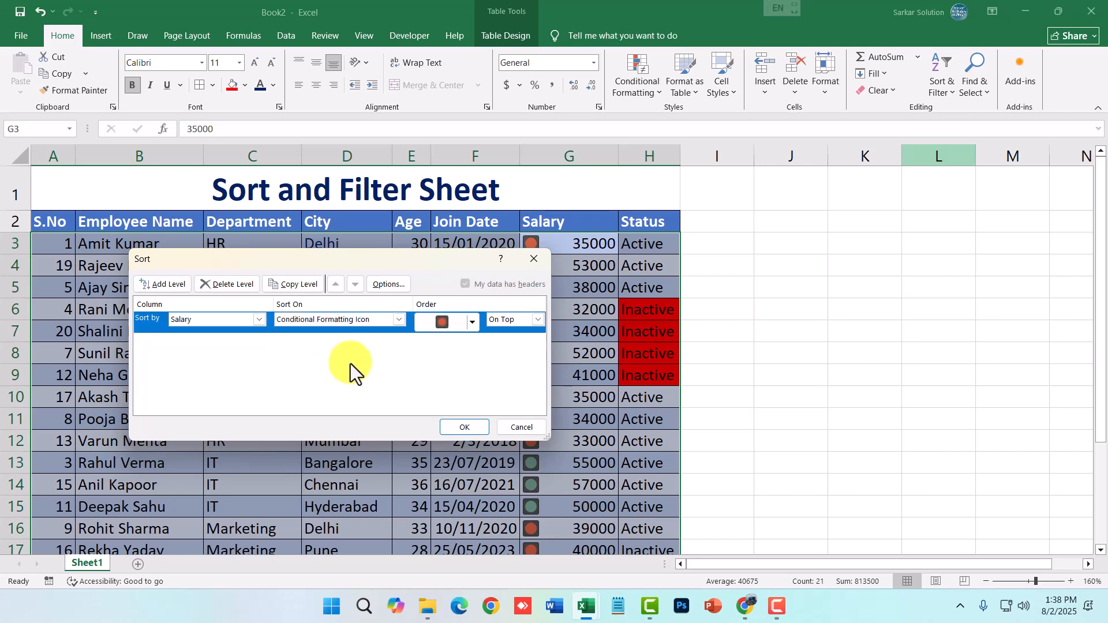
{"action": "left_click", "coordinate": [473, 321]}
{"action": "left_click", "coordinate": [443, 344]}
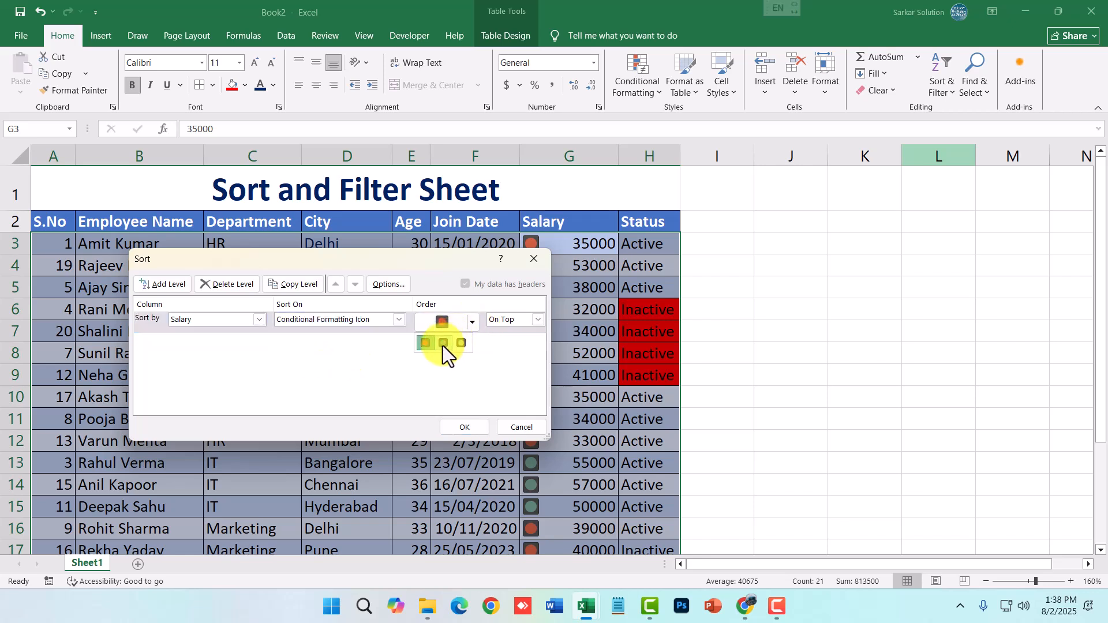
{"action": "left_click", "coordinate": [455, 428]}
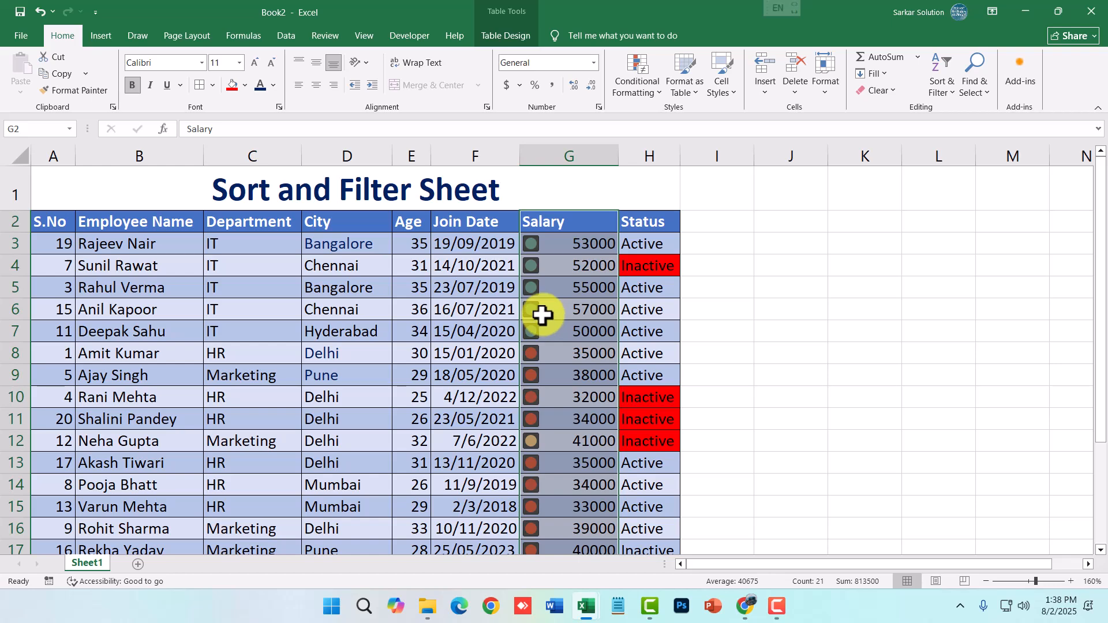
Review the Sort On options in the custom sort settings and close them without changing the Salary sort
{"action": "left_click", "coordinate": [943, 103]}
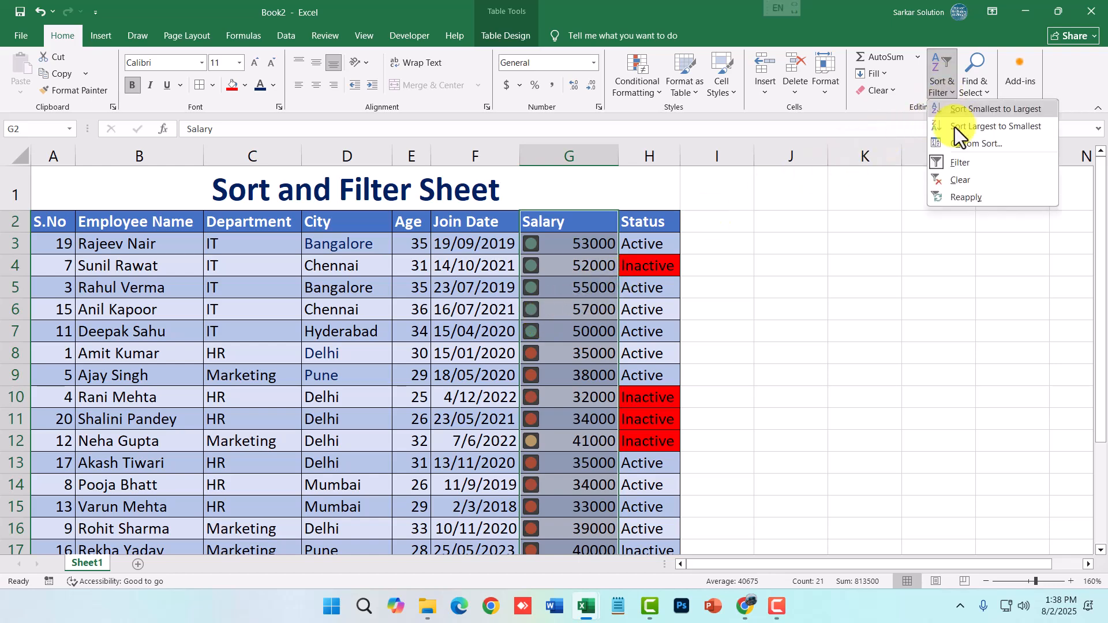
{"action": "left_click", "coordinate": [968, 147]}
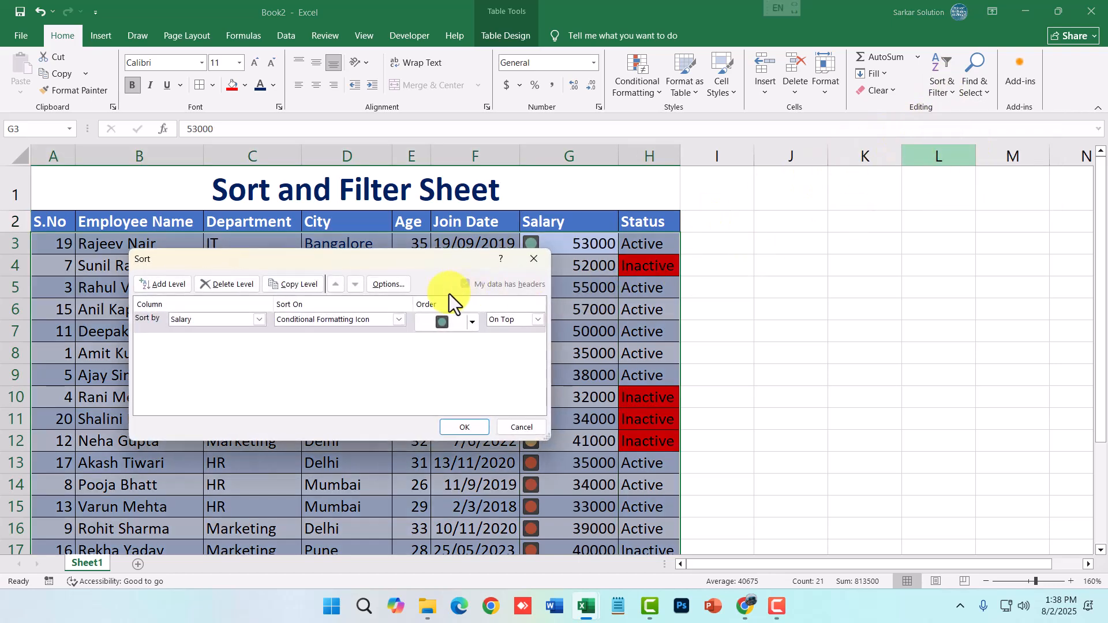
{"action": "left_click", "coordinate": [394, 319]}
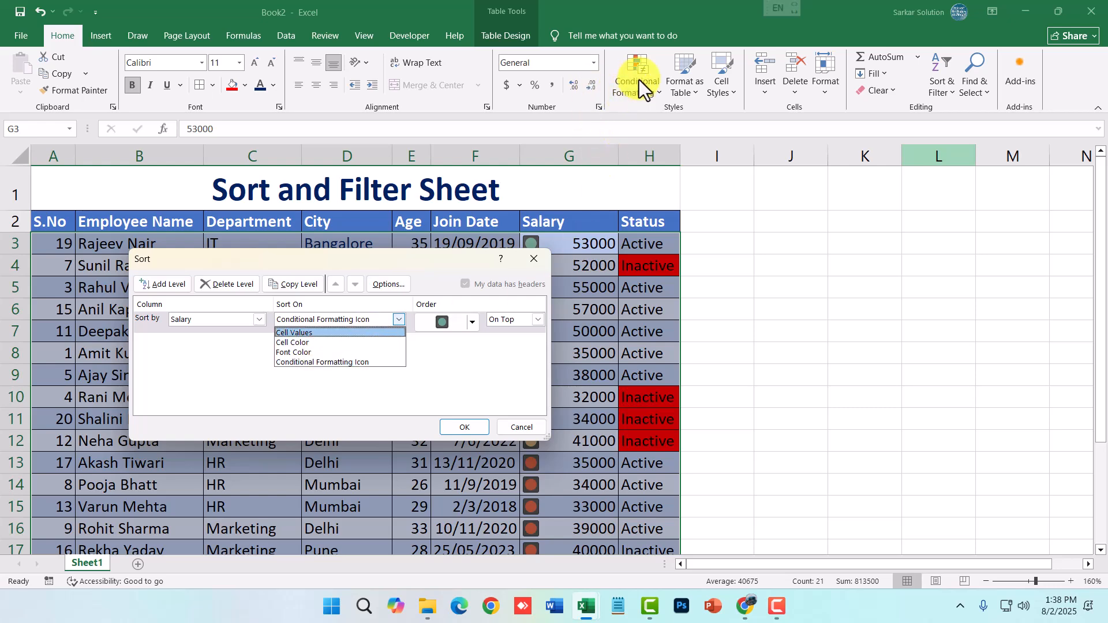
{"action": "left_click", "coordinate": [512, 423]}
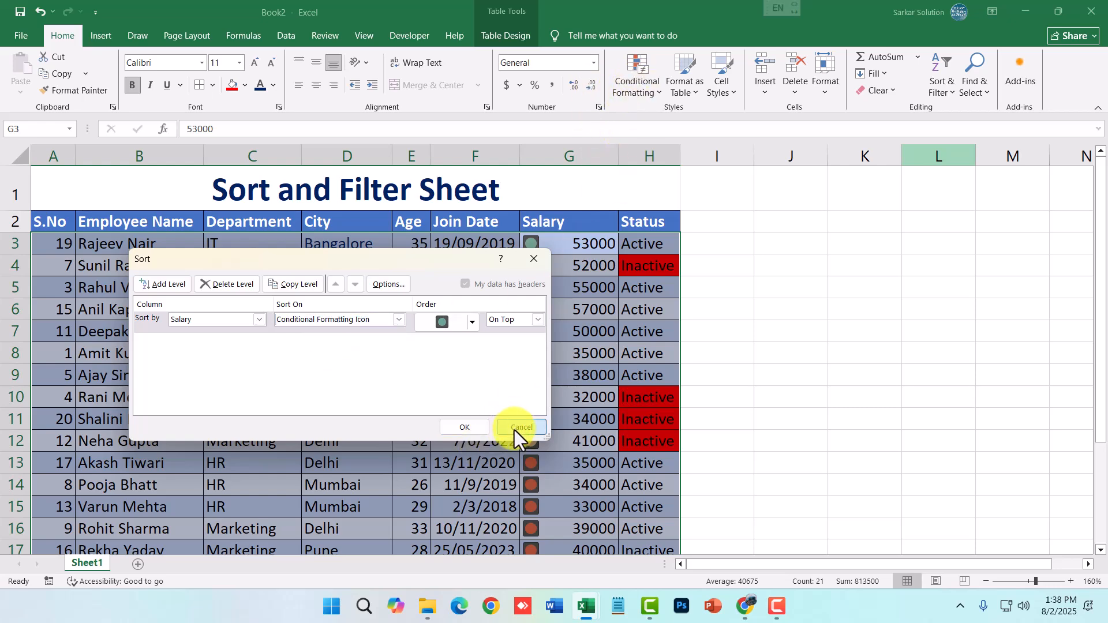
{"action": "left_click", "coordinate": [515, 428]}
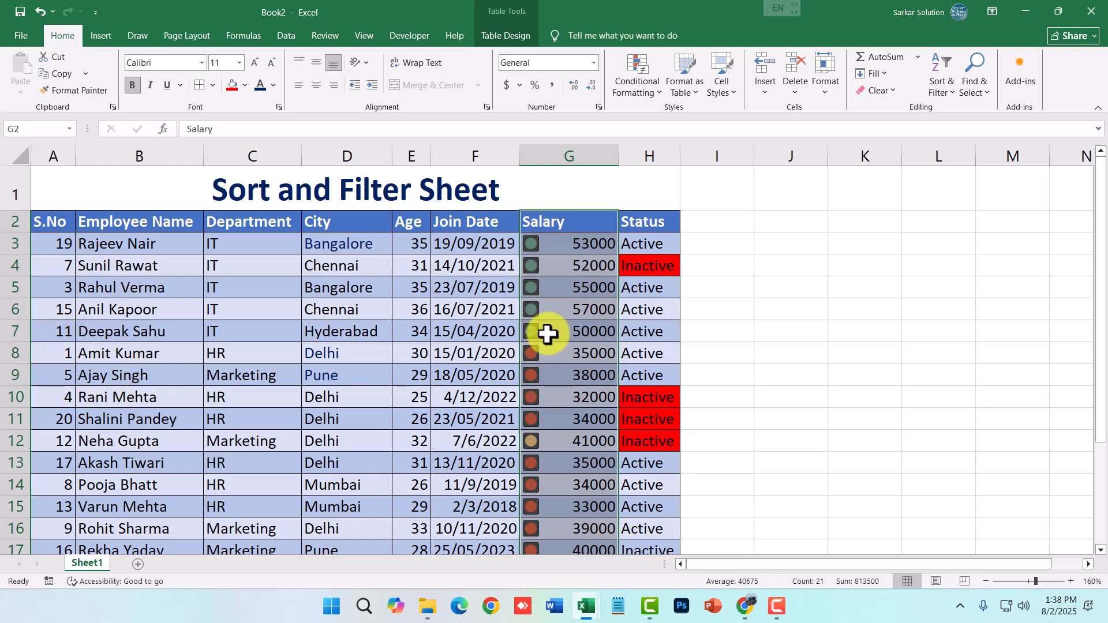
{"action": "left_click", "coordinate": [408, 254]}
{"action": "left_click_drag", "start_coordinate": [408, 254], "coordinate": [410, 522]}
{"action": "scroll", "coordinate": [426, 366], "scroll_direction": "up", "scroll_amount": 2}
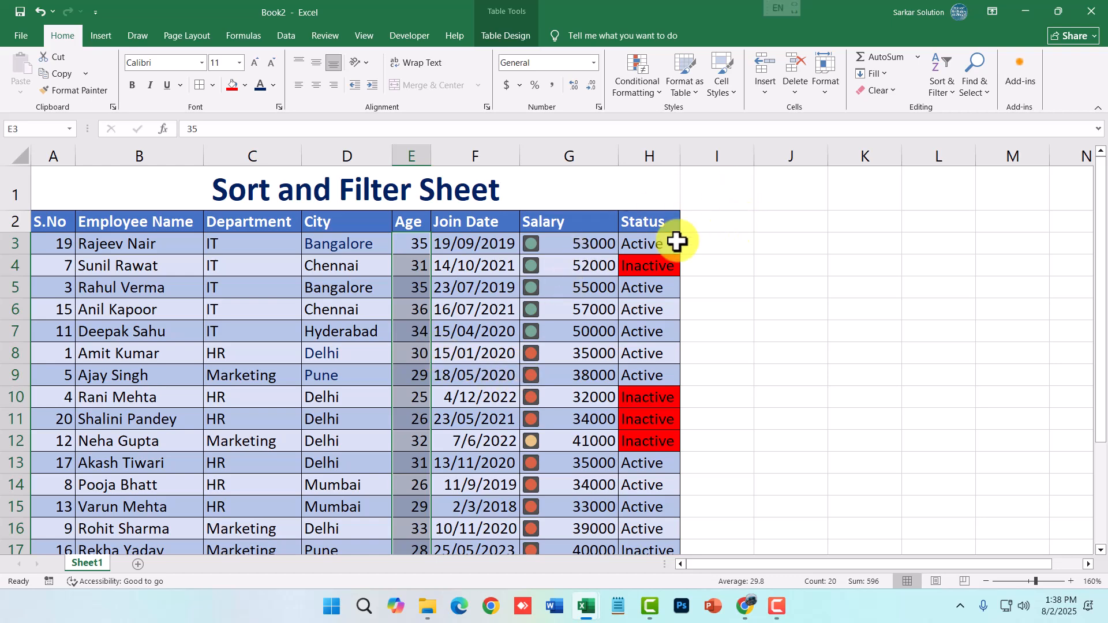
Select the whole table including its headers and turn on filtering for every column
{"action": "left_click", "coordinate": [375, 268]}
{"action": "left_click_drag", "start_coordinate": [56, 231], "coordinate": [629, 507]}
{"action": "scroll", "coordinate": [629, 507], "scroll_direction": "up", "scroll_amount": 2}
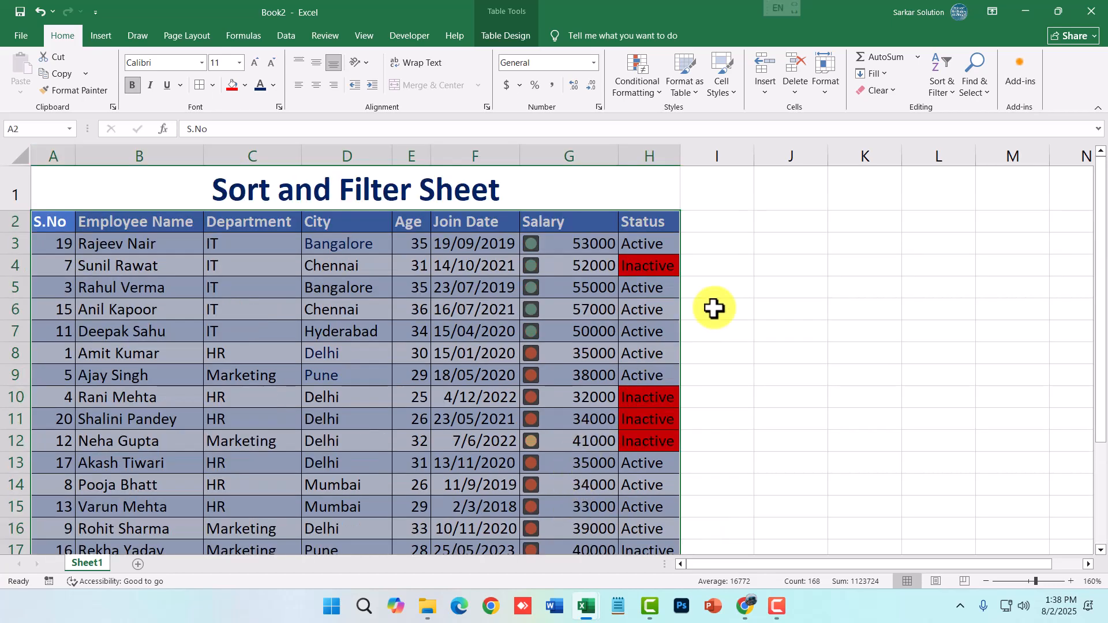
{"action": "left_click", "coordinate": [945, 88]}
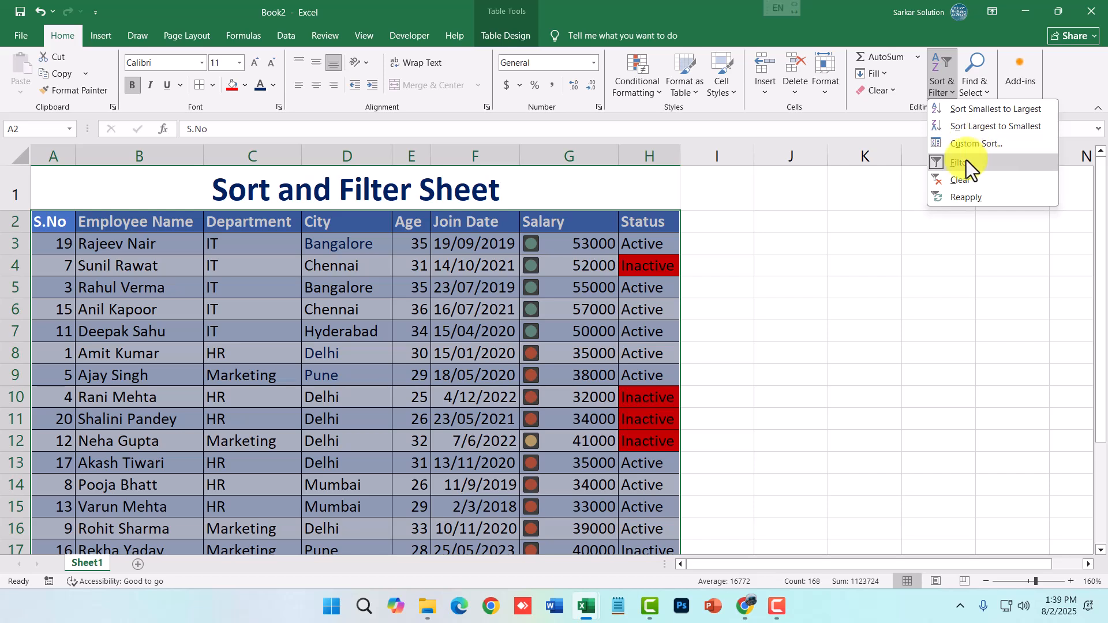
{"action": "left_click", "coordinate": [953, 168]}
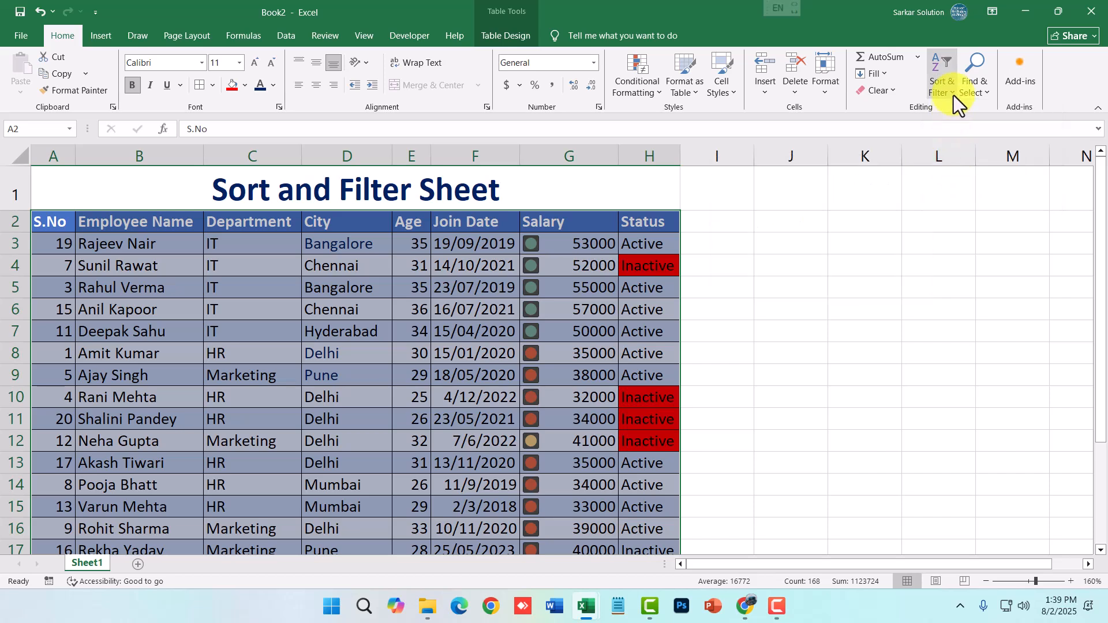
{"action": "left_click", "coordinate": [953, 97]}
{"action": "left_click", "coordinate": [960, 162]}
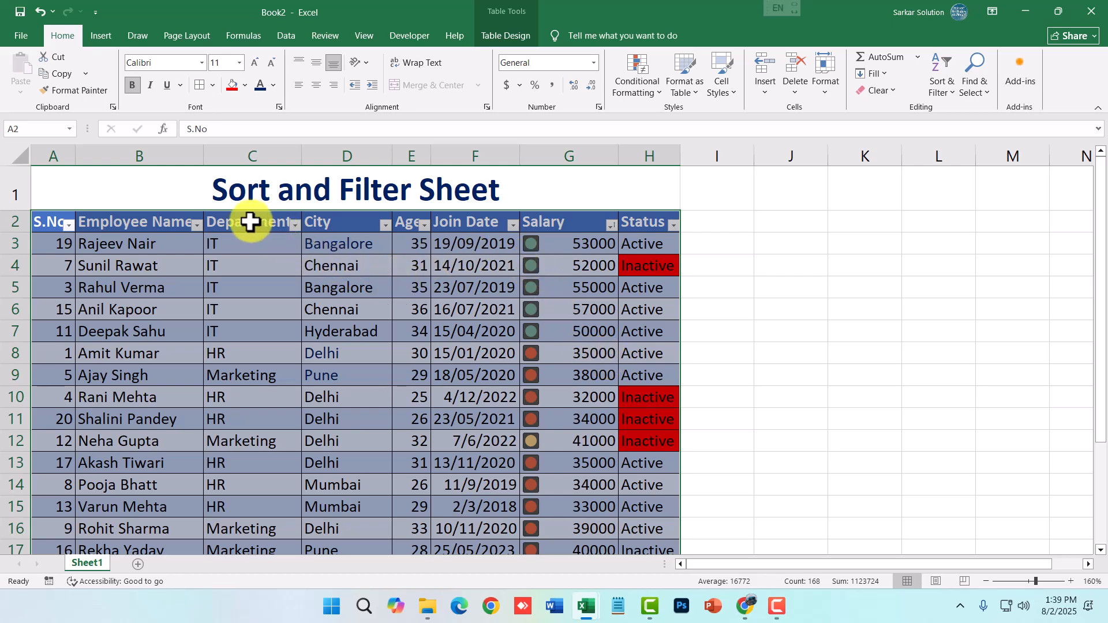
Filter the Department column to show only the IT rows
{"action": "left_click", "coordinate": [296, 225]}
{"action": "left_click", "coordinate": [328, 388]}
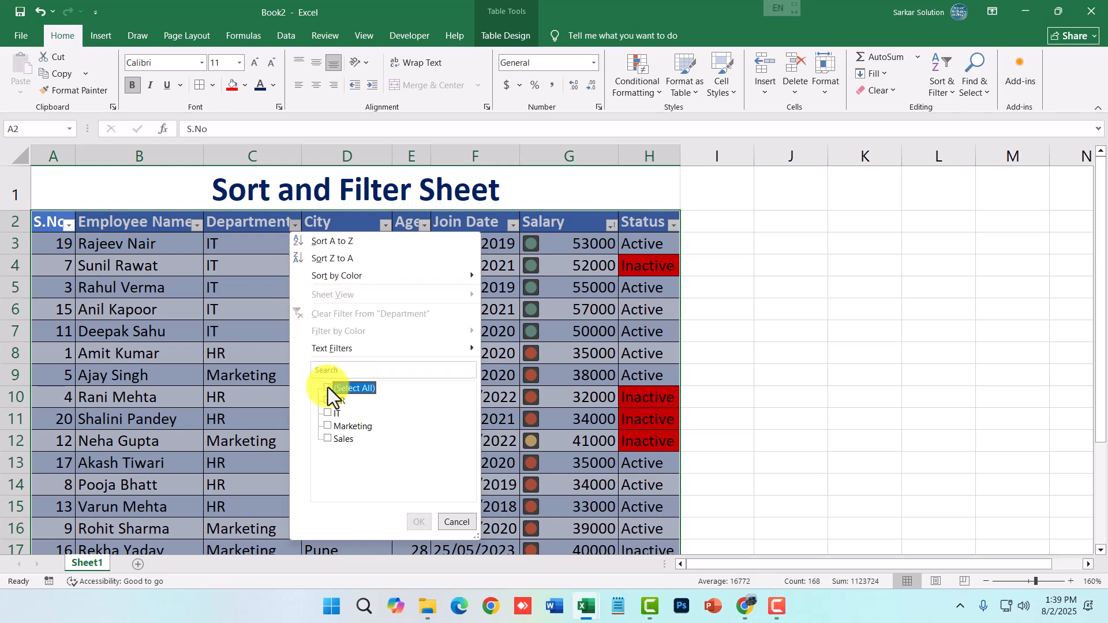
{"action": "left_click", "coordinate": [328, 413]}
{"action": "left_click", "coordinate": [421, 526]}
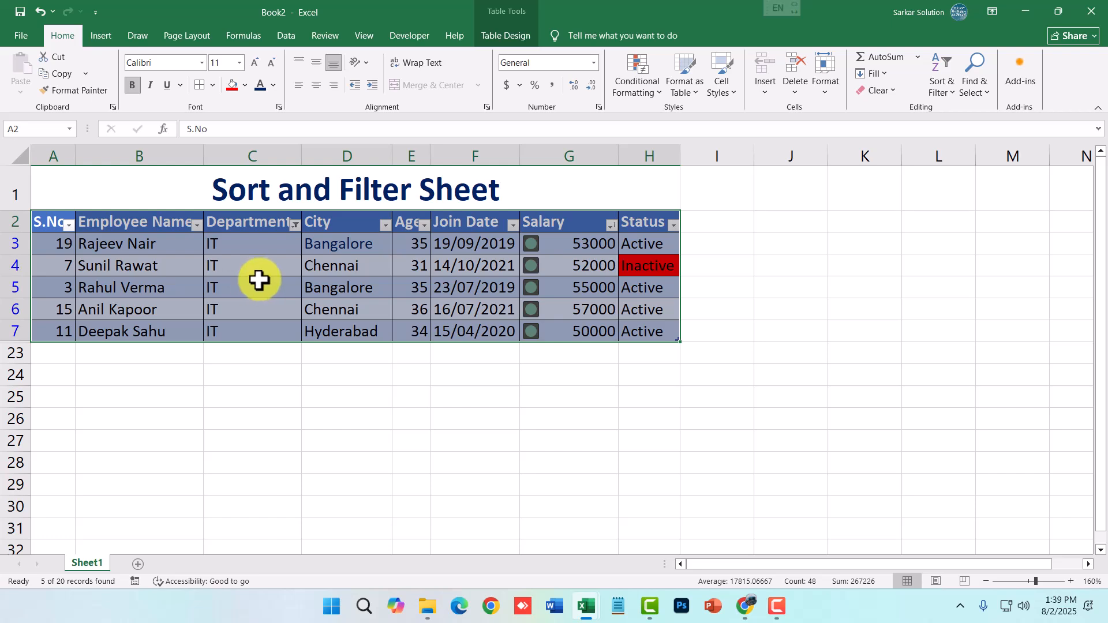
Filter the City column to show only the Chennai rows within the IT department
{"action": "left_click", "coordinate": [385, 225]}
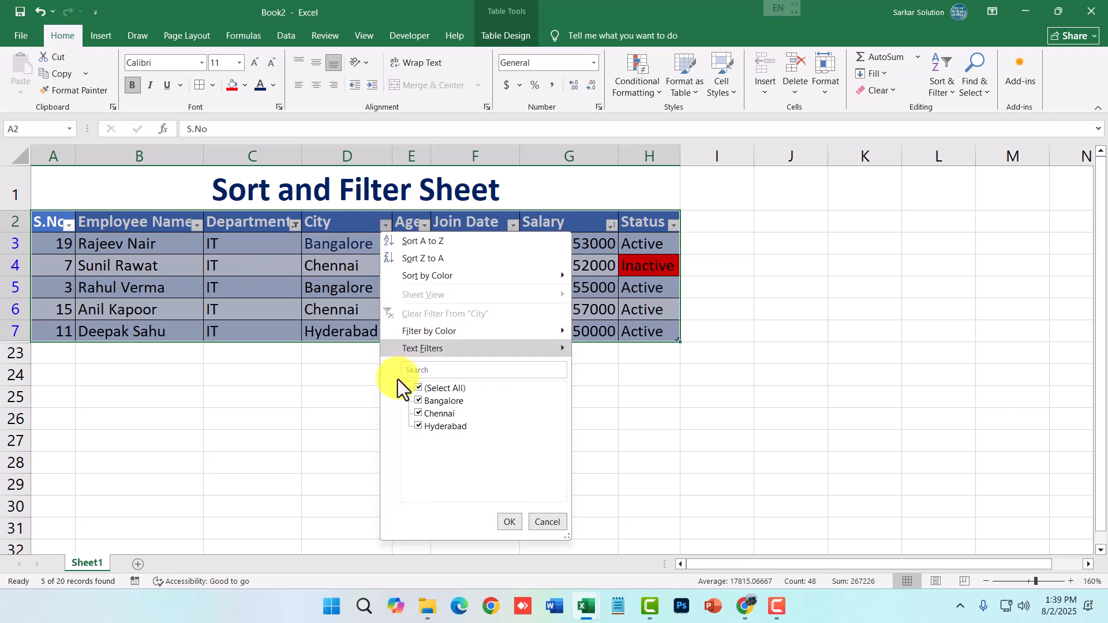
{"action": "left_click", "coordinate": [419, 389]}
{"action": "left_click", "coordinate": [418, 414]}
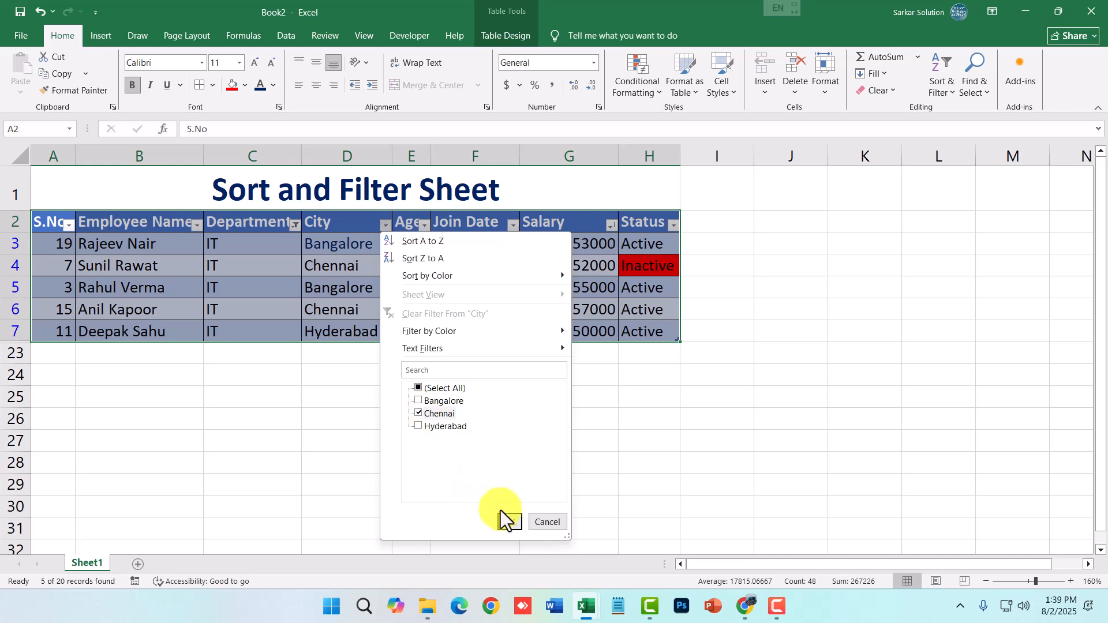
{"action": "left_click", "coordinate": [509, 522]}
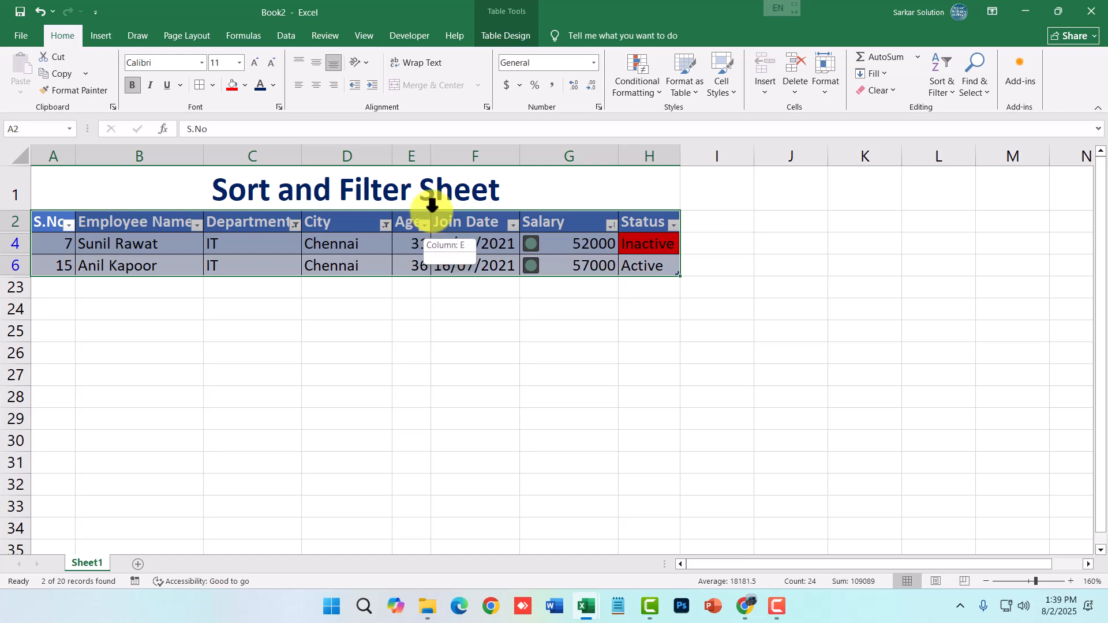
Clear the filters from the City and Department columns to show every employee row again
{"action": "left_click", "coordinate": [385, 226]}
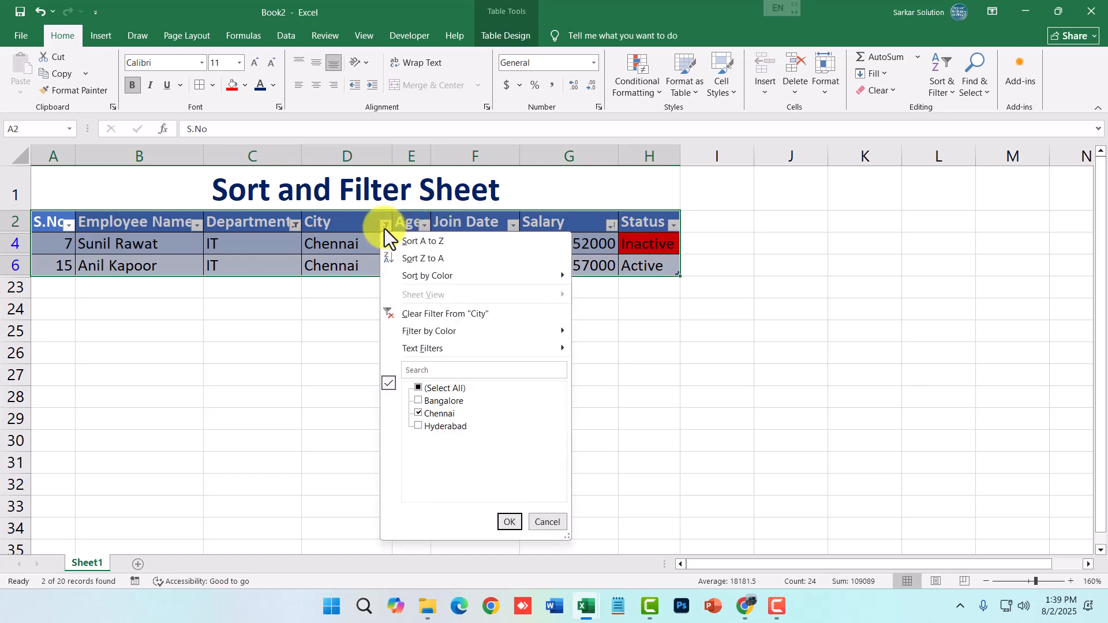
{"action": "left_click", "coordinate": [424, 315]}
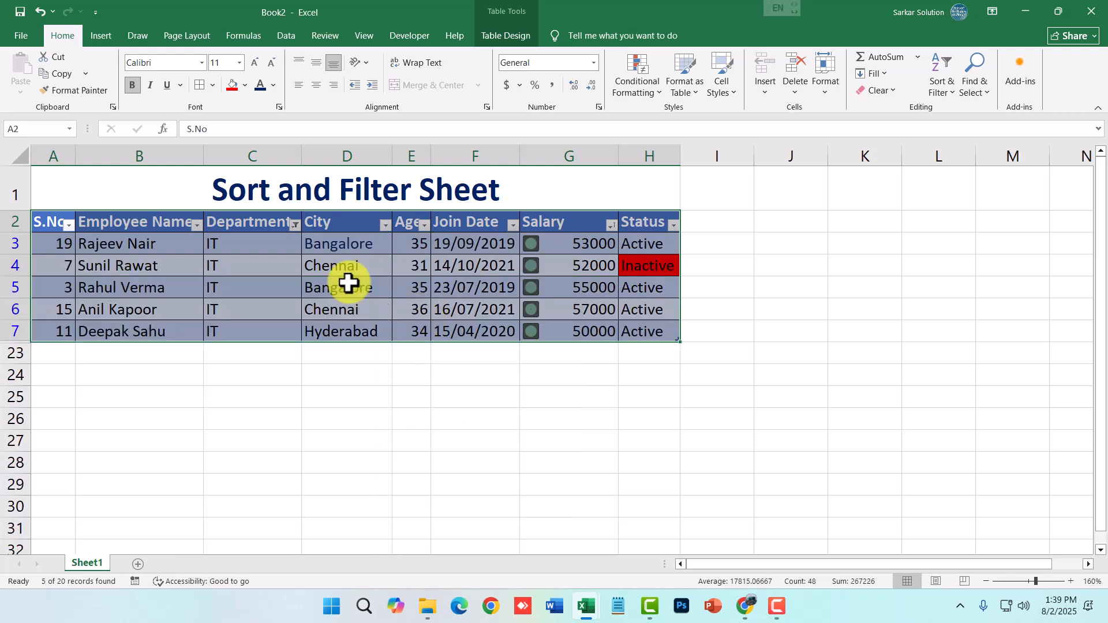
{"action": "left_click", "coordinate": [297, 225]}
{"action": "left_click", "coordinate": [325, 316]}
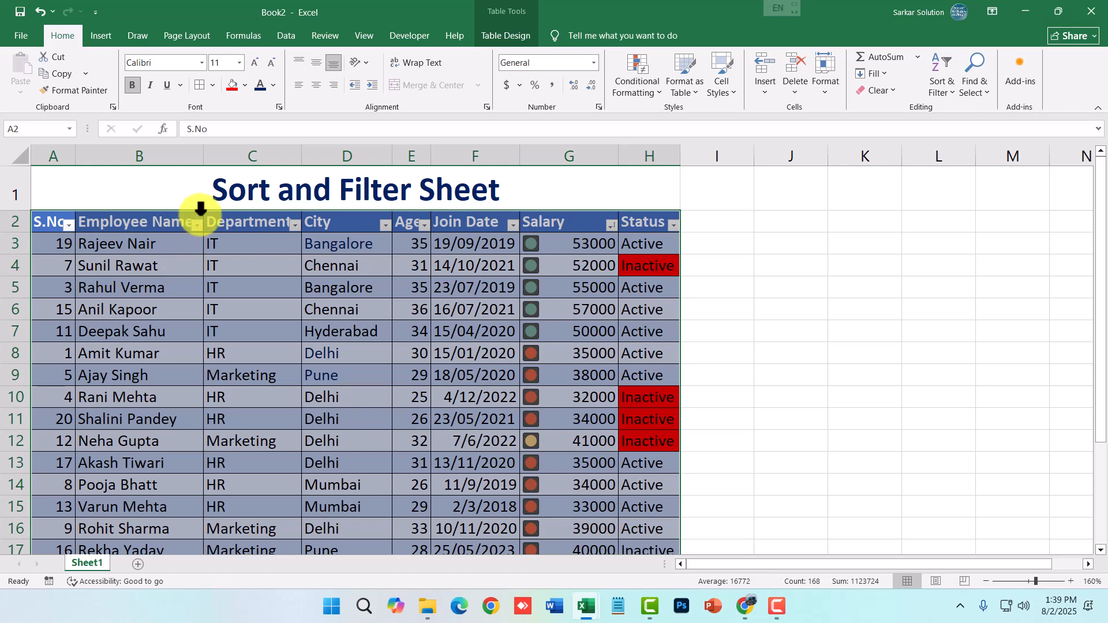
Review the Salary column's list of filter values and close it without applying a filter
{"action": "left_click", "coordinate": [611, 225]}
{"action": "scroll", "coordinate": [659, 444], "scroll_direction": "down", "scroll_amount": 3}
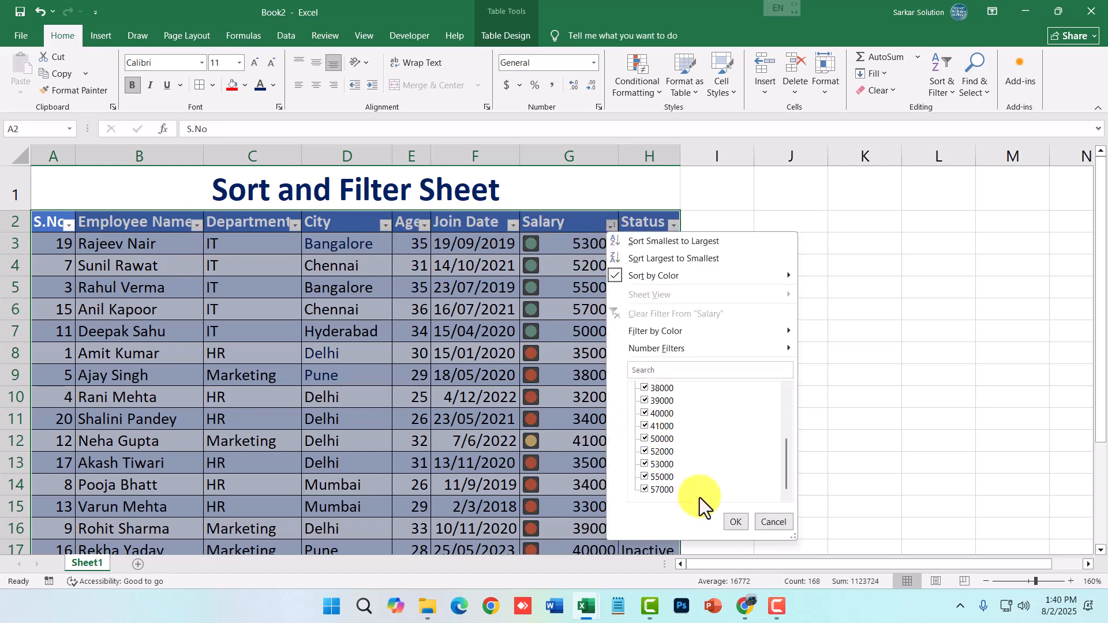
{"action": "scroll", "coordinate": [677, 418], "scroll_direction": "up", "scroll_amount": 3}
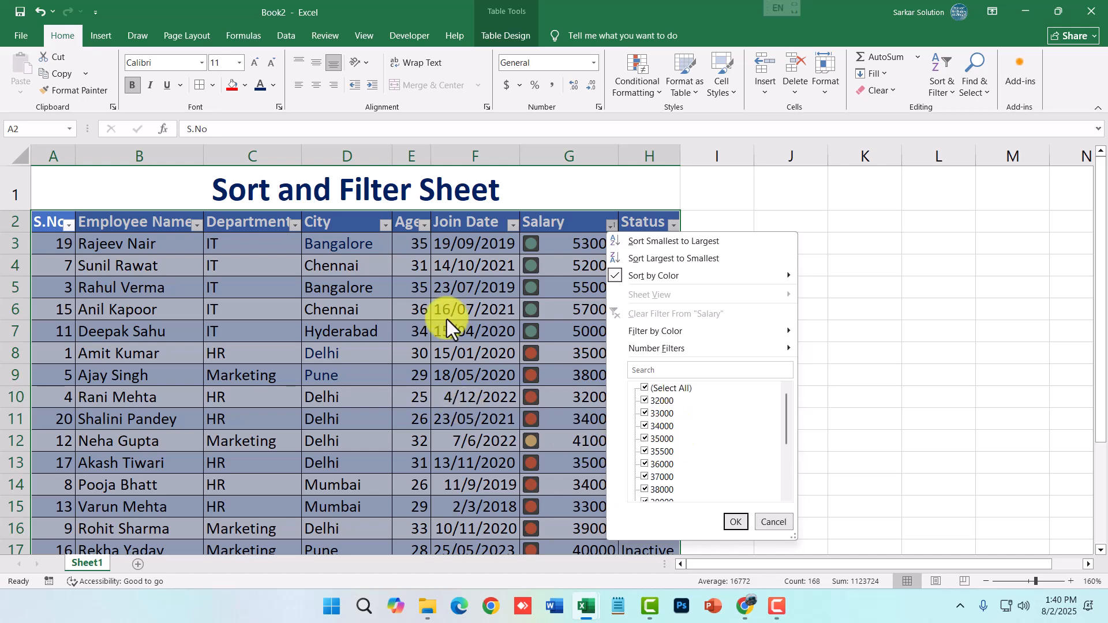
{"action": "left_click", "coordinate": [769, 517]}
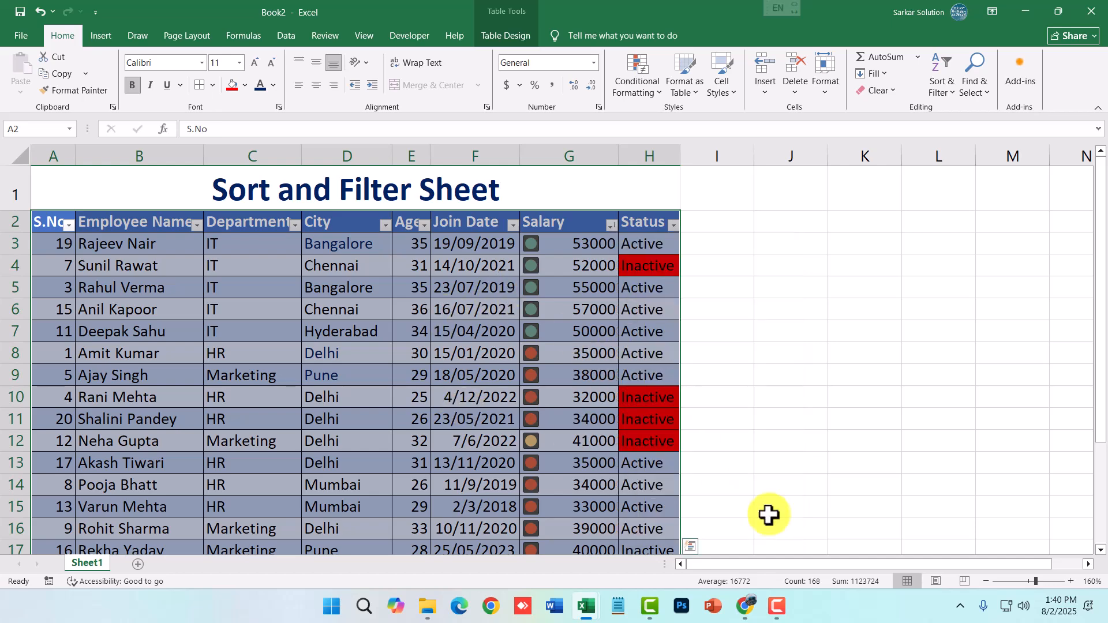
Filter the City column to show only the Delhi rows
{"action": "left_click", "coordinate": [385, 225]}
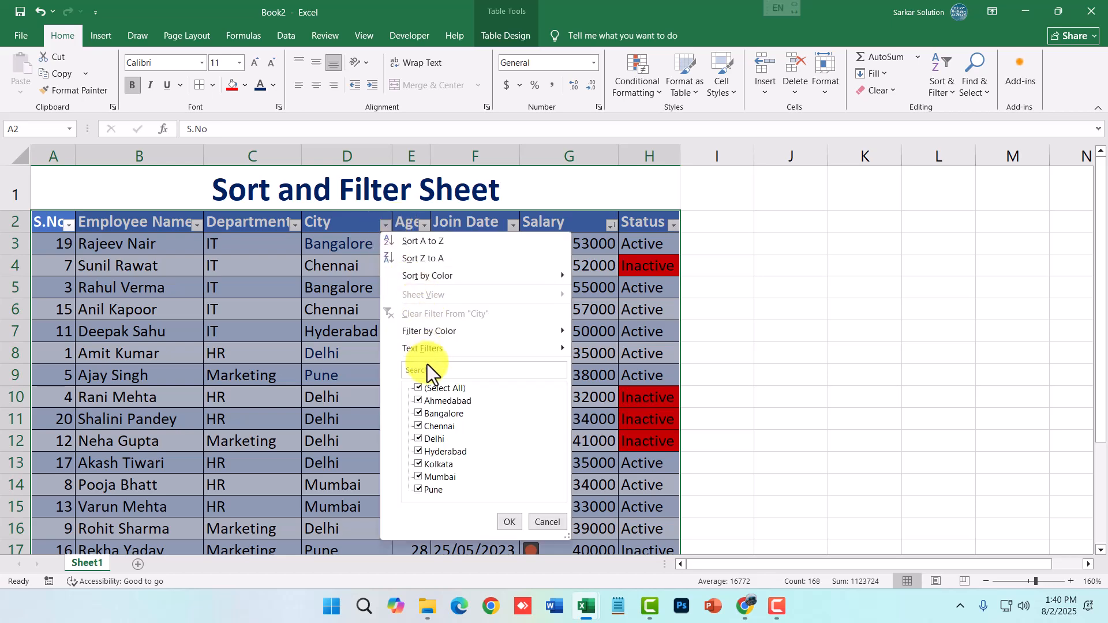
{"action": "left_click", "coordinate": [430, 389]}
{"action": "left_click", "coordinate": [419, 439]}
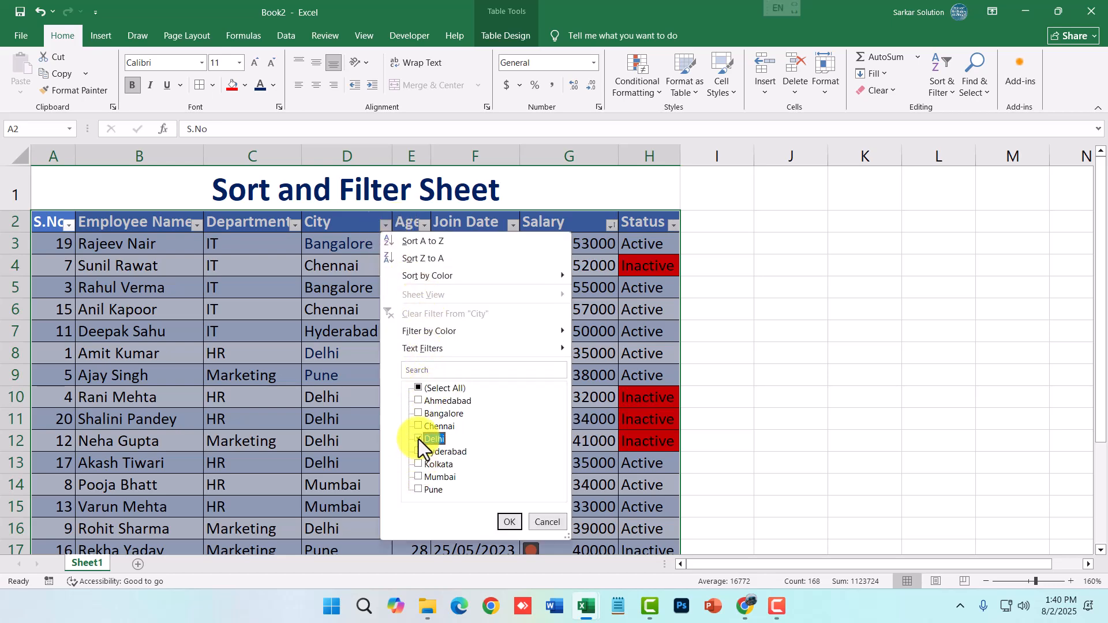
{"action": "left_click", "coordinate": [508, 521]}
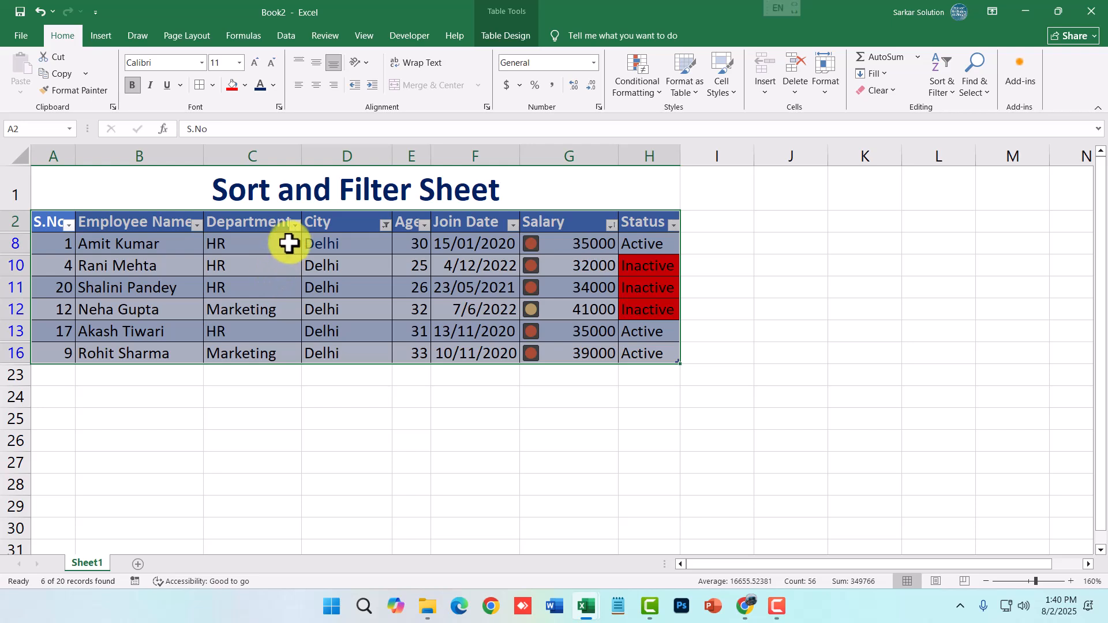
Narrow the Delhi rows further by filtering the Department column to HR only
{"action": "left_click", "coordinate": [294, 224]}
{"action": "left_click", "coordinate": [329, 388]}
{"action": "left_click", "coordinate": [328, 399]}
{"action": "left_click", "coordinate": [418, 522]}
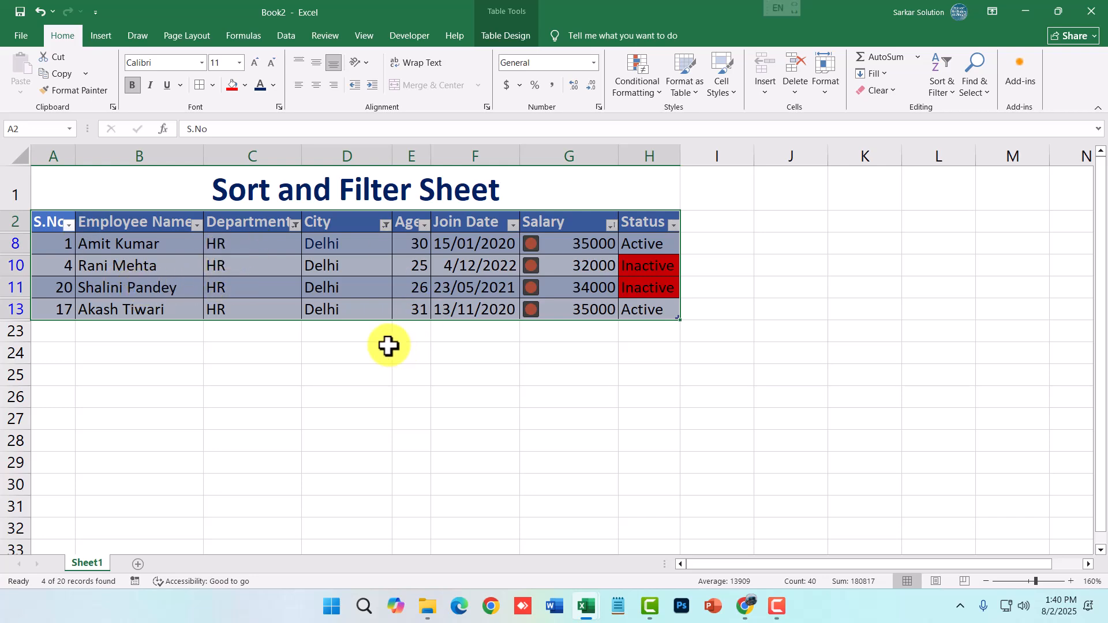
Remove the HR filter from the Department column and the Delhi filter from the City column
{"action": "left_click", "coordinate": [294, 224]}
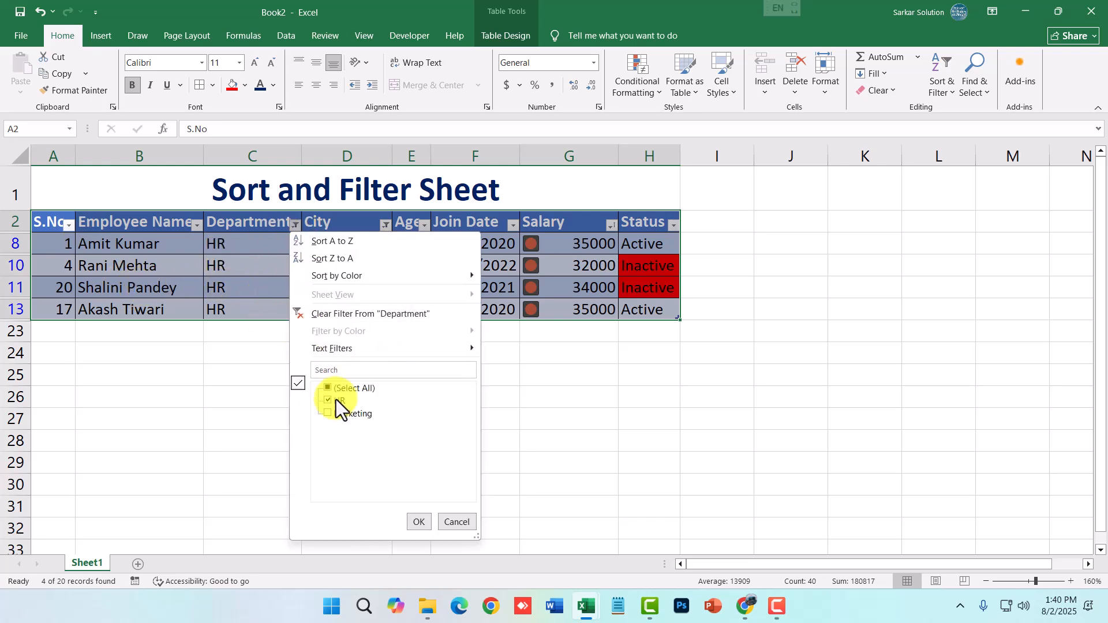
{"action": "left_click", "coordinate": [341, 315]}
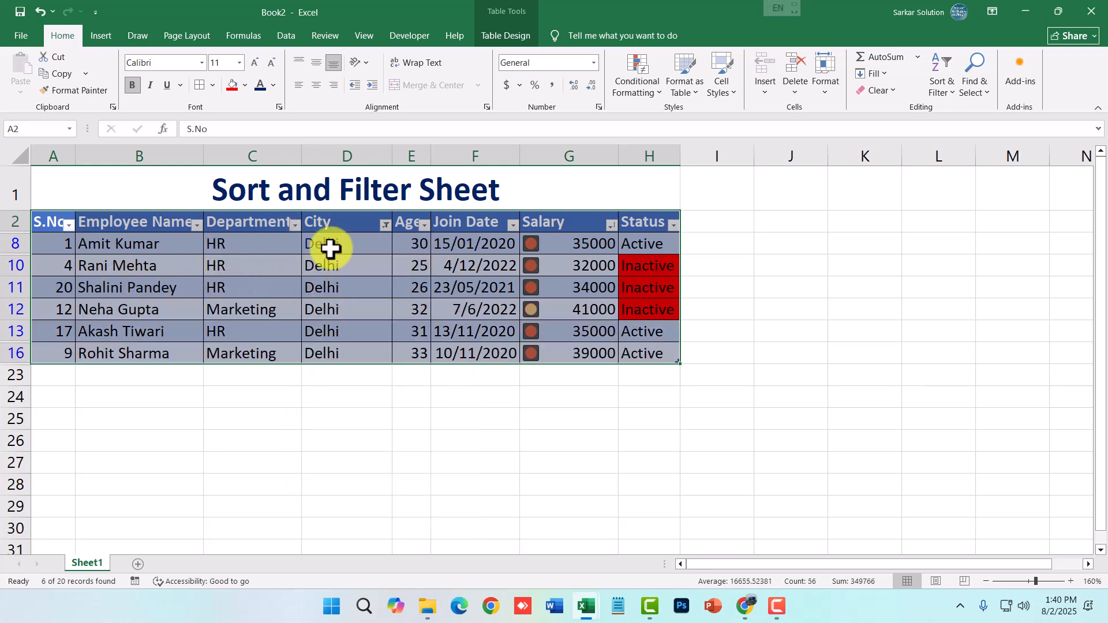
{"action": "left_click", "coordinate": [385, 225]}
{"action": "left_click", "coordinate": [424, 317]}
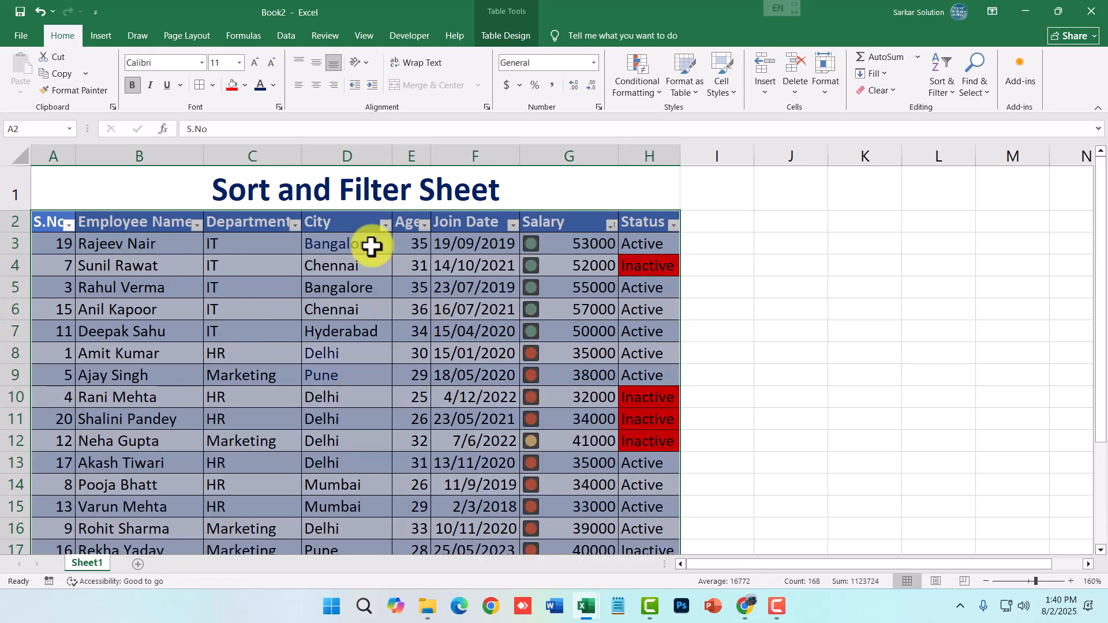
Try an Equals text filter on the City column with the value "Dehli"
{"action": "left_click", "coordinate": [386, 225]}
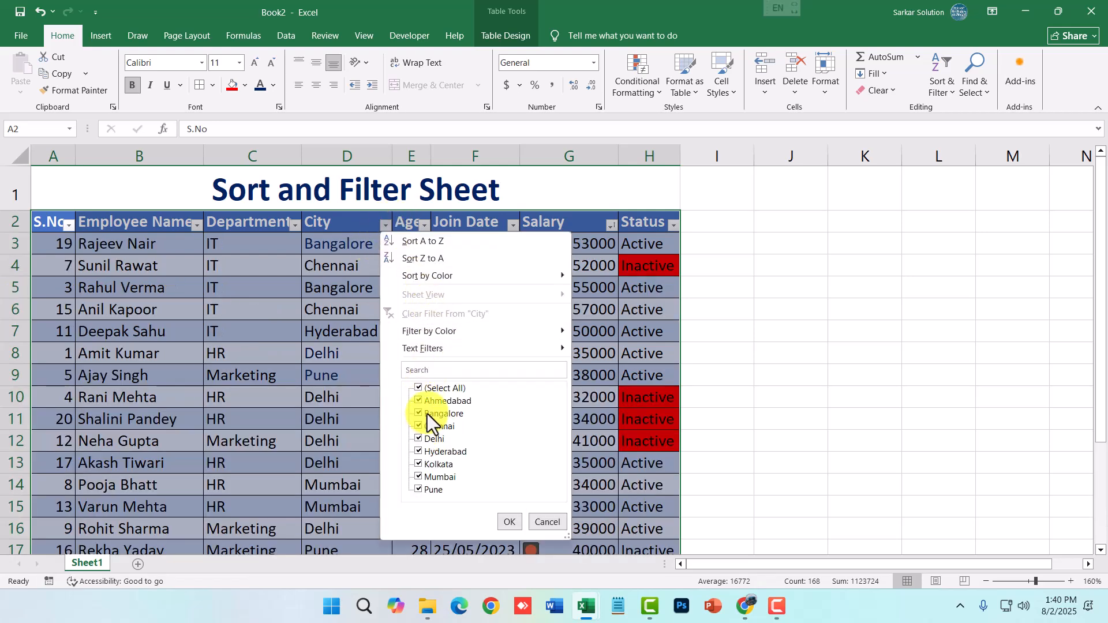
{"action": "mouse_move", "coordinate": [437, 345]}
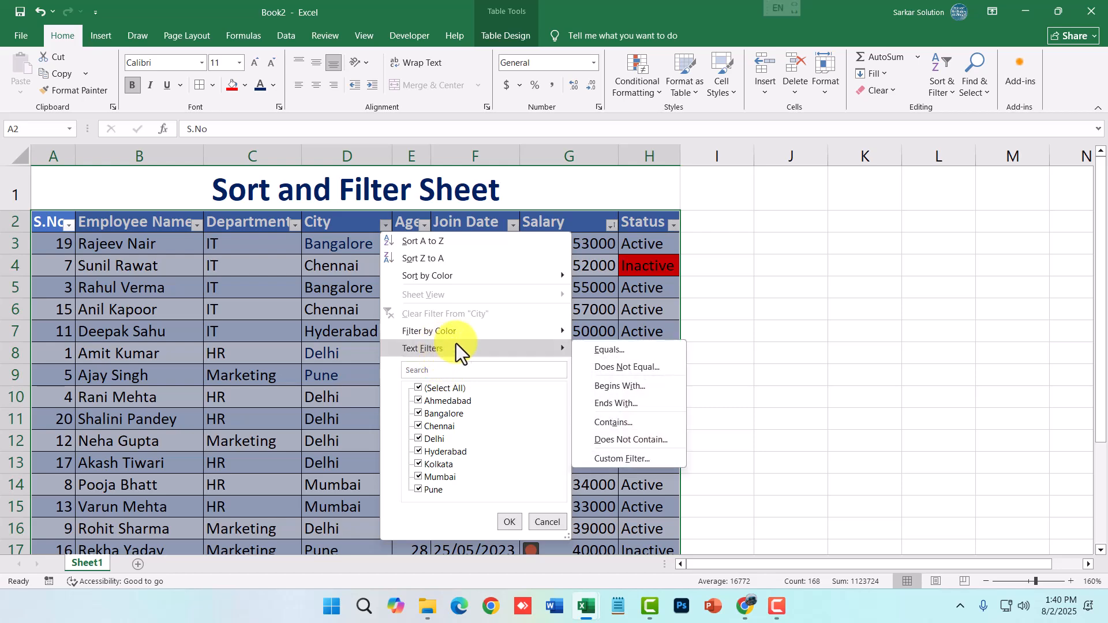
{"action": "left_click", "coordinate": [608, 353]}
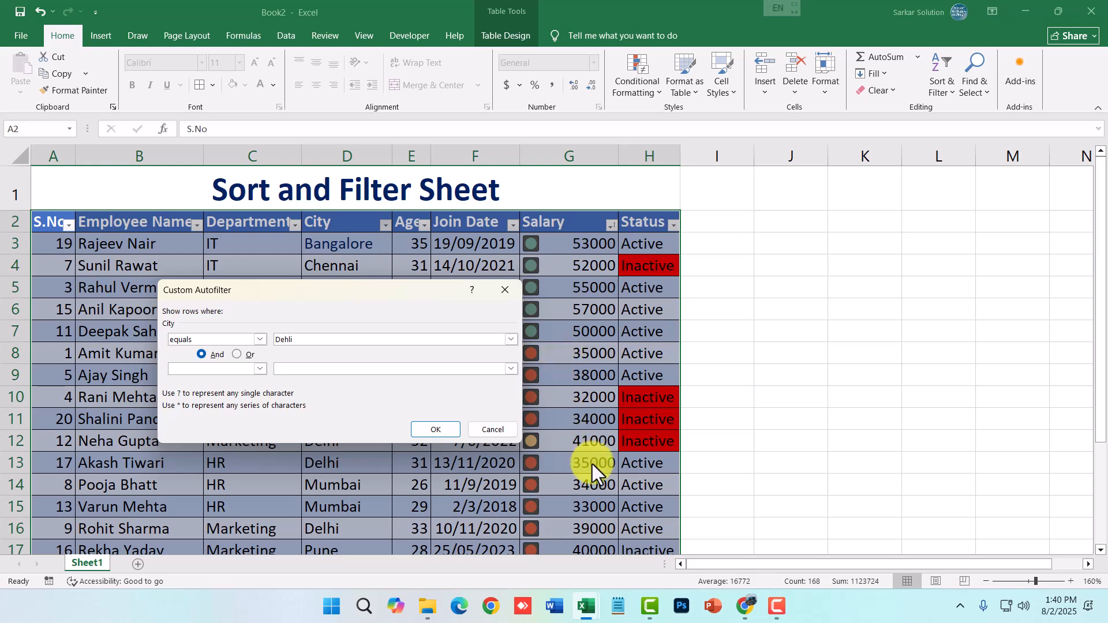
{"action": "left_click", "coordinate": [446, 430]}
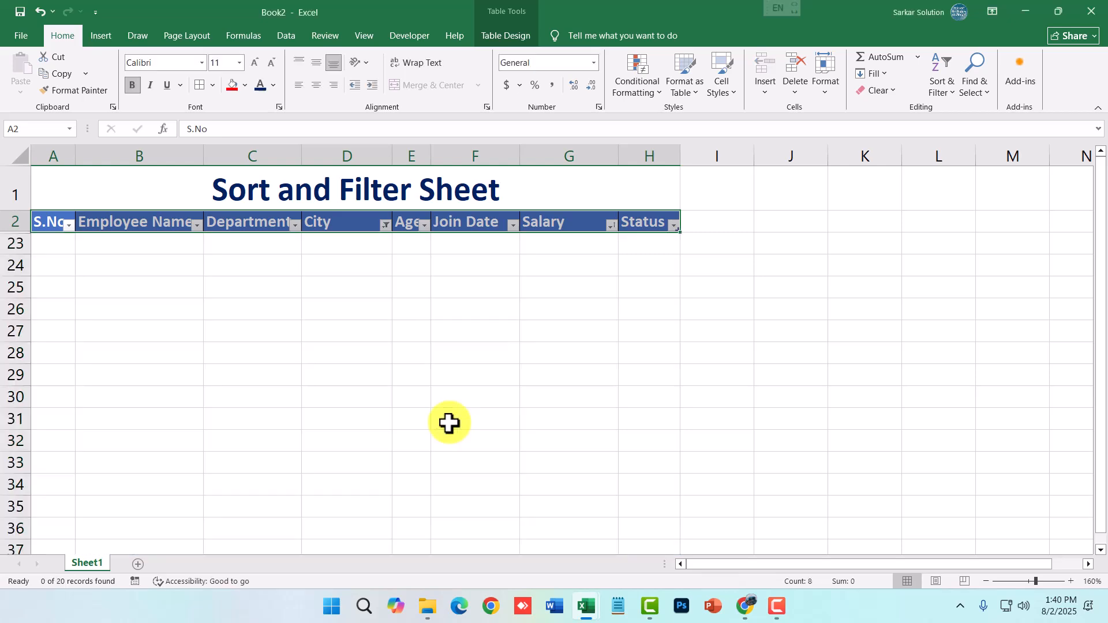
Correct the City column's Equals text filter value to "Delhi" and apply it
{"action": "left_click", "coordinate": [385, 224]}
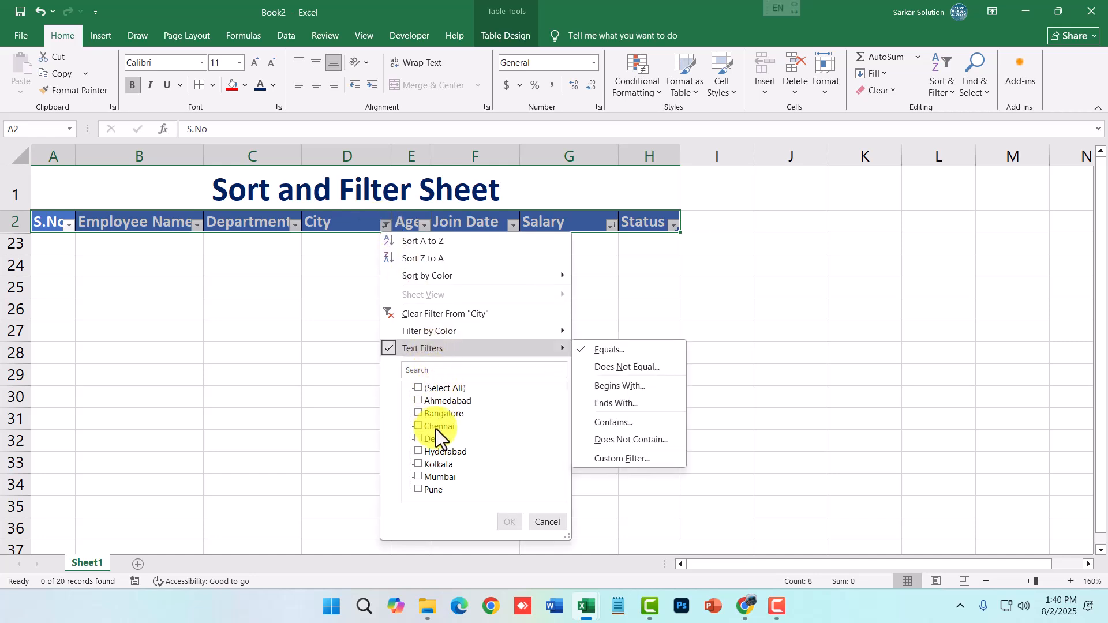
{"action": "left_click", "coordinate": [576, 353]}
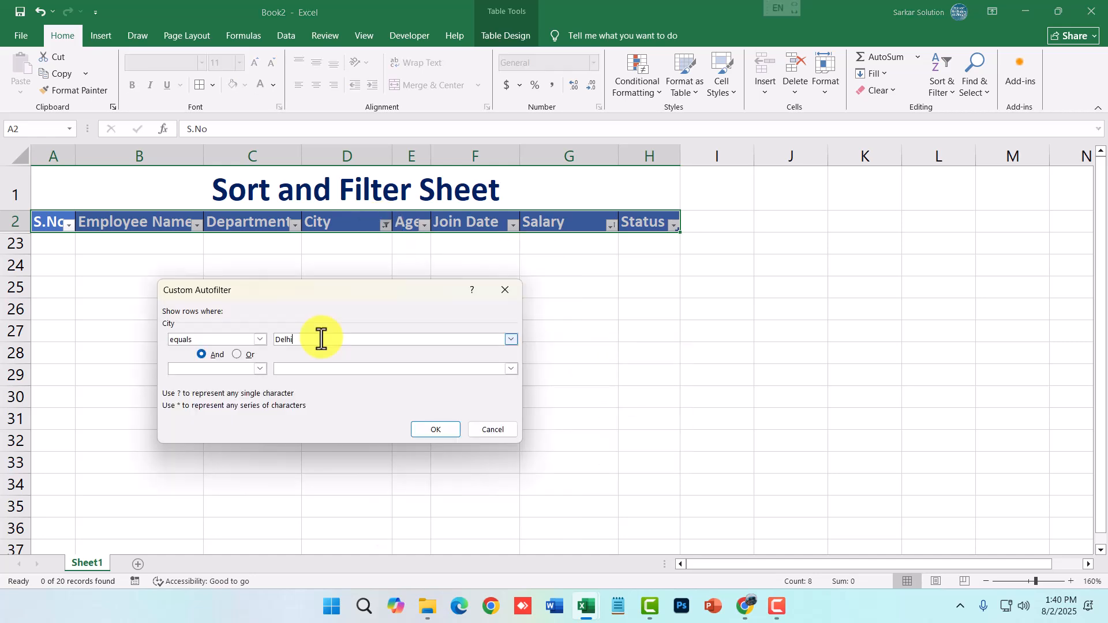
{"action": "left_click", "coordinate": [423, 429]}
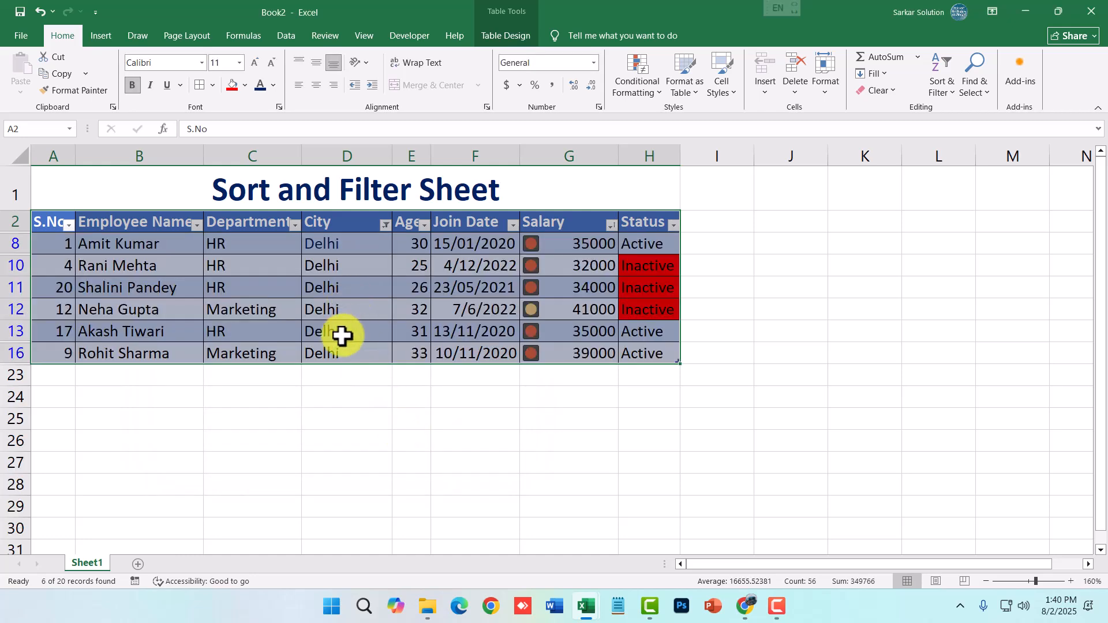
Clear the text filter from the City column
{"action": "left_click", "coordinate": [385, 225]}
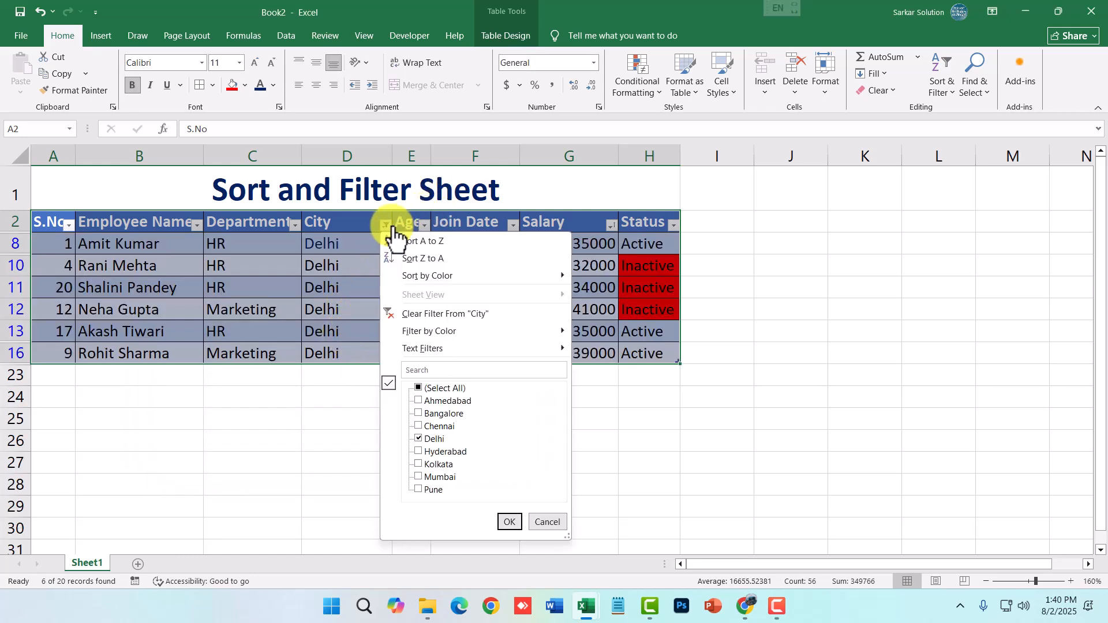
{"action": "left_click", "coordinate": [420, 391]}
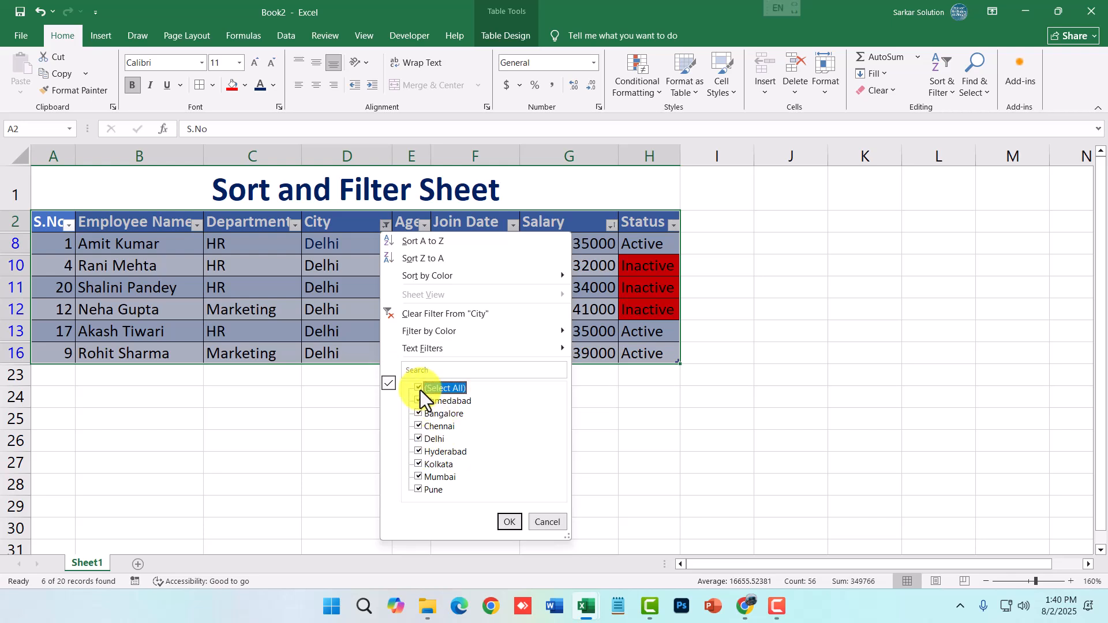
{"action": "left_click", "coordinate": [424, 314]}
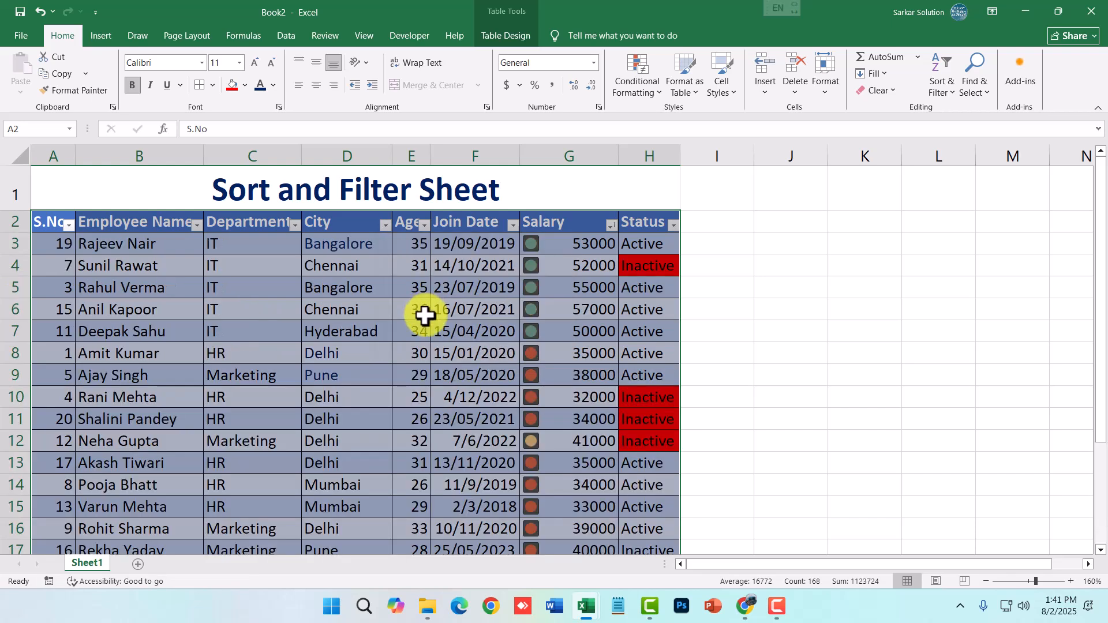
Examine the Filter by Color options of the City and Salary columns and close them without filtering
{"action": "left_click", "coordinate": [385, 225]}
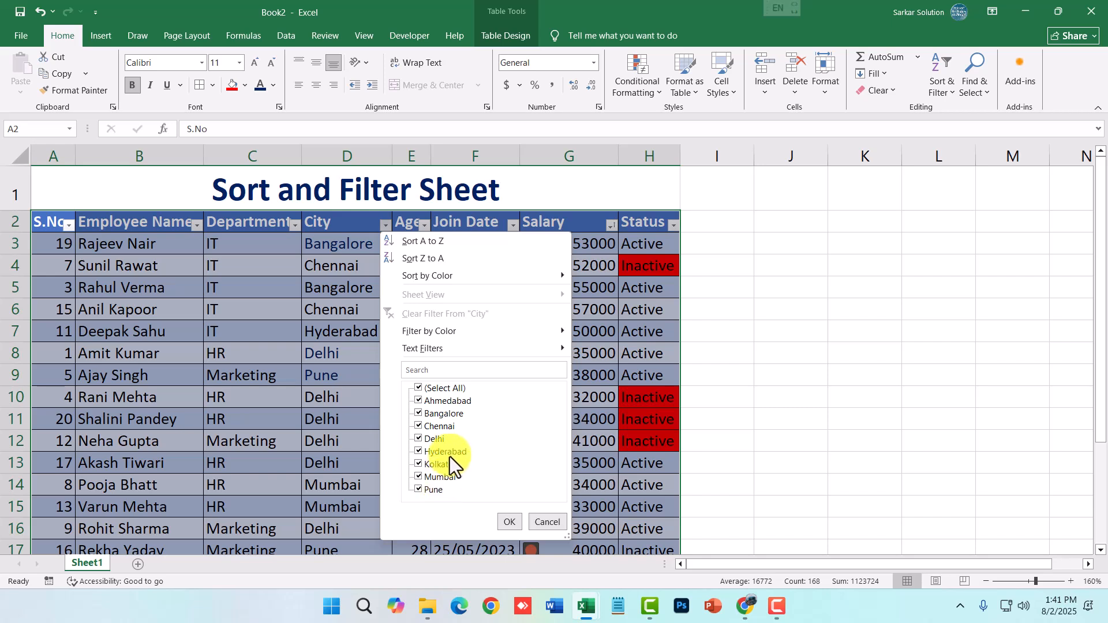
{"action": "mouse_move", "coordinate": [493, 331]}
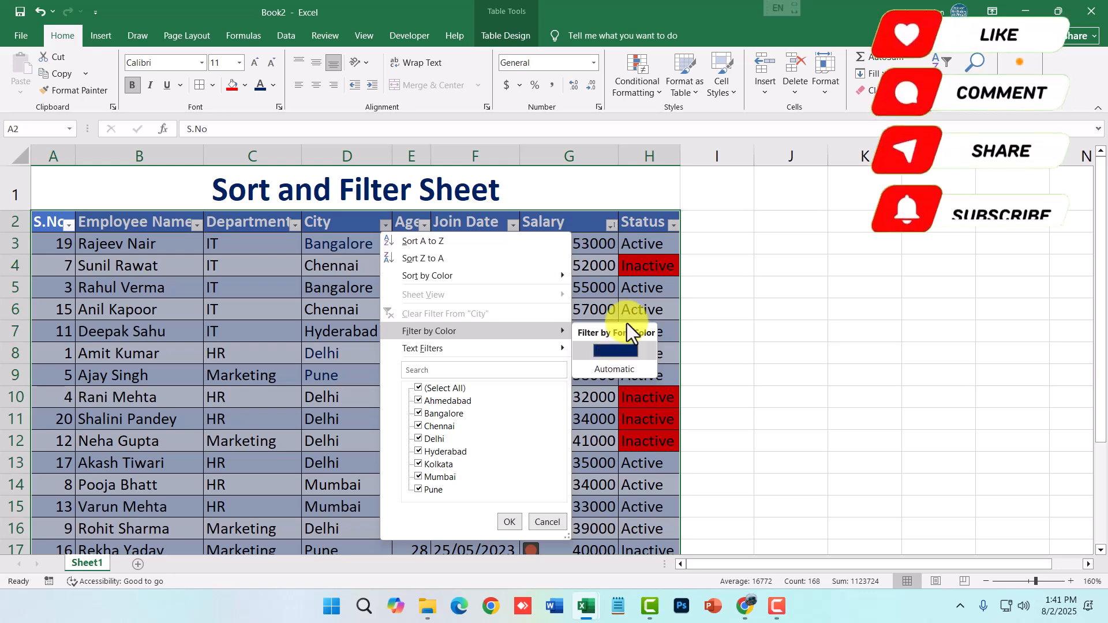
{"action": "key", "text": "Escape"}
{"action": "left_click", "coordinate": [571, 222]}
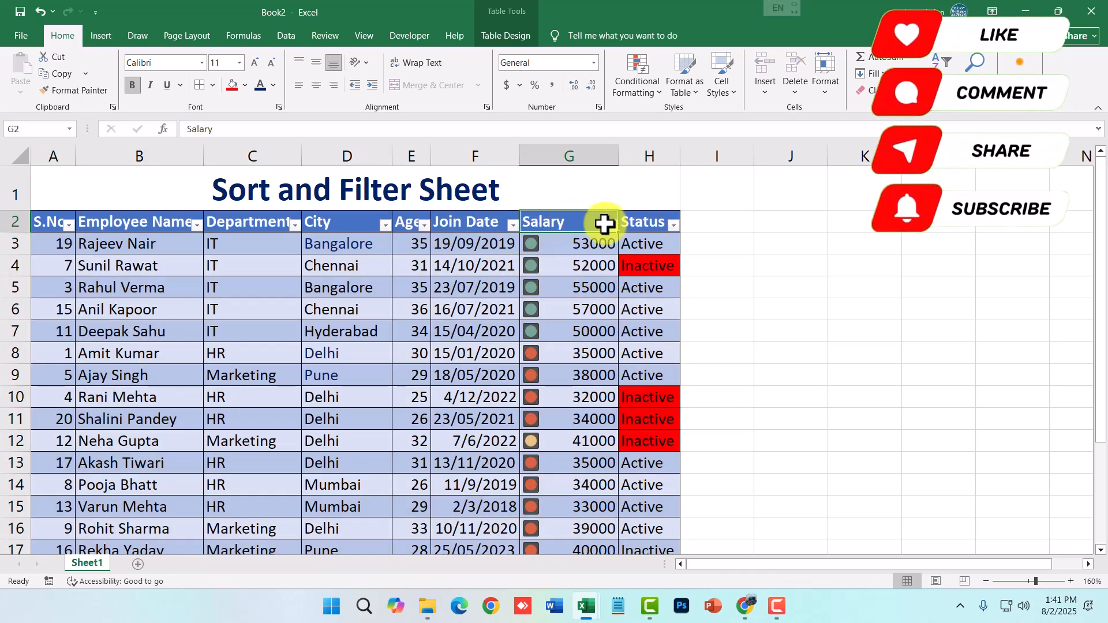
{"action": "left_click", "coordinate": [611, 226]}
{"action": "mouse_move", "coordinate": [713, 334]}
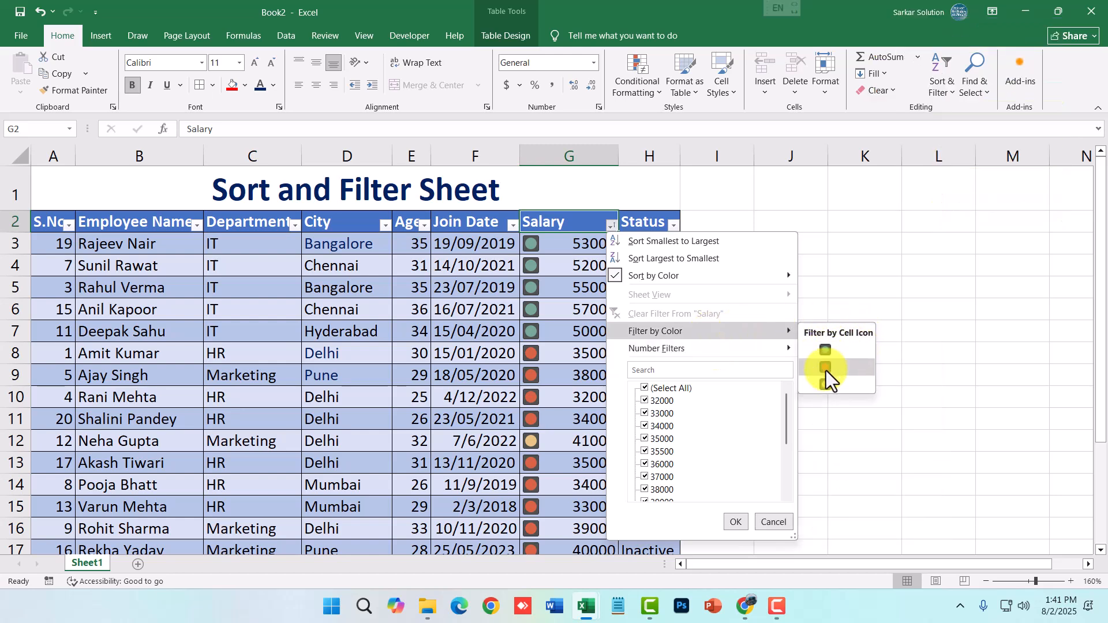
{"action": "left_click", "coordinate": [527, 328]}
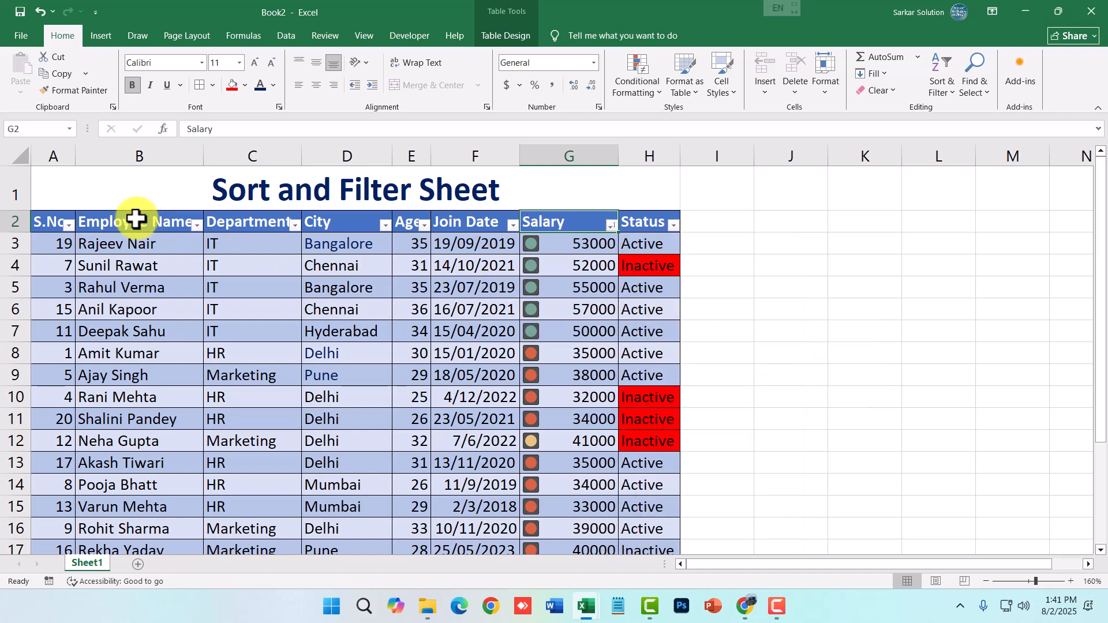
{"action": "left_click_drag", "start_coordinate": [52, 225], "coordinate": [628, 507]}
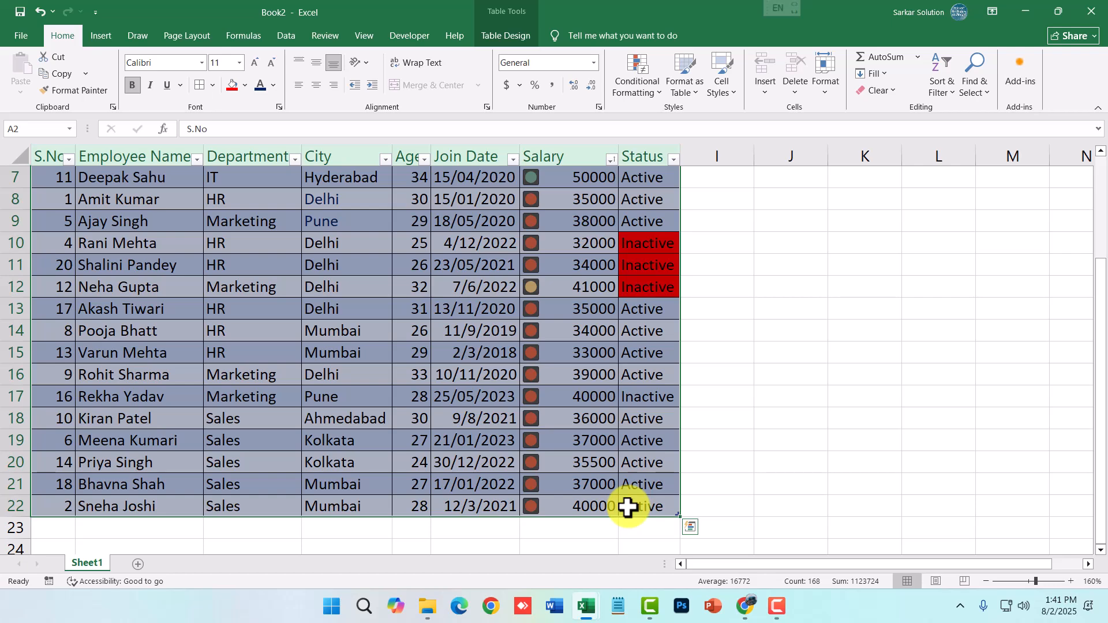
{"action": "scroll", "coordinate": [536, 430], "scroll_direction": "up", "scroll_amount": 2}
{"action": "left_click", "coordinate": [412, 331]}
{"action": "left_click", "coordinate": [293, 193]}
{"action": "left_click_drag", "start_coordinate": [292, 192], "coordinate": [478, 471]}
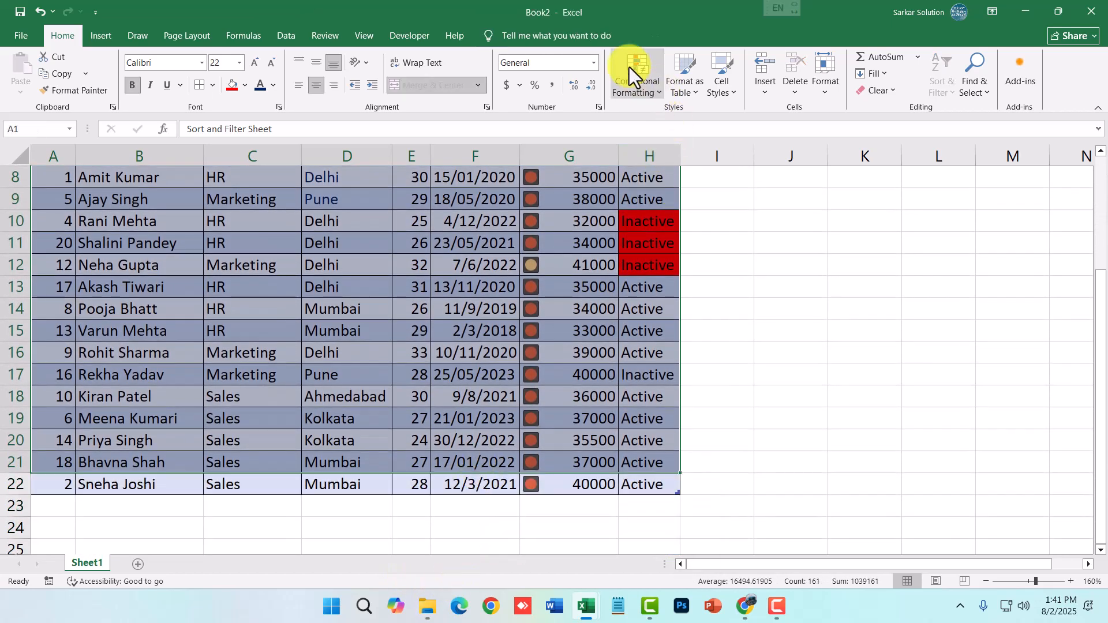
{"action": "left_click", "coordinate": [759, 392]}
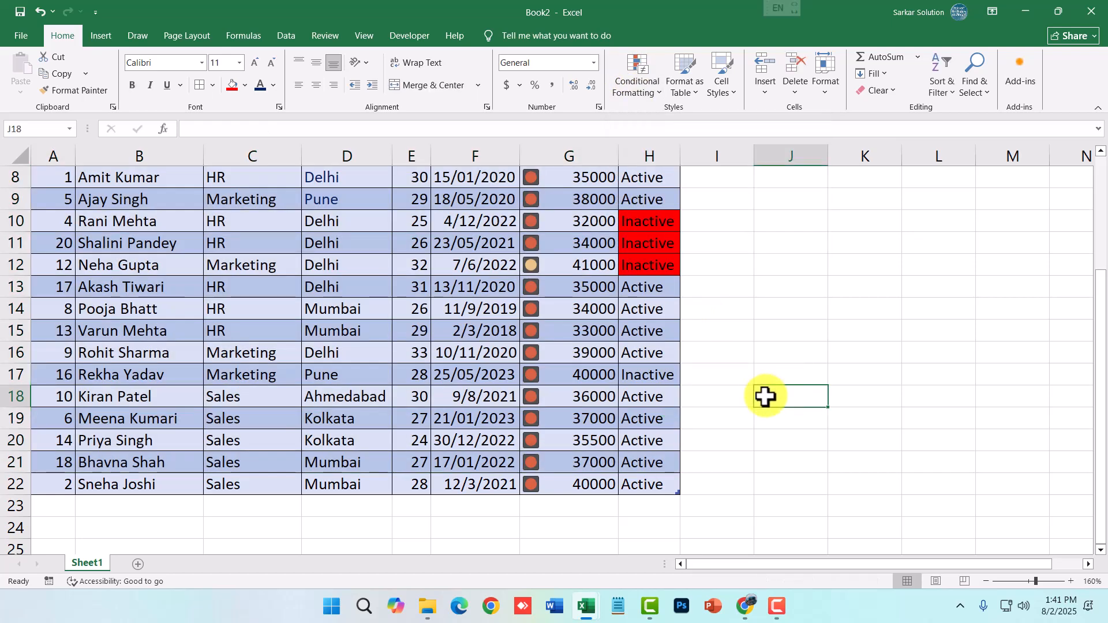
Switch to the Practice Sheet workbook in Excel
{"action": "key", "text": "alt+Tab"}
{"action": "key", "text": "alt+Tab"}
{"action": "key", "text": "alt+Tab"}
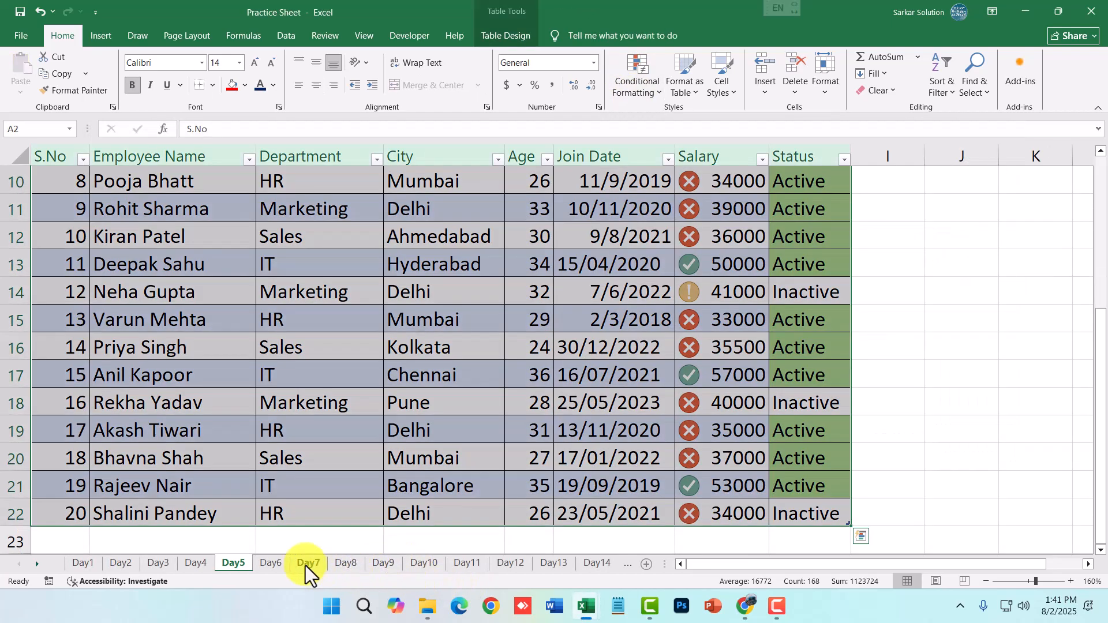
Paste the Day6 student table into the blank Book3 workbook as formulas without formatting, and autofit the Student Name column
{"action": "left_click", "coordinate": [272, 562]}
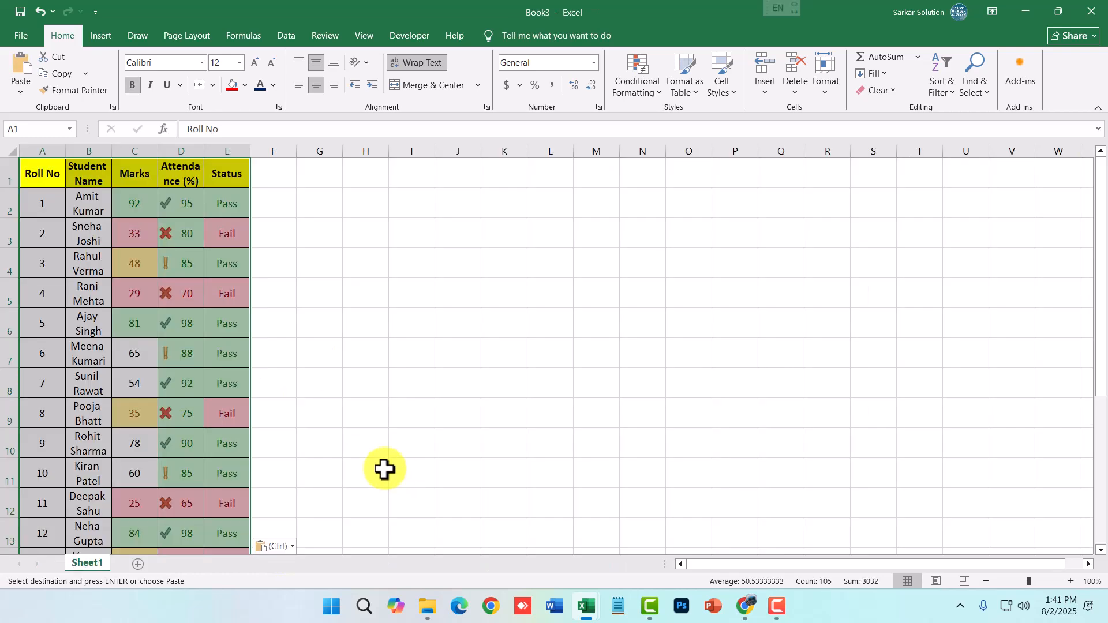
{"action": "key", "text": "ctrl+z"}
{"action": "left_click", "coordinate": [25, 85]}
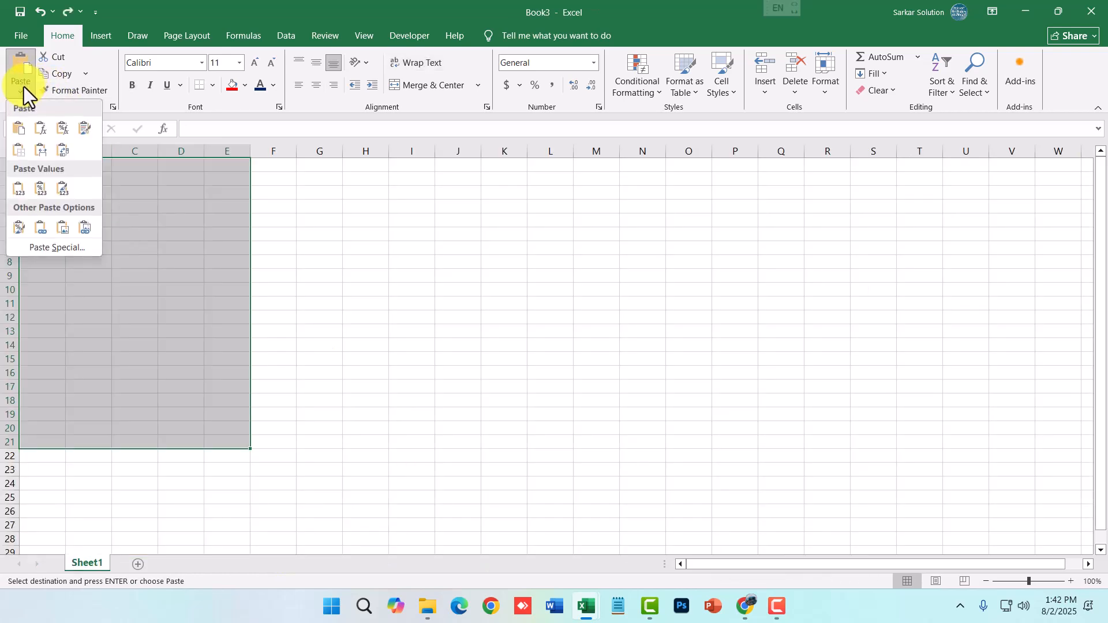
{"action": "left_click", "coordinate": [41, 130]}
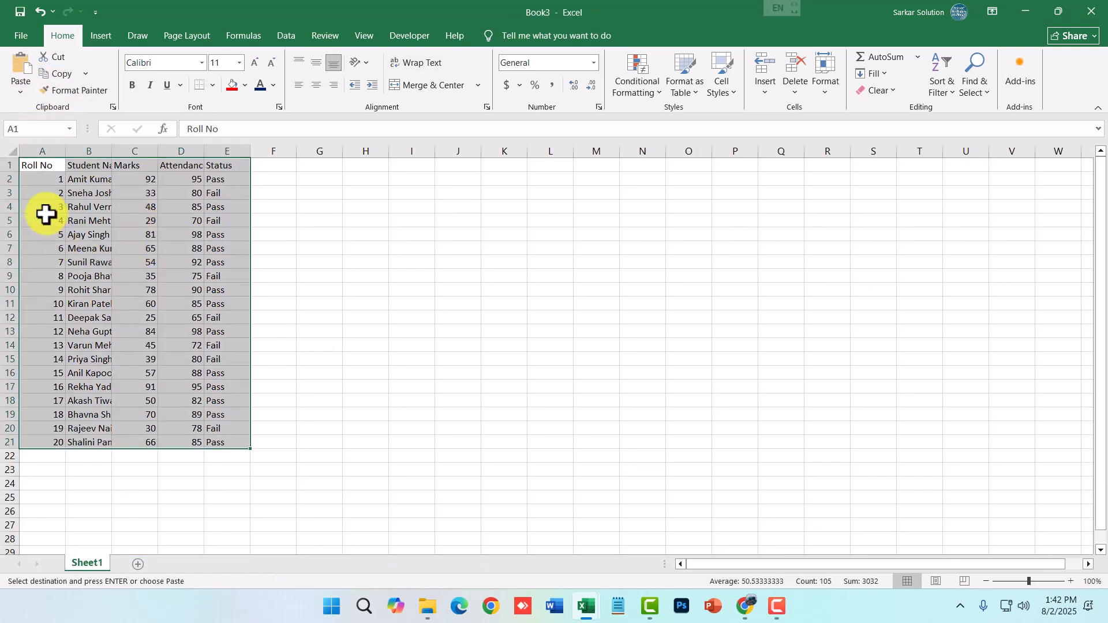
{"action": "scroll", "coordinate": [154, 250], "scroll_direction": "up", "scroll_amount": 6, "text": "ctrl"}
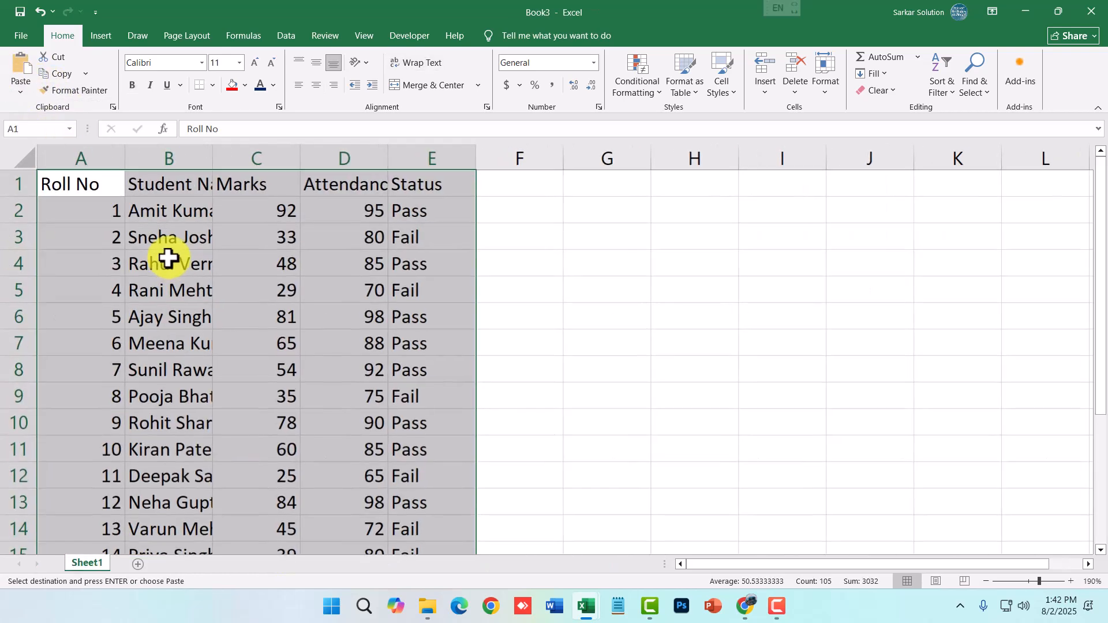
{"action": "double_click", "coordinate": [213, 158]}
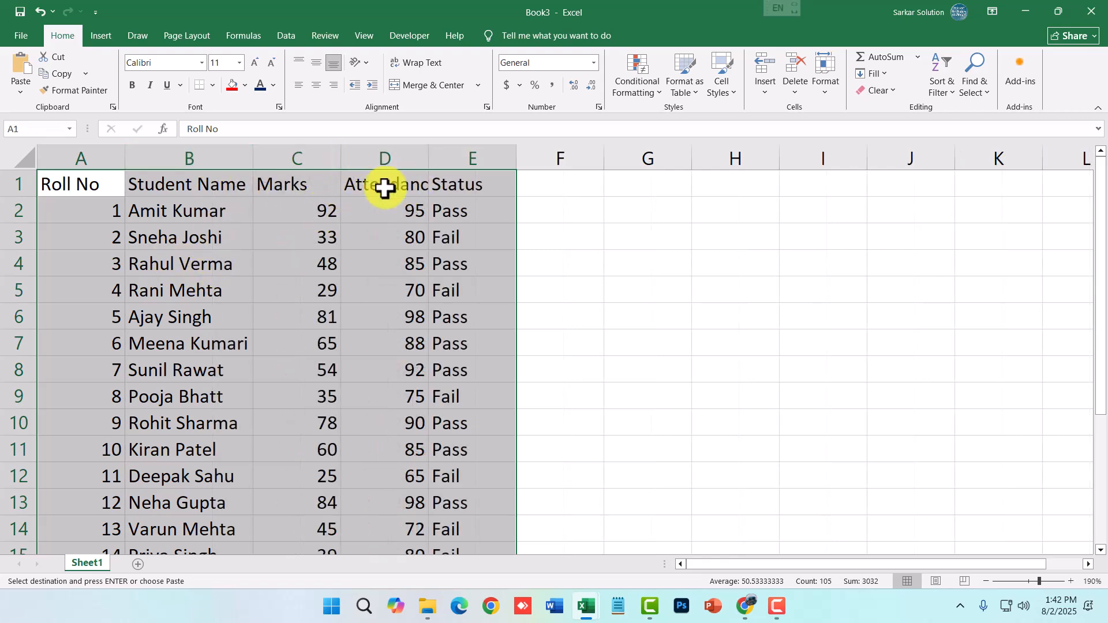
Insert a row above the table headers, merge and center A1:E1, and enter the title "Student Marksheet"
{"action": "right_click", "coordinate": [9, 184]}
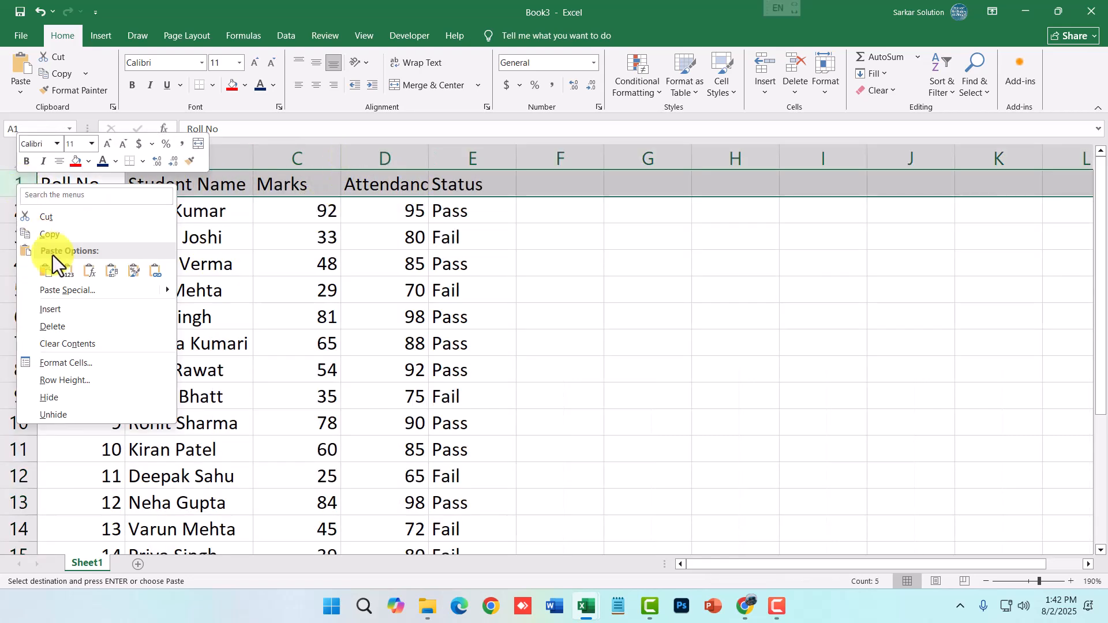
{"action": "left_click", "coordinate": [68, 307]}
{"action": "left_click_drag", "start_coordinate": [49, 184], "coordinate": [475, 179]}
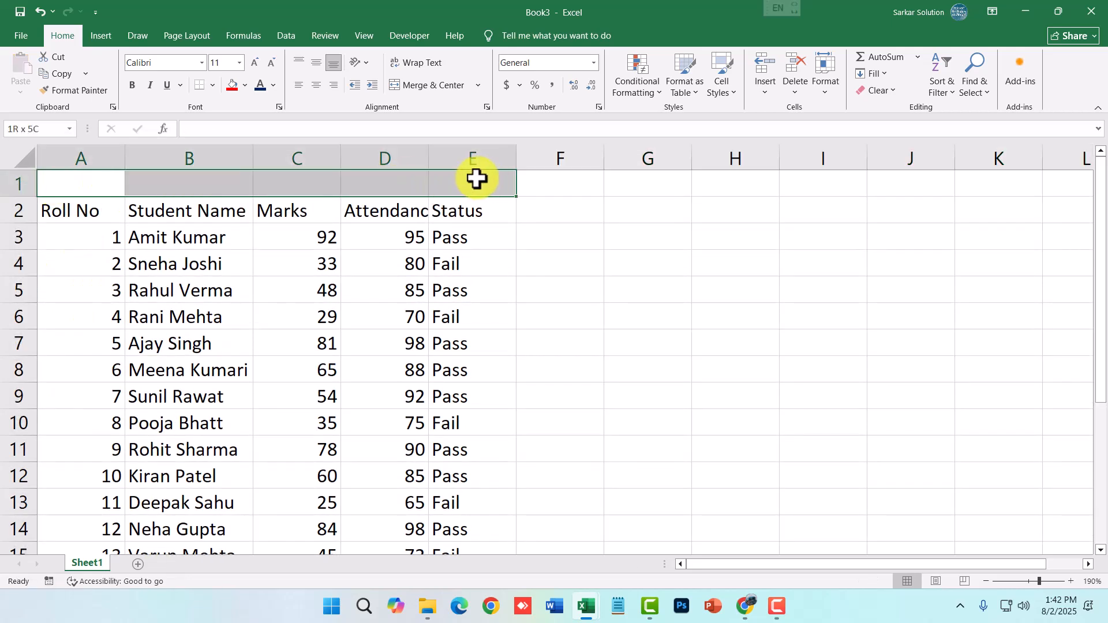
{"action": "left_click", "coordinate": [434, 86]}
{"action": "type", "text": "Student Marksheet"}
{"action": "key", "text": "Return"}
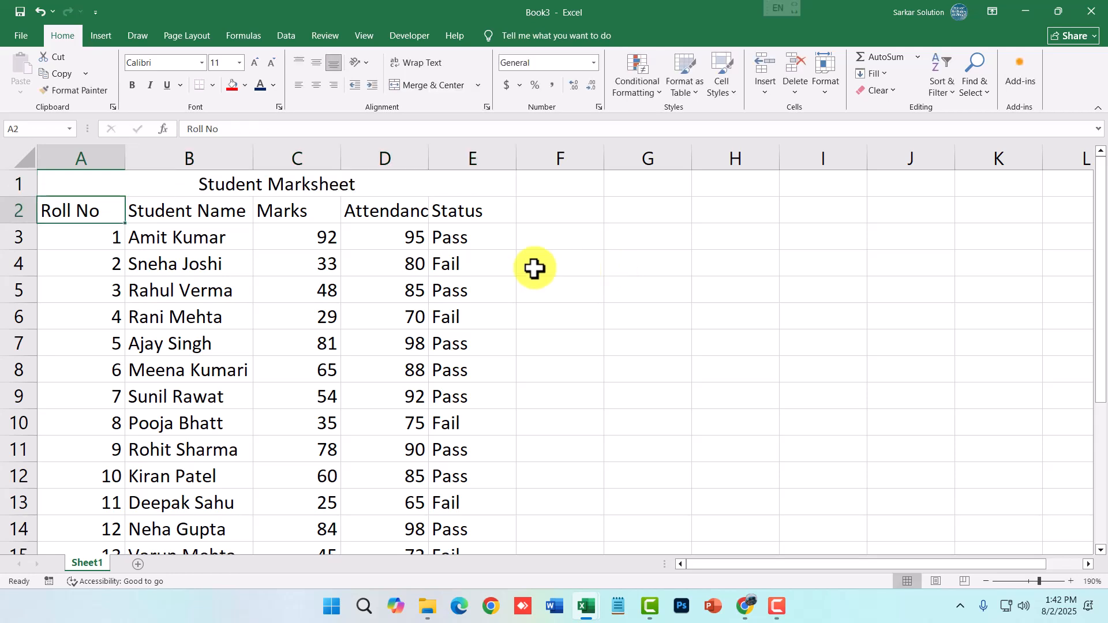
Make the "Student Marksheet" title bold and enlarge its font by several sizes
{"action": "left_click", "coordinate": [366, 189]}
{"action": "left_click", "coordinate": [137, 87]}
{"action": "left_click", "coordinate": [230, 63]}
{"action": "left_click", "coordinate": [252, 69]}
{"action": "left_click", "coordinate": [256, 68]}
{"action": "left_click", "coordinate": [256, 68]}
{"action": "left_click", "coordinate": [257, 68]}
{"action": "left_click_drag", "start_coordinate": [92, 230], "coordinate": [467, 334]}
{"action": "left_click", "coordinate": [462, 364]}
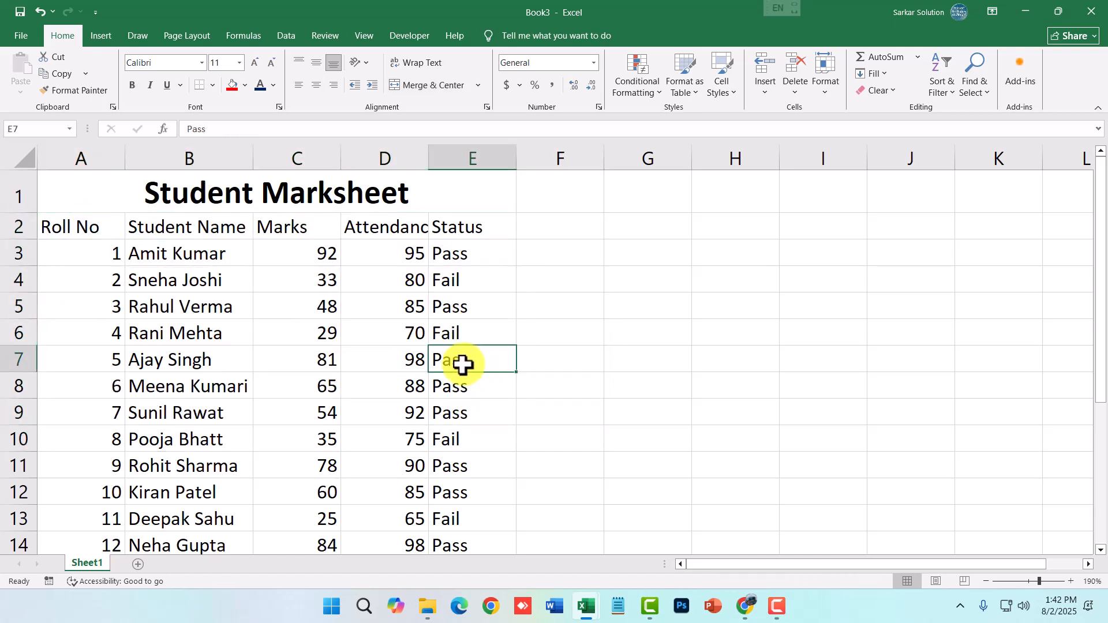
Autofit the Attendance (%) column and format the header row A2:E2 in bold with a light gold fill
{"action": "double_click", "coordinate": [429, 149]}
{"action": "left_click", "coordinate": [70, 226]}
{"action": "left_click_drag", "start_coordinate": [70, 226], "coordinate": [506, 225]}
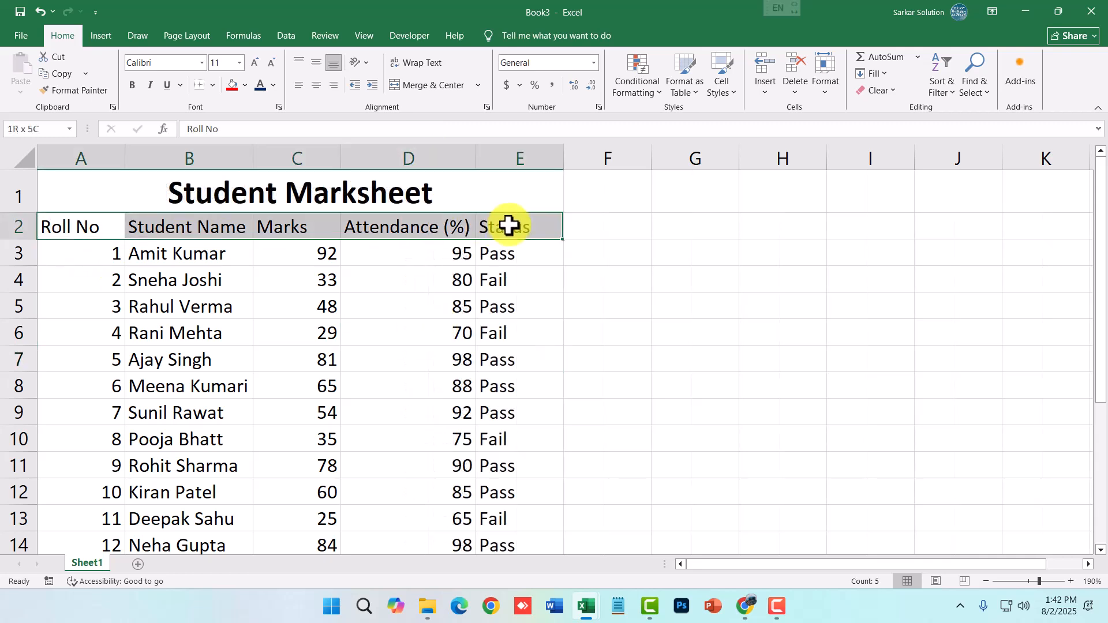
{"action": "key", "text": "ctrl+b"}
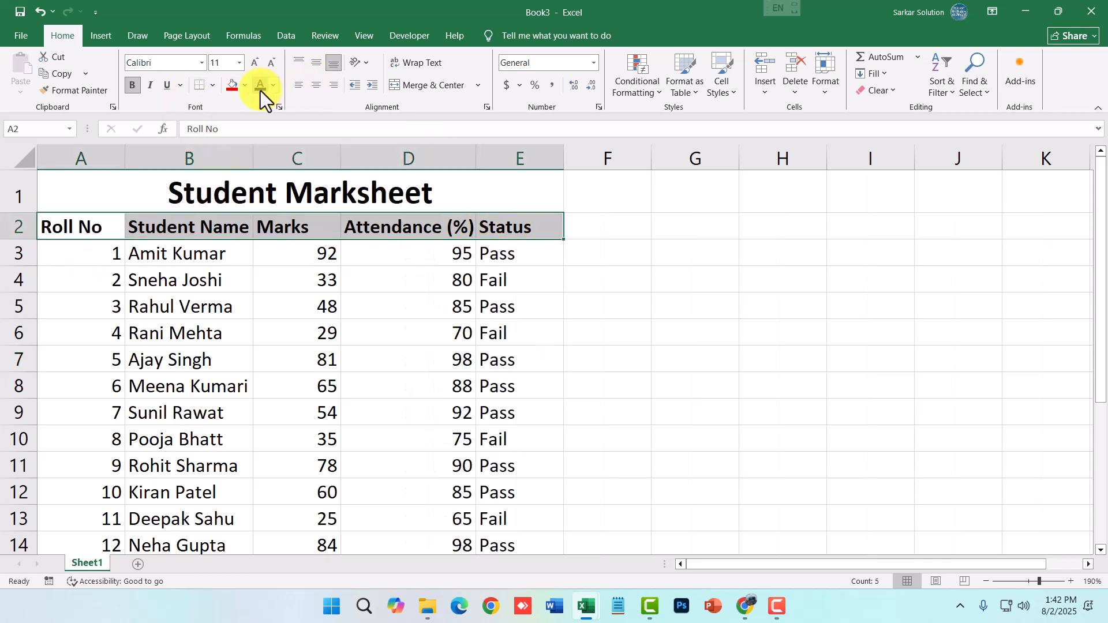
{"action": "left_click", "coordinate": [244, 85]}
{"action": "left_click", "coordinate": [371, 174]}
{"action": "left_click", "coordinate": [462, 358]}
{"action": "left_click", "coordinate": [101, 247]}
{"action": "left_click", "coordinate": [434, 311]}
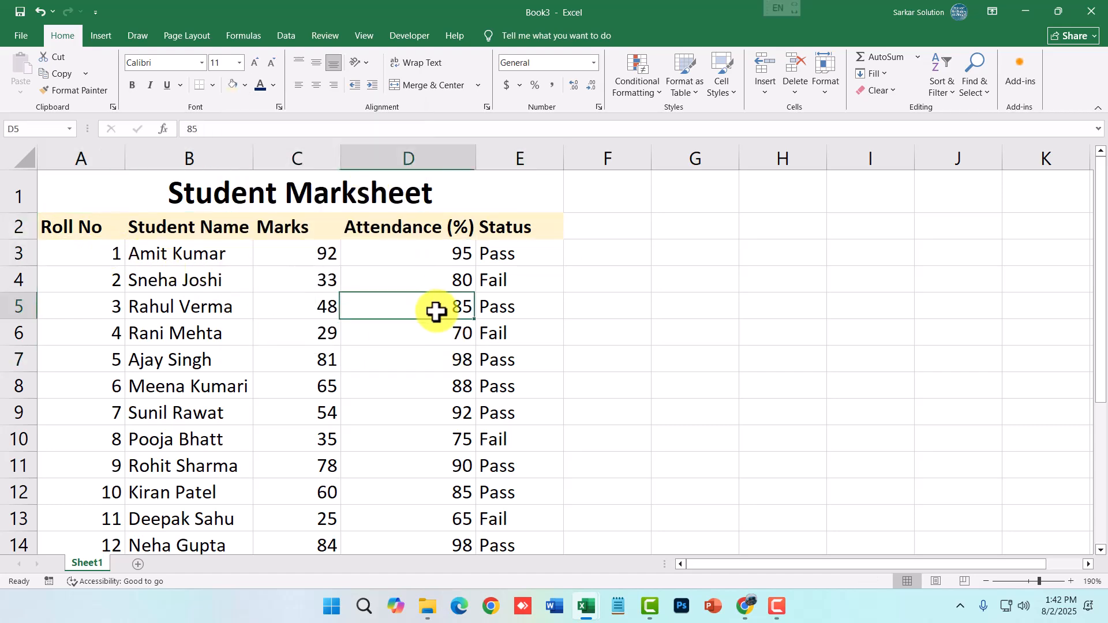
Examine the values in the Marks column across all the student rows
{"action": "scroll", "coordinate": [434, 311], "scroll_direction": "down", "scroll_amount": 6}
{"action": "scroll", "coordinate": [373, 324], "scroll_direction": "up", "scroll_amount": 5}
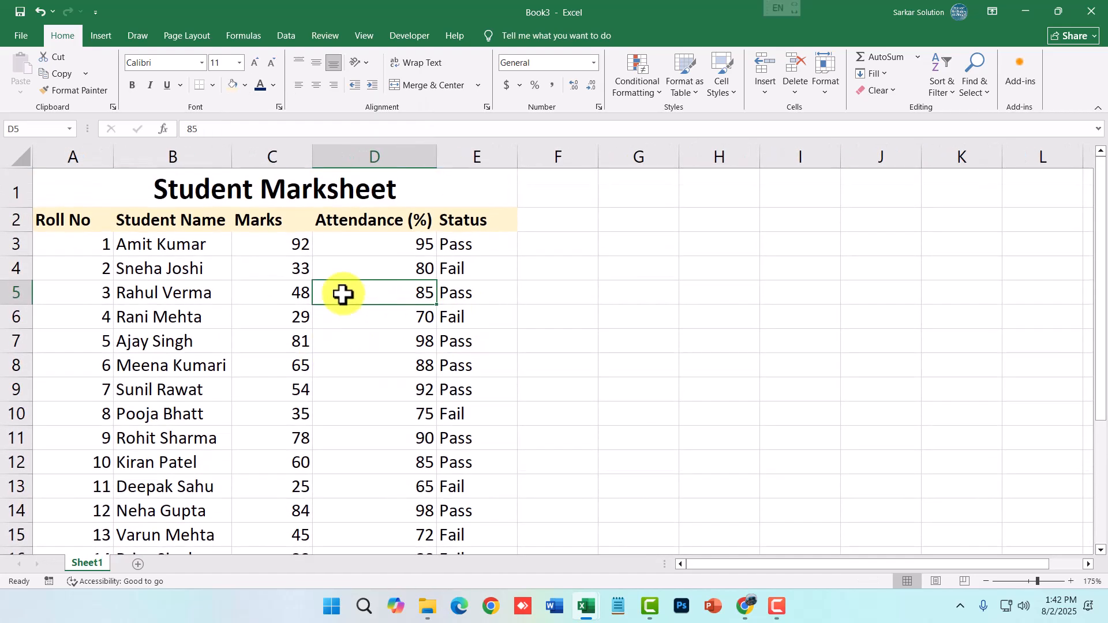
{"action": "scroll", "coordinate": [289, 295], "scroll_direction": "down", "scroll_amount": 5}
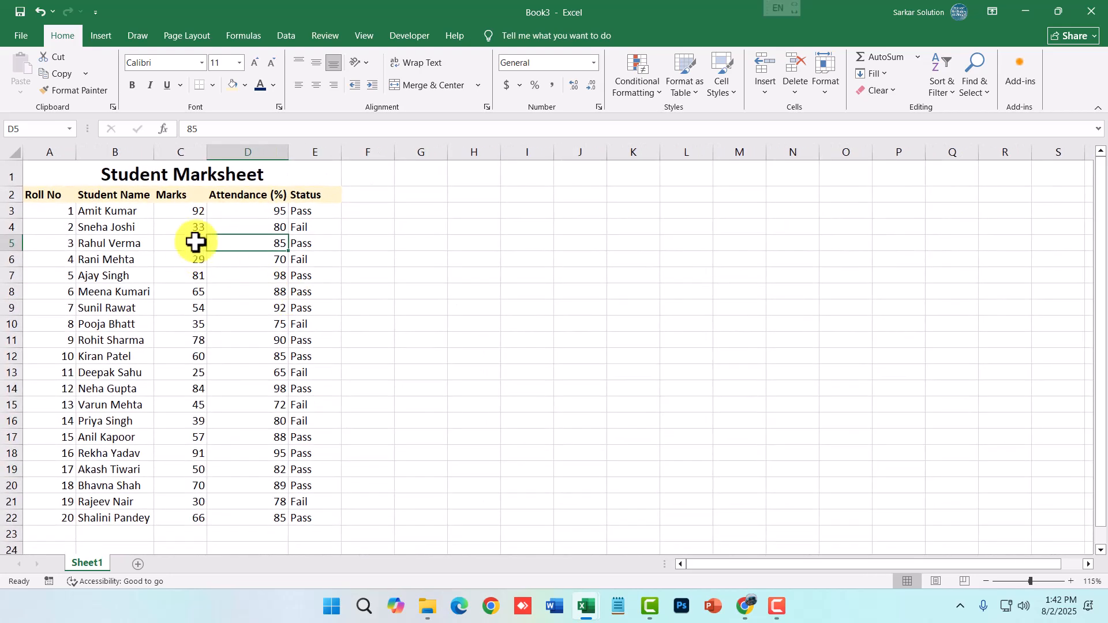
{"action": "left_click_drag", "start_coordinate": [192, 211], "coordinate": [198, 518]}
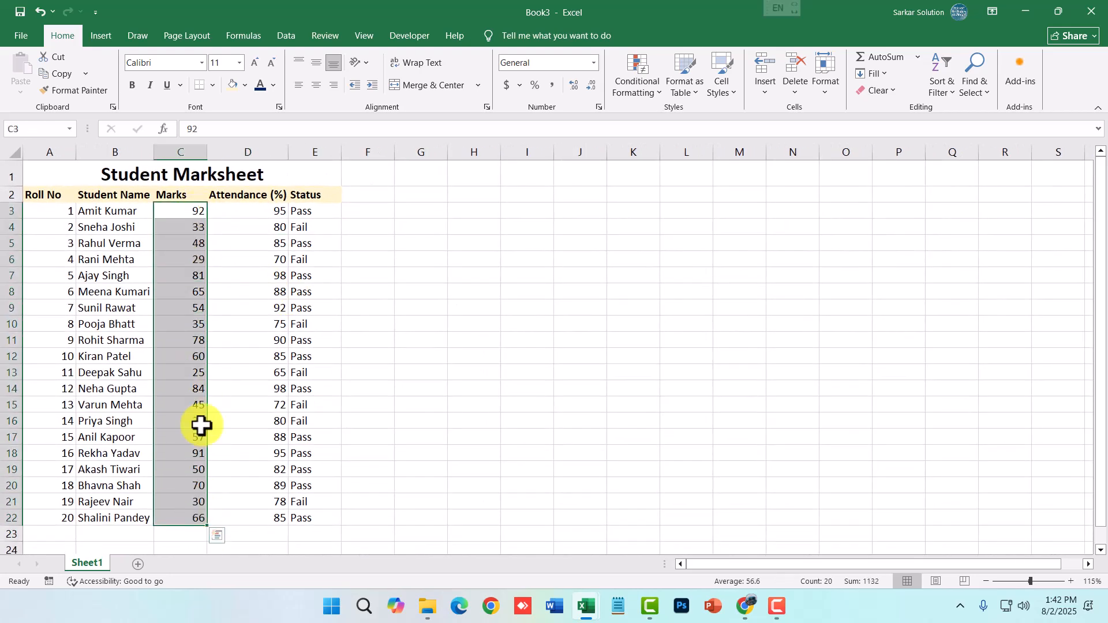
{"action": "left_click", "coordinate": [193, 324]}
{"action": "left_click_drag", "start_coordinate": [183, 198], "coordinate": [194, 516]}
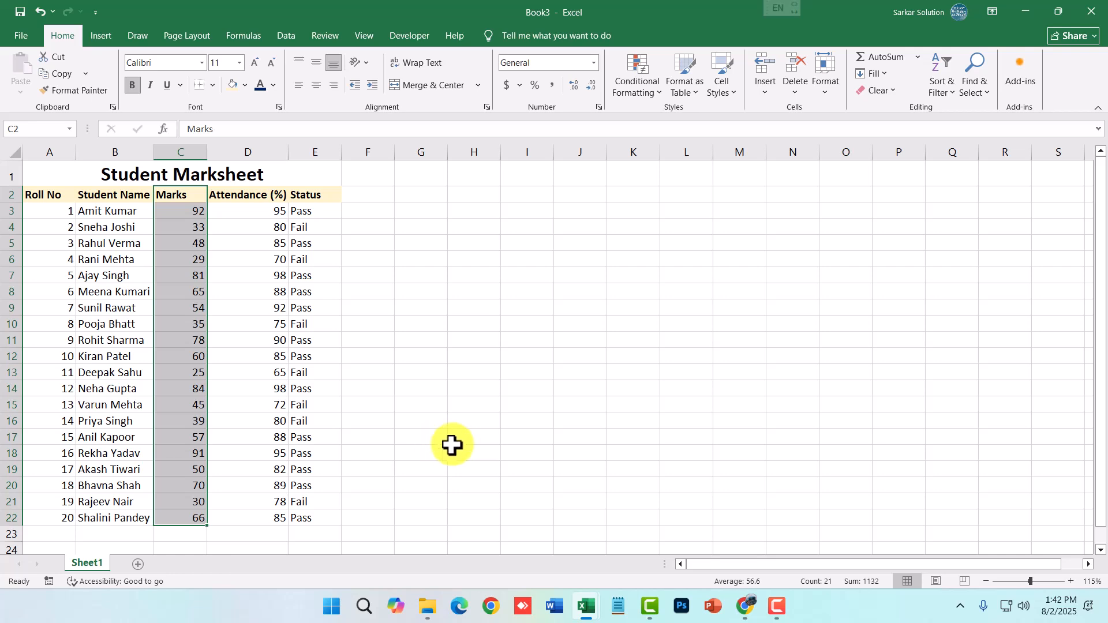
{"action": "left_click", "coordinate": [365, 388]}
Start a Greater Than highlight rule on the marks in C3:C22 with a threshold of 75
{"action": "left_click_drag", "start_coordinate": [173, 211], "coordinate": [182, 517]}
{"action": "scroll", "coordinate": [138, 471], "scroll_direction": "up", "scroll_amount": 1}
{"action": "key", "text": "ctrl+q"}
{"action": "left_click", "coordinate": [637, 82]}
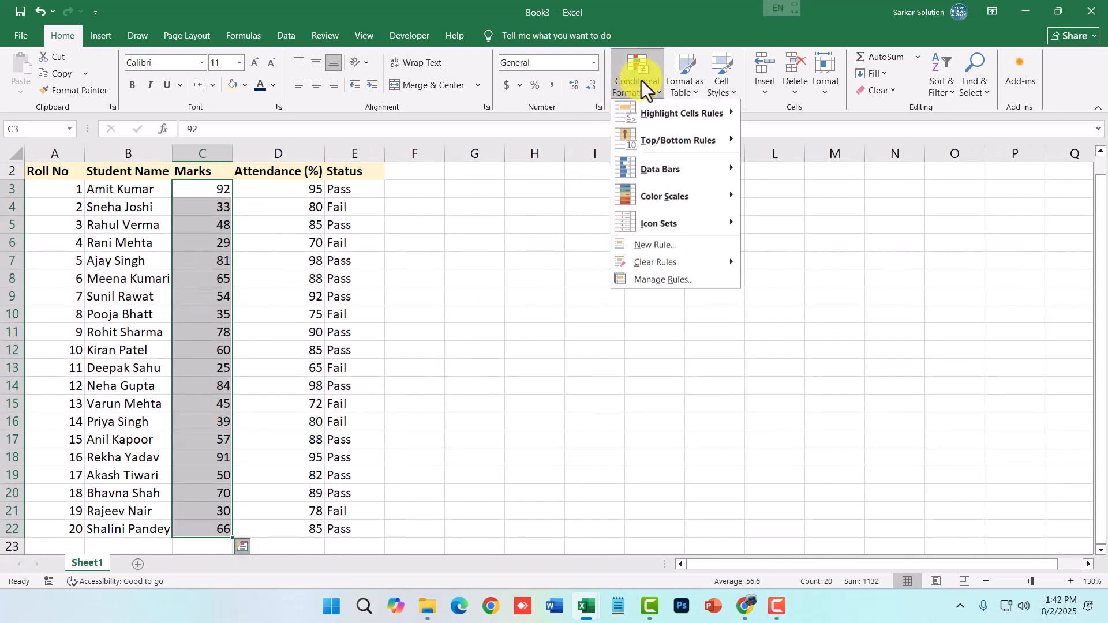
{"action": "mouse_move", "coordinate": [657, 119]}
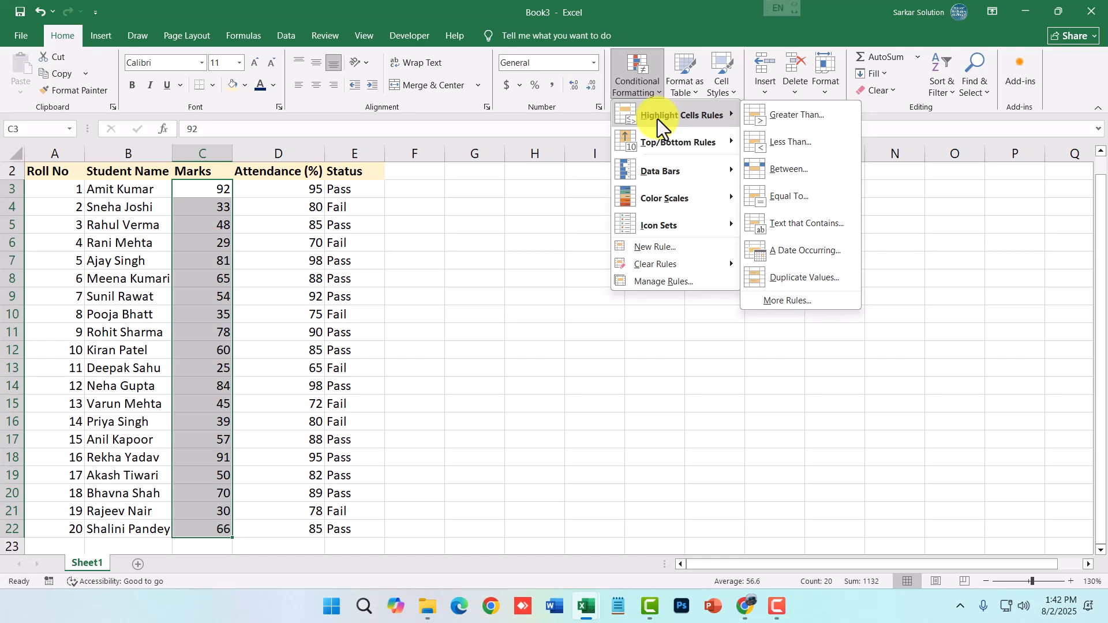
{"action": "left_click", "coordinate": [781, 118]}
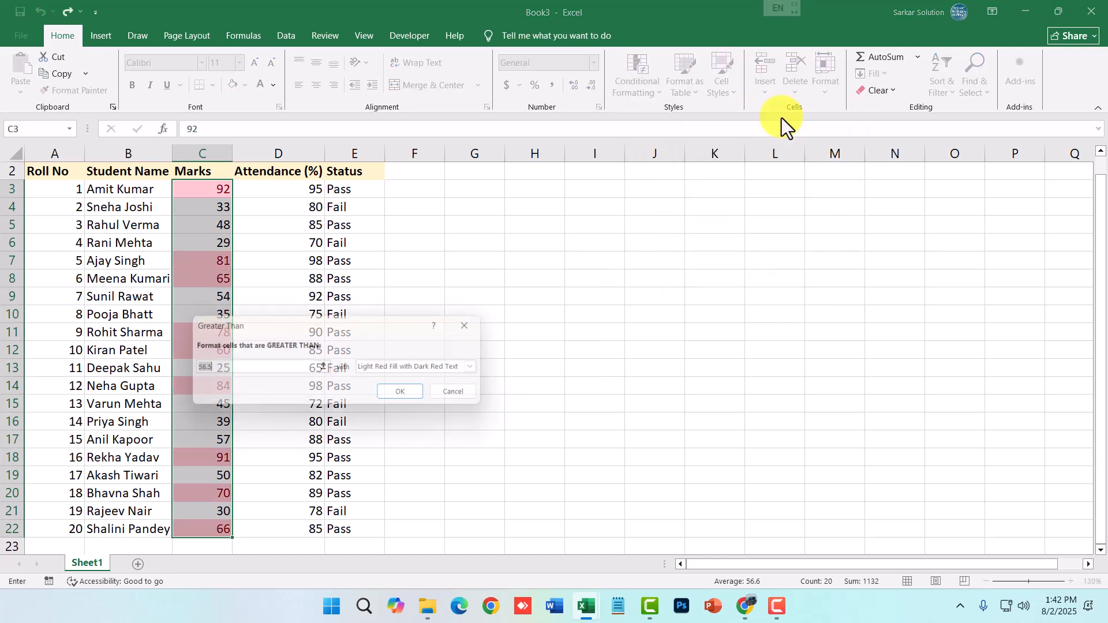
{"action": "left_click", "coordinate": [256, 368]}
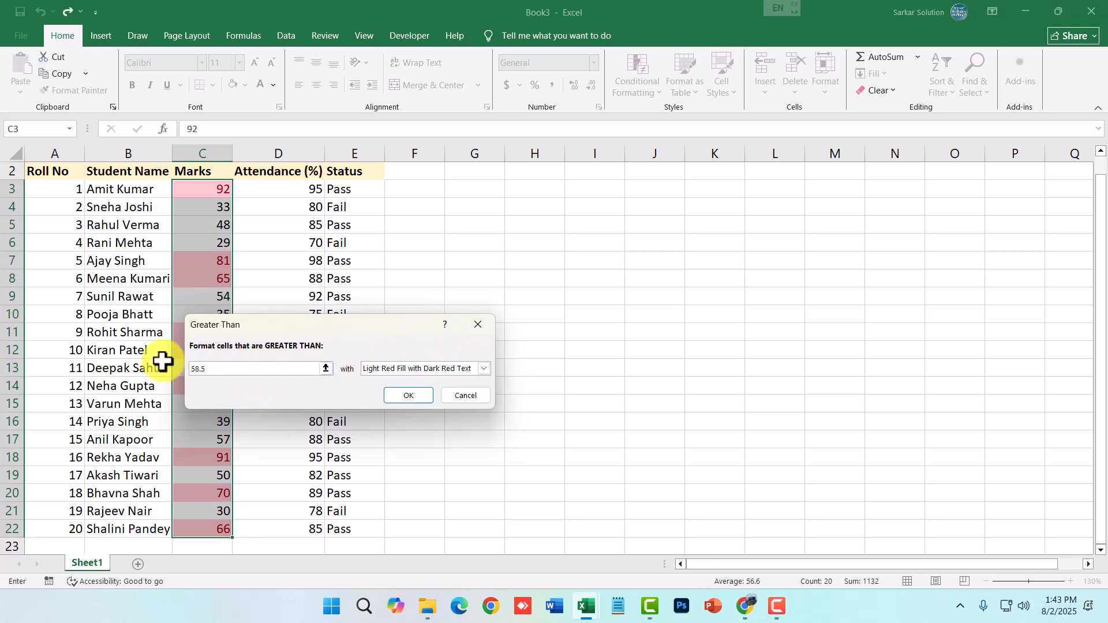
{"action": "key", "text": "BackSpace"}
{"action": "key", "text": "BackSpace"}
{"action": "key", "text": "BackSpace"}
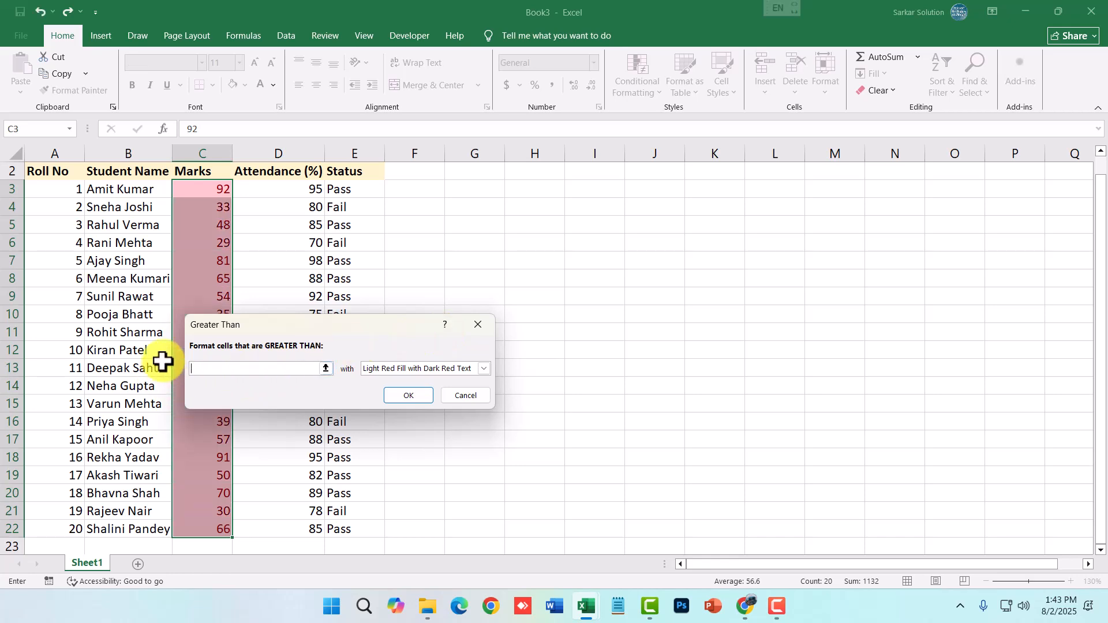
{"action": "type", "text": "75"}
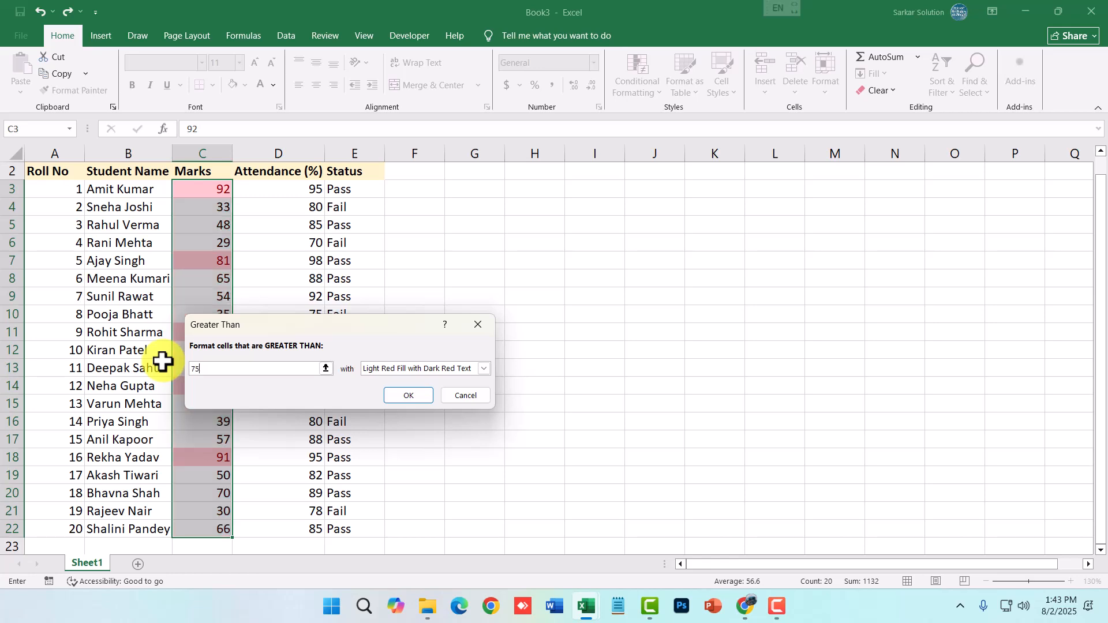
Set the Greater Than rule's format to Green Fill with Dark Green Text and apply it
{"action": "left_click_drag", "start_coordinate": [351, 317], "coordinate": [547, 286]}
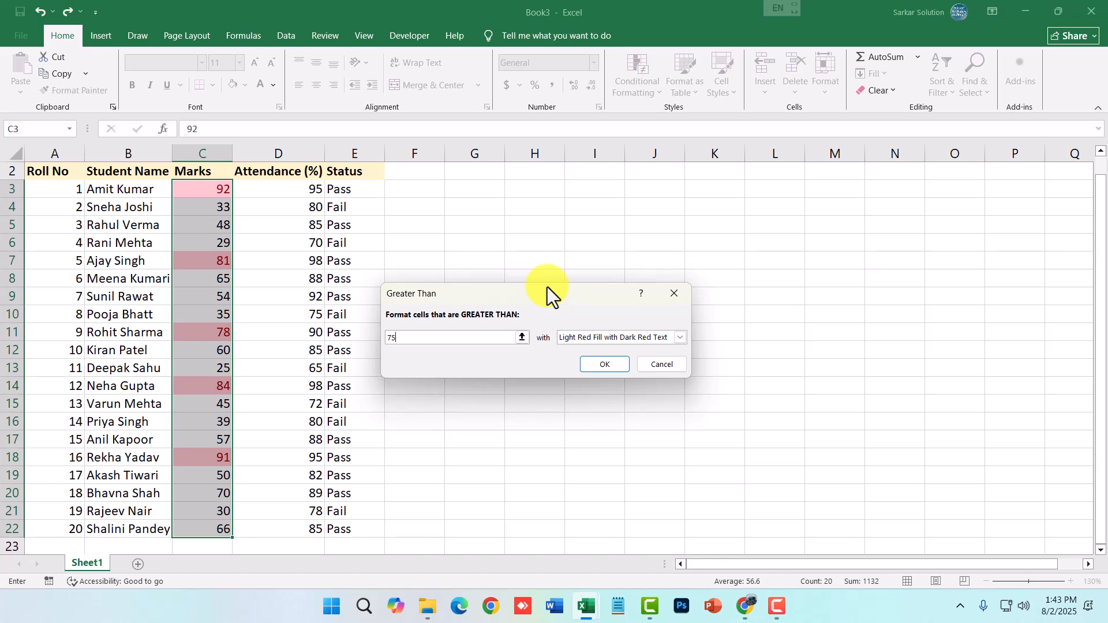
{"action": "left_click", "coordinate": [666, 337]}
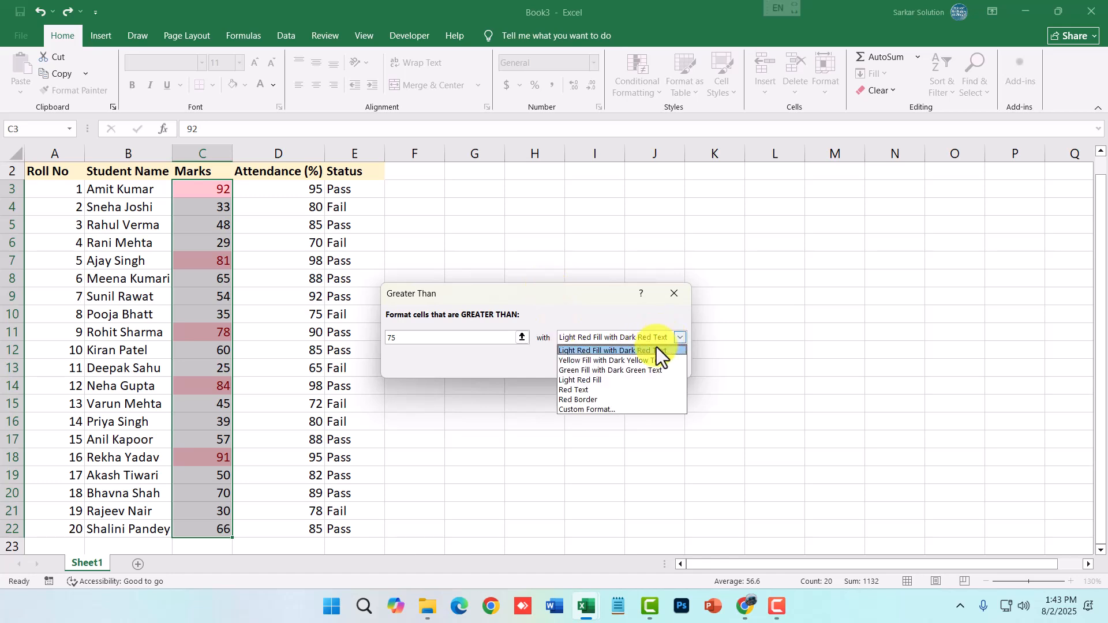
{"action": "left_click", "coordinate": [645, 370]}
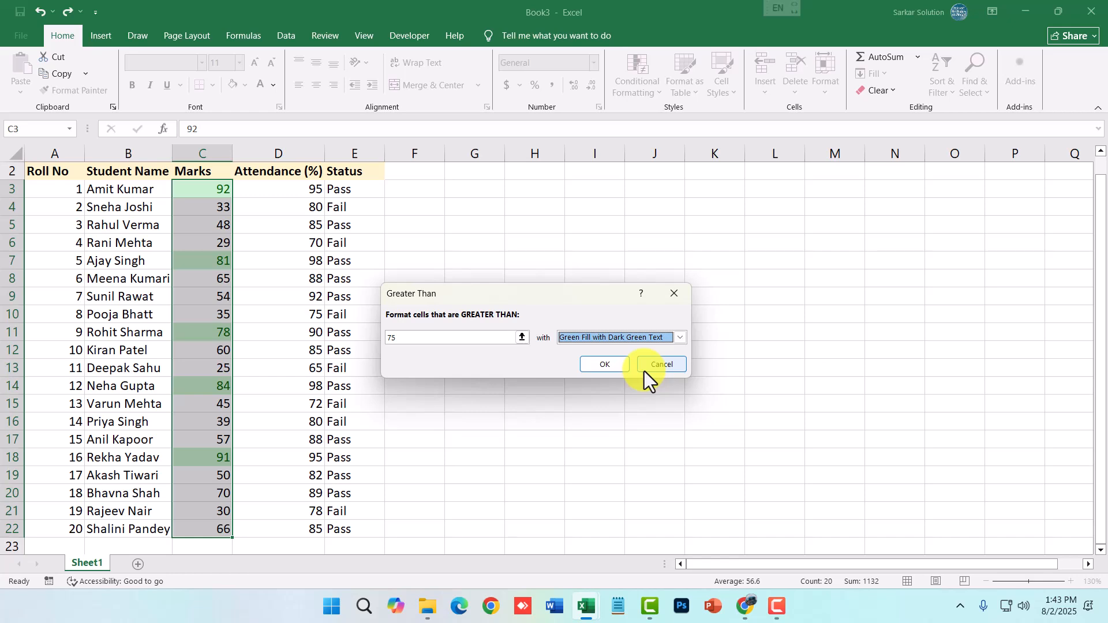
{"action": "left_click", "coordinate": [598, 365]}
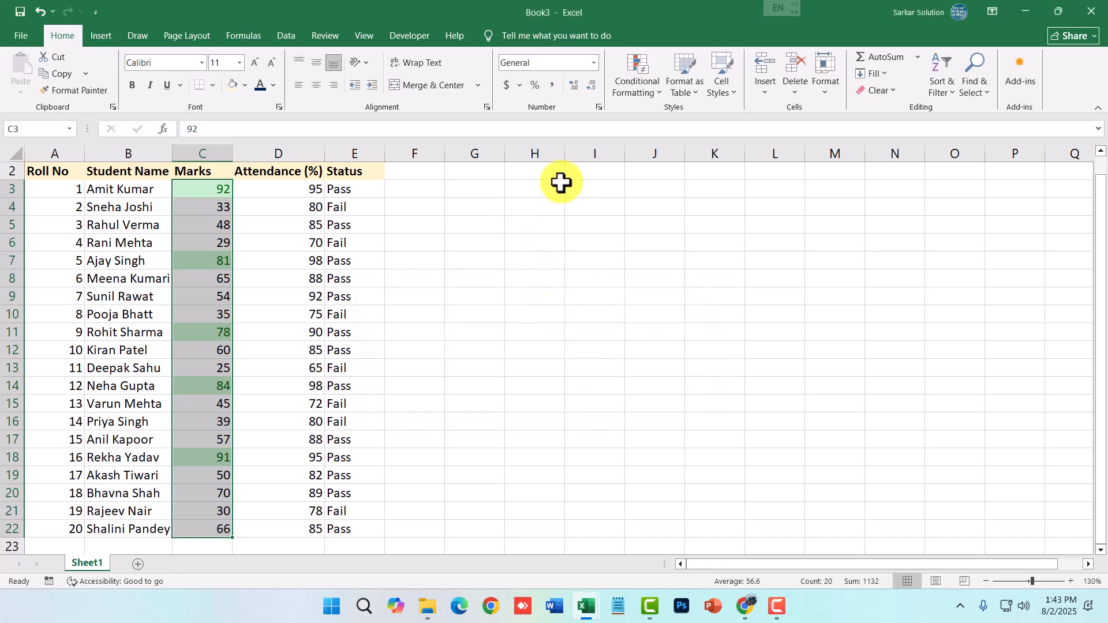
Add a Less Than 75 highlight rule to the marks with Yellow Fill with Dark Yellow Text
{"action": "left_click", "coordinate": [646, 95]}
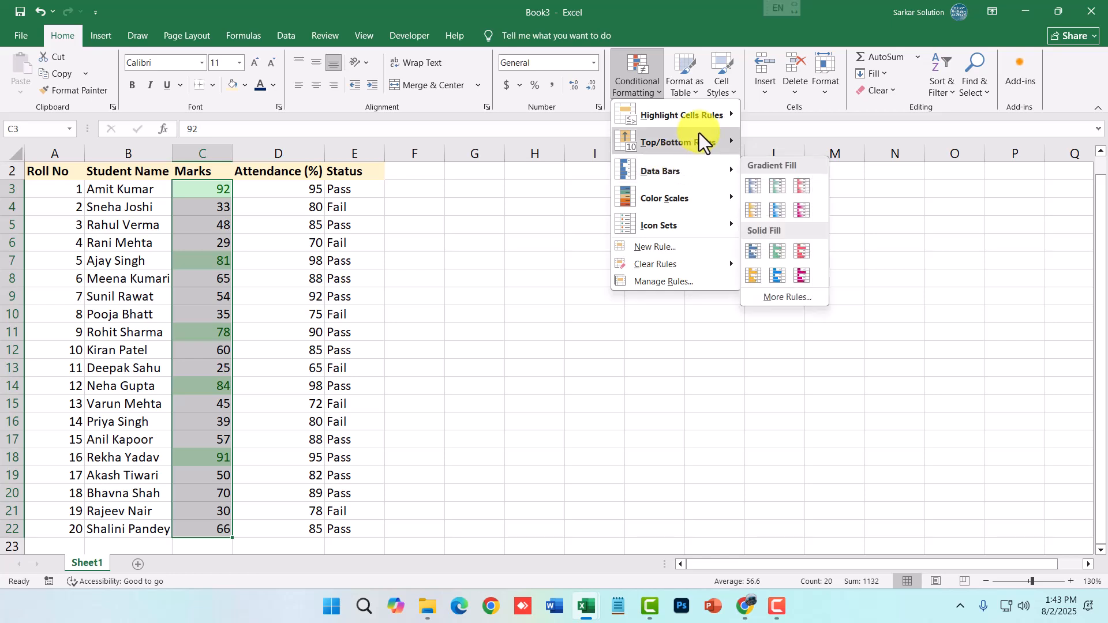
{"action": "mouse_move", "coordinate": [704, 126]}
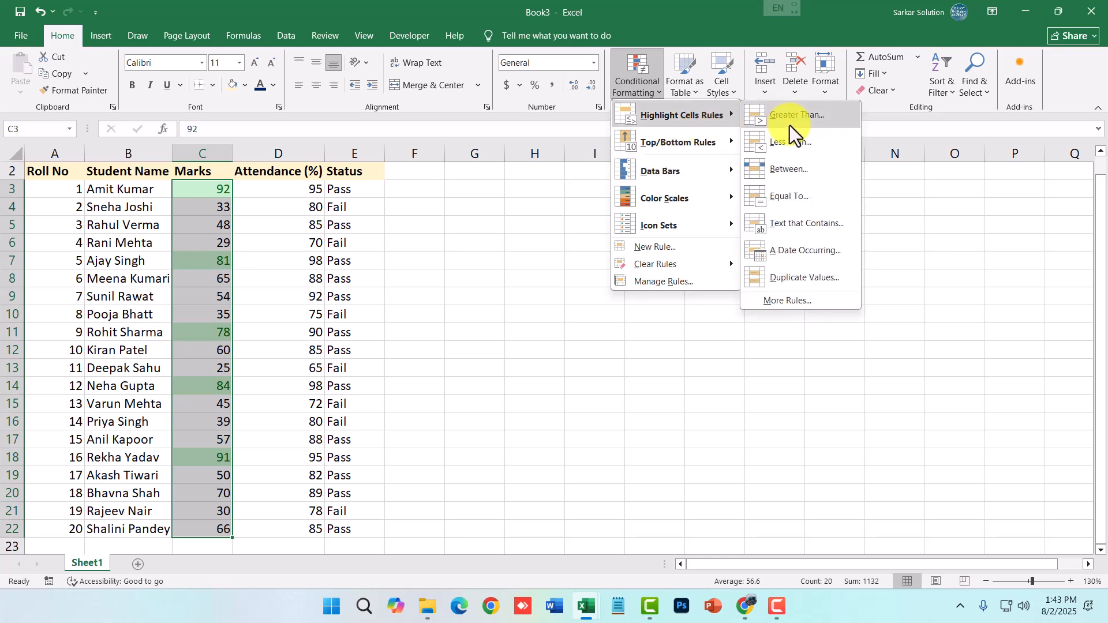
{"action": "left_click", "coordinate": [789, 147]}
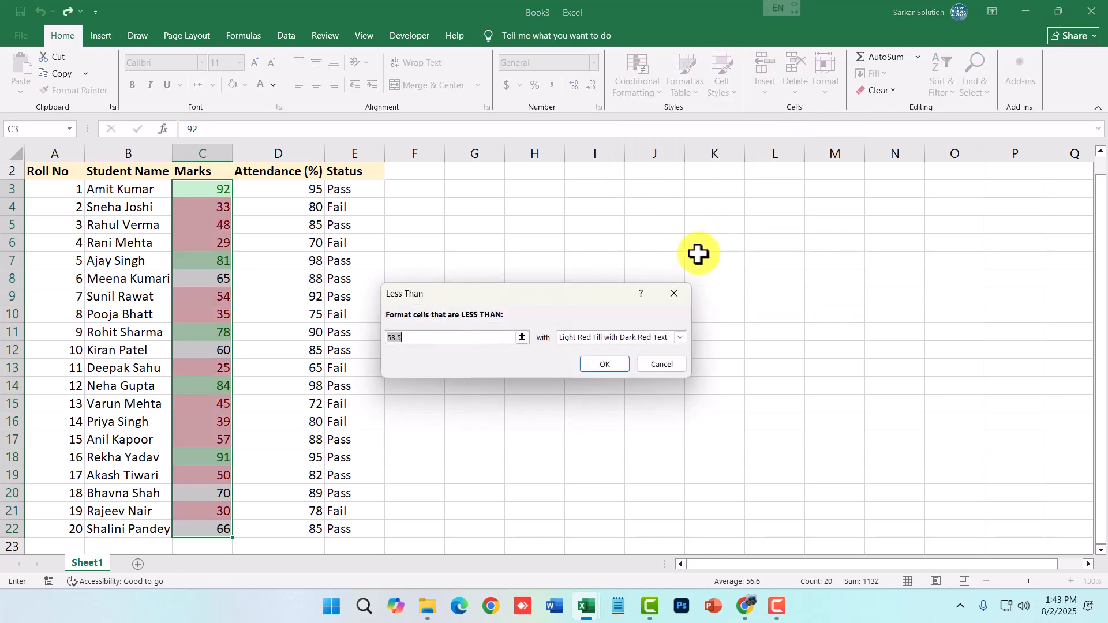
{"action": "type", "text": "75"}
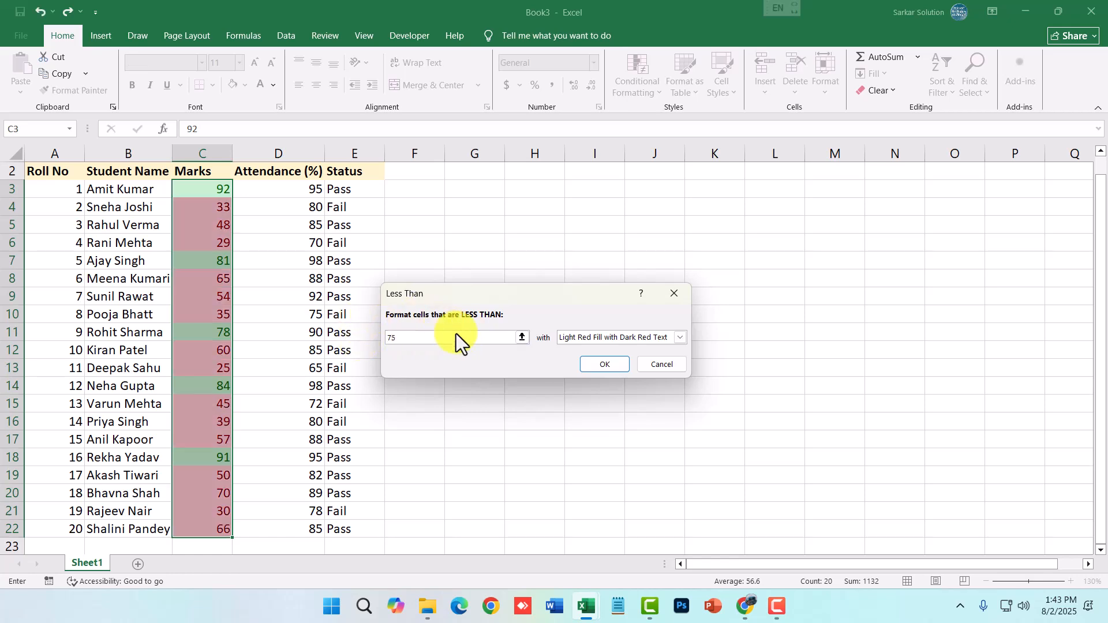
{"action": "left_click", "coordinate": [629, 339]}
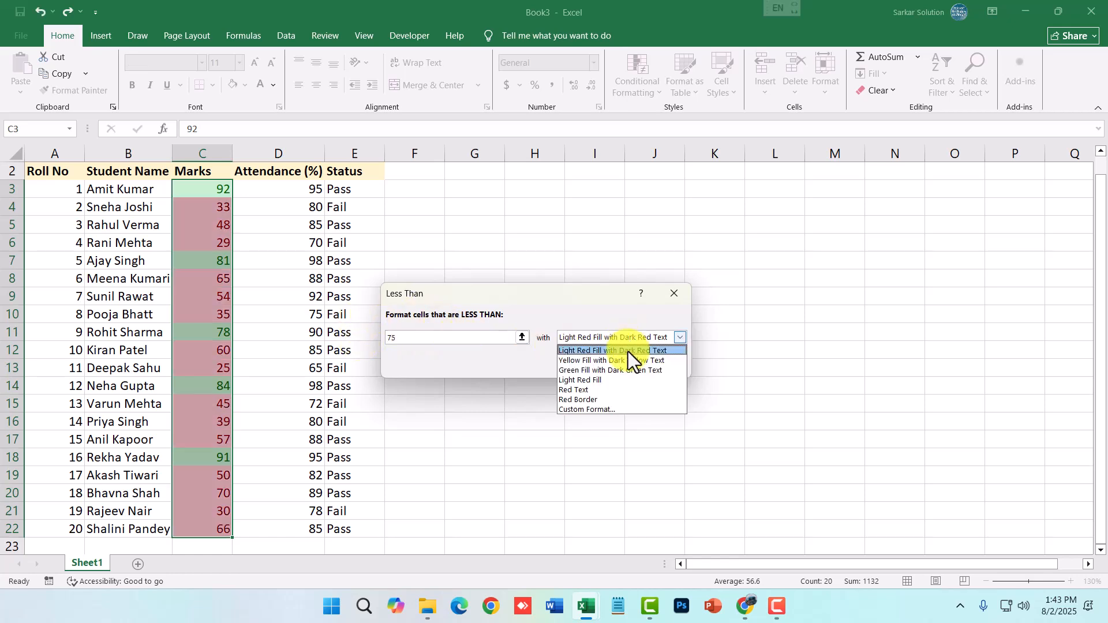
{"action": "left_click", "coordinate": [639, 362]}
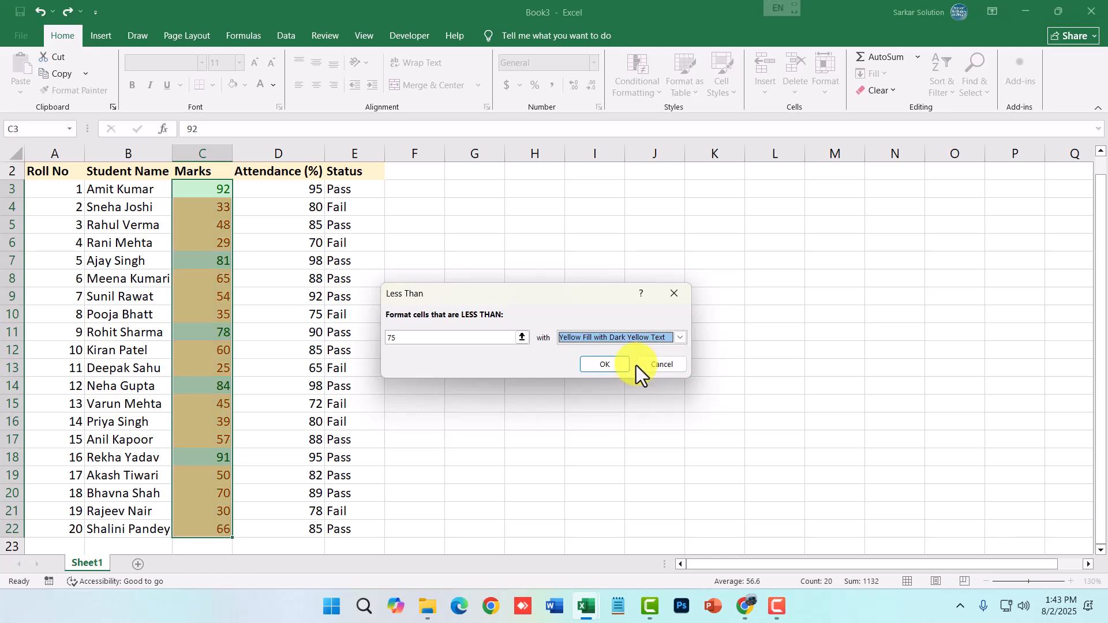
{"action": "left_click", "coordinate": [616, 368]}
Add a Less Than 45 highlight rule to the marks in C3:C22 with Light Red Fill with Dark Red Text
{"action": "left_click", "coordinate": [637, 87]}
{"action": "mouse_move", "coordinate": [685, 123]}
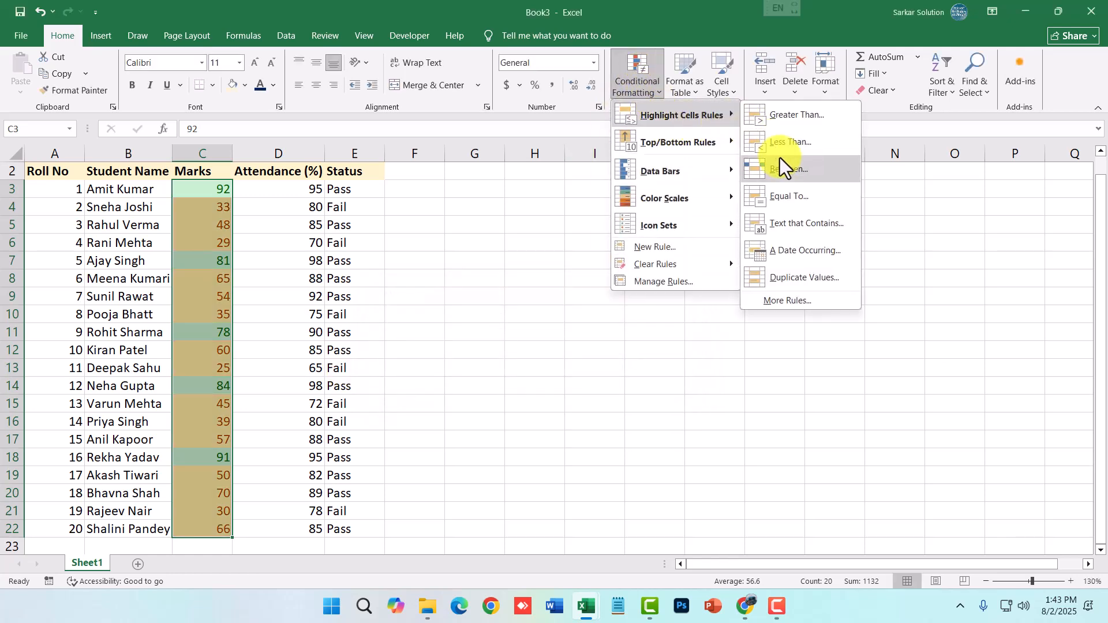
{"action": "left_click", "coordinate": [788, 143]}
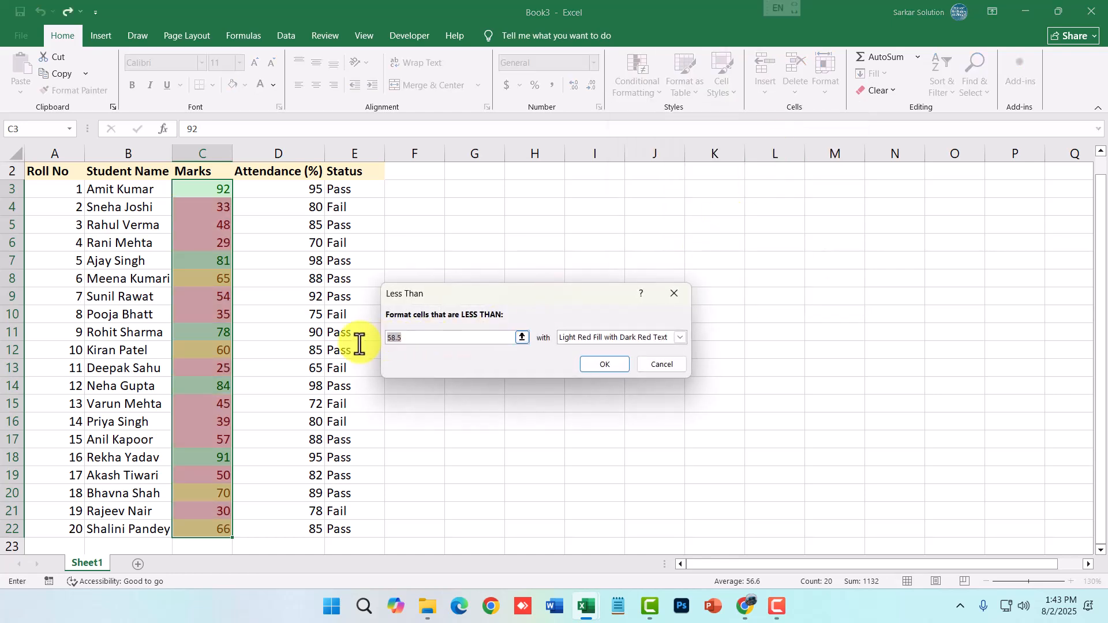
{"action": "type", "text": "45"}
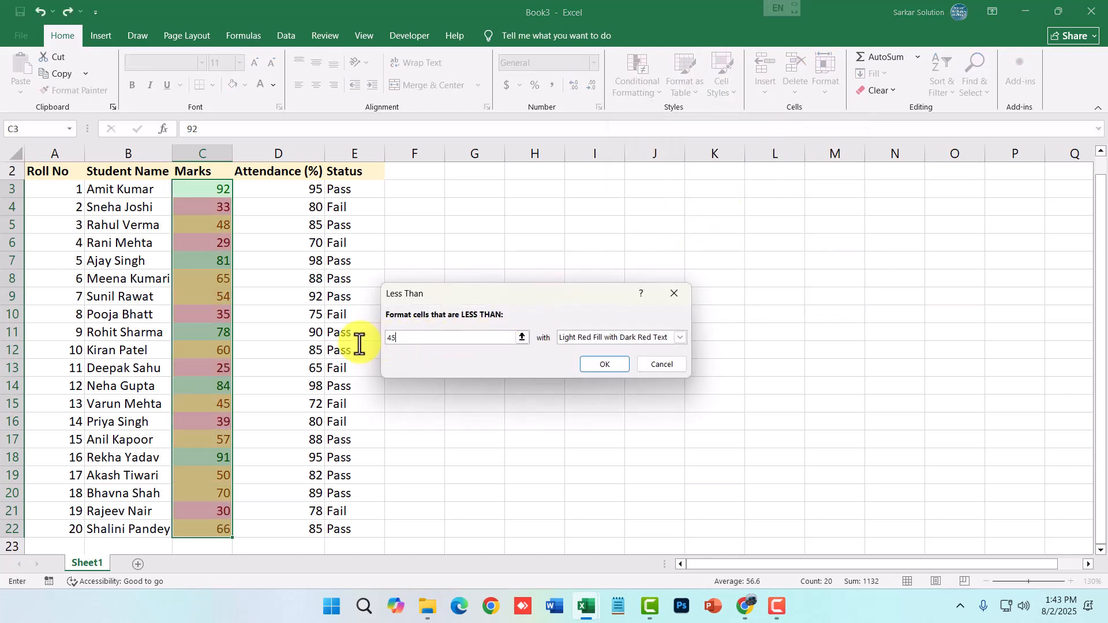
{"action": "left_click", "coordinate": [643, 342]}
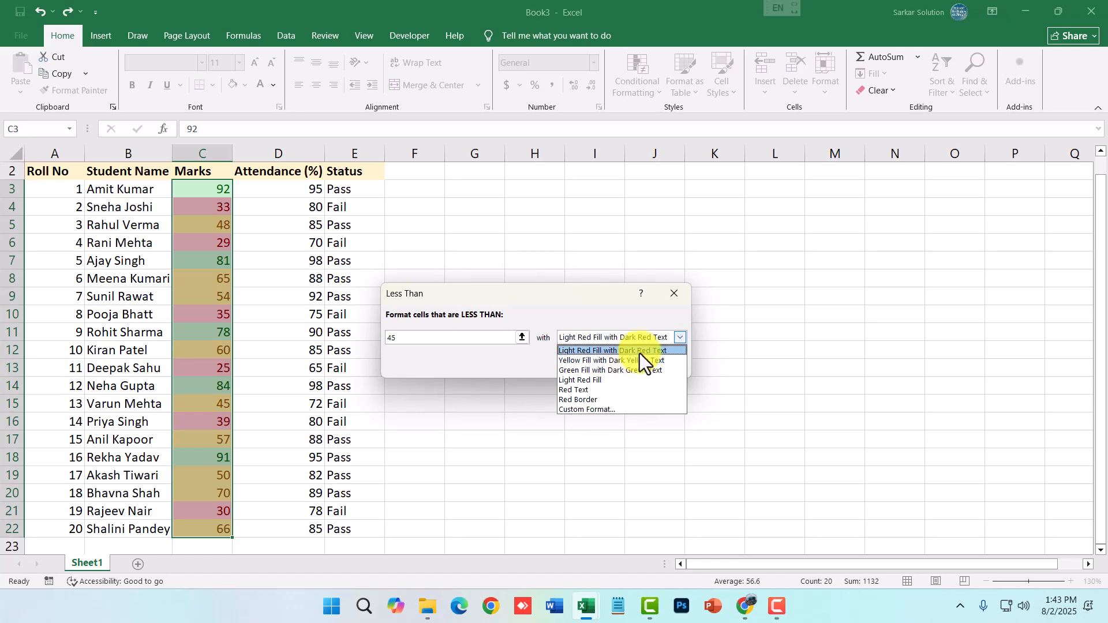
{"action": "left_click", "coordinate": [639, 350]}
{"action": "left_click", "coordinate": [617, 367]}
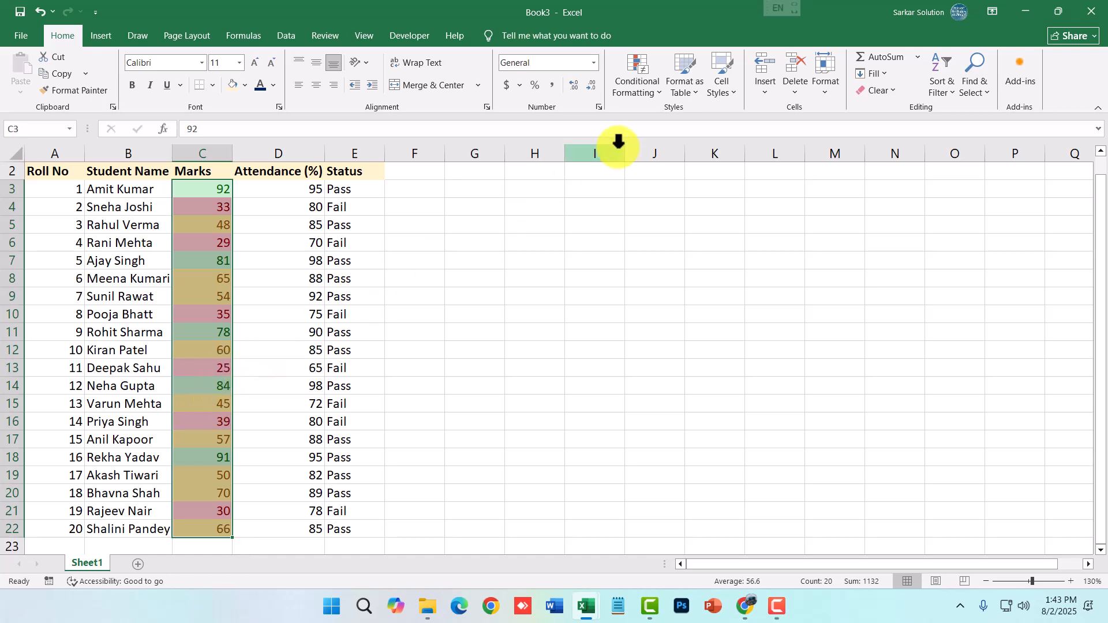
{"action": "left_click", "coordinate": [651, 88]}
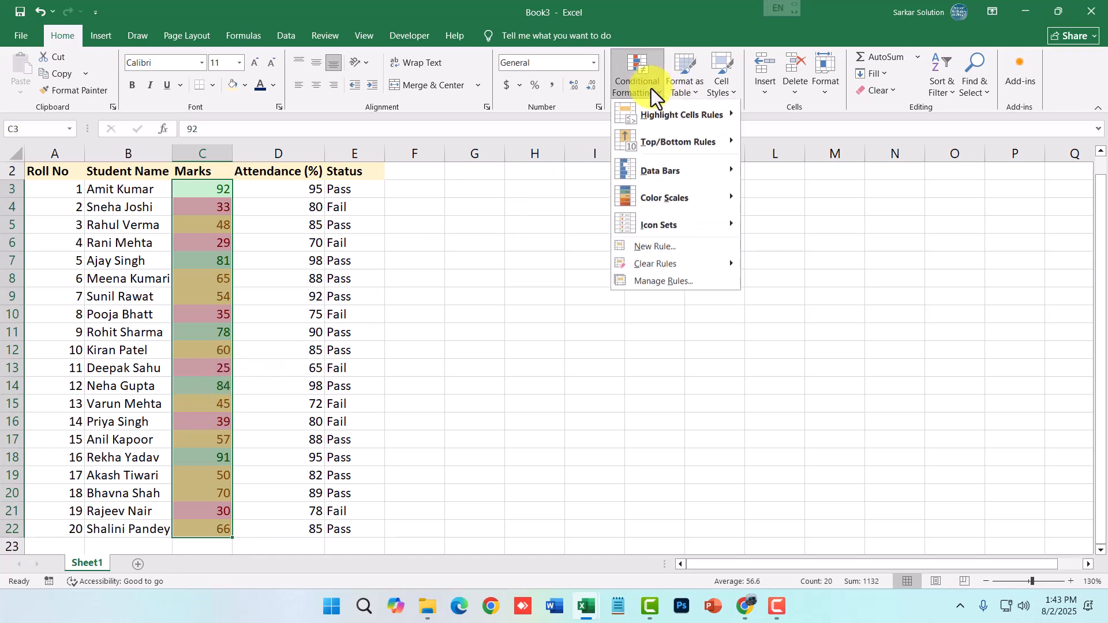
{"action": "mouse_move", "coordinate": [701, 119]}
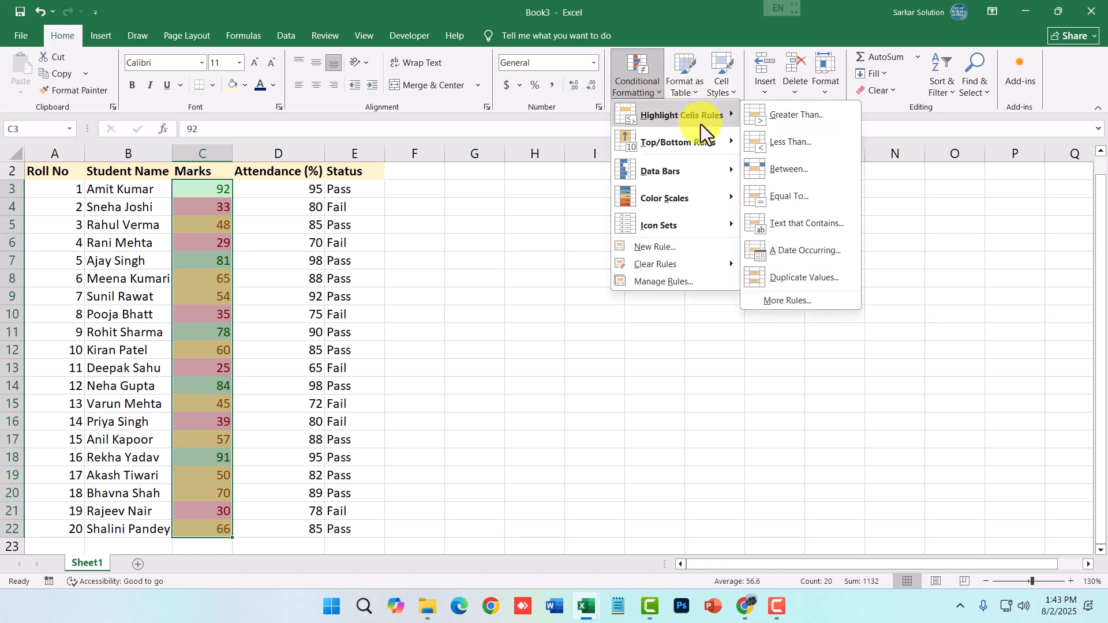
{"action": "left_click", "coordinate": [799, 172]}
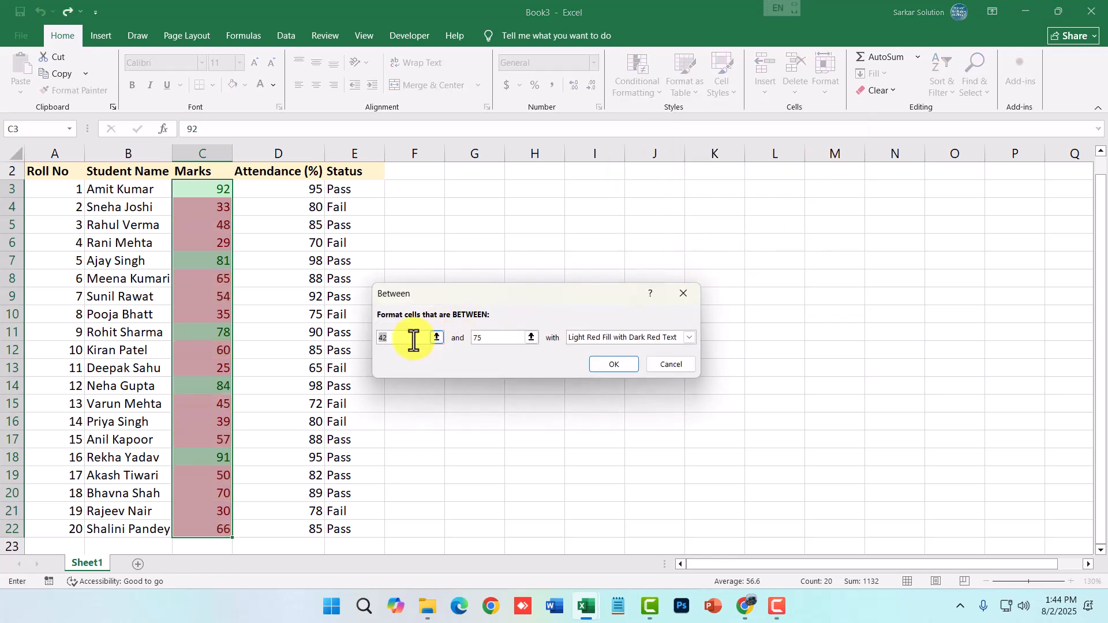
{"action": "left_click", "coordinate": [511, 339]}
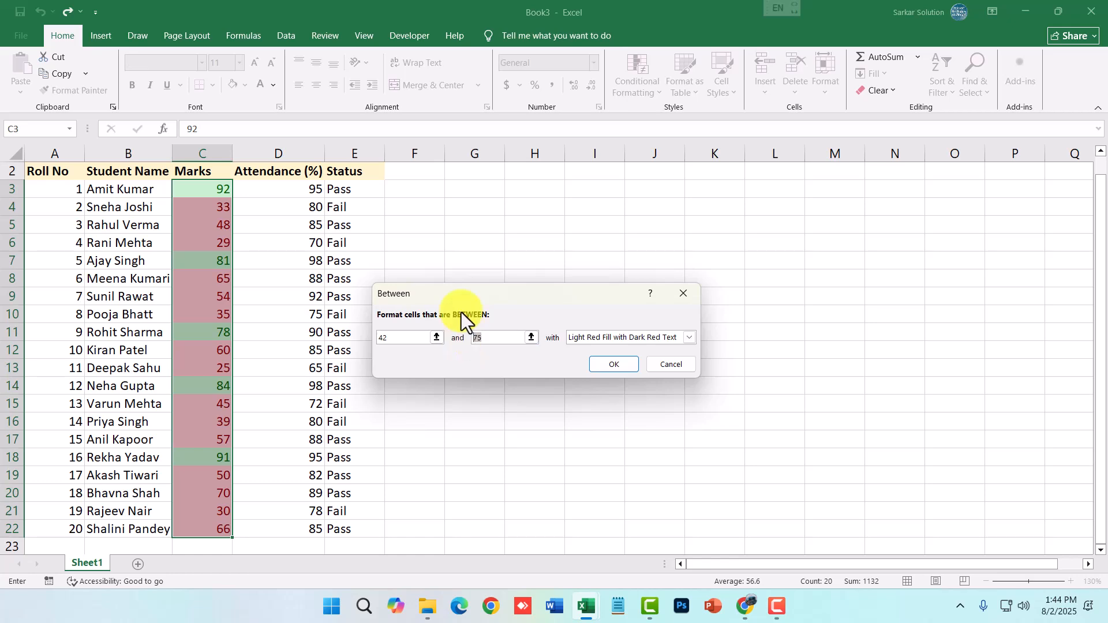
{"action": "left_click", "coordinate": [673, 340]}
{"action": "left_click", "coordinate": [670, 338]}
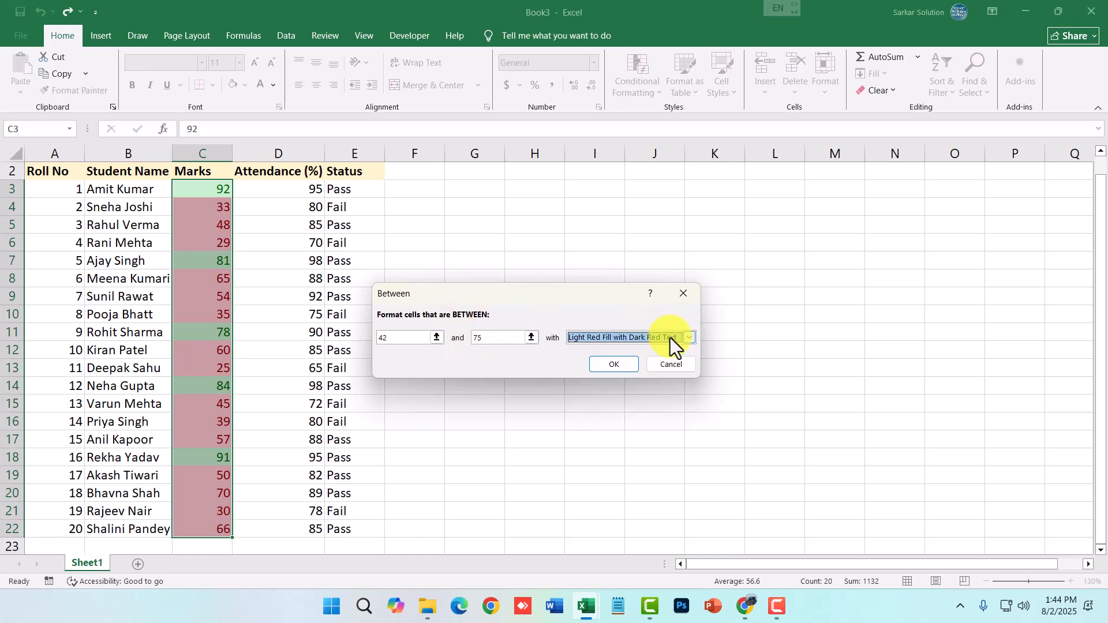
{"action": "left_click", "coordinate": [677, 366]}
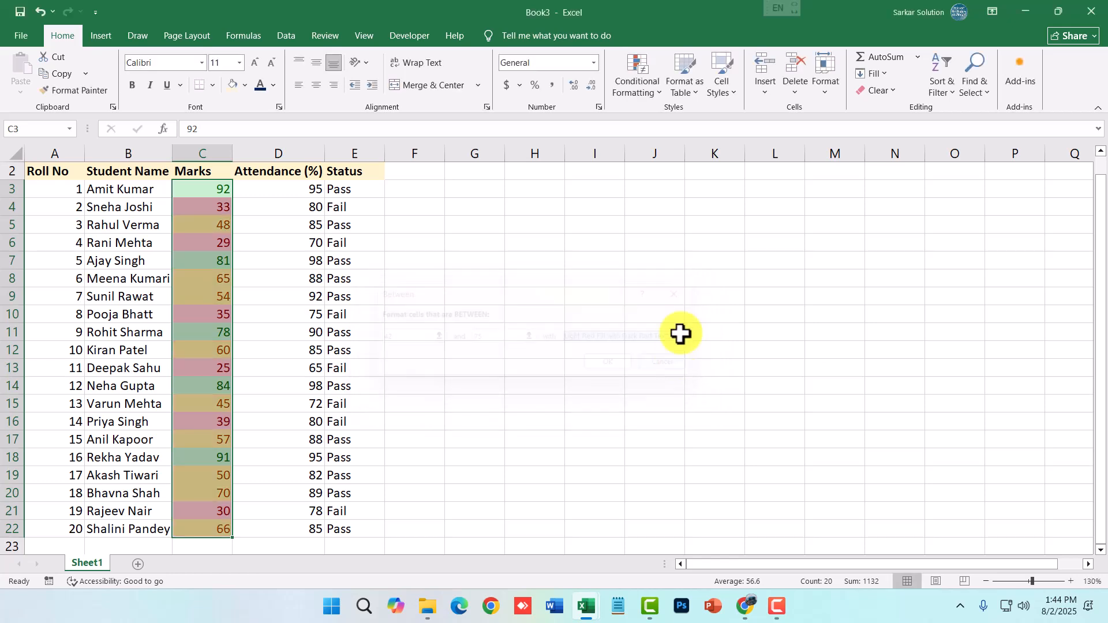
{"action": "left_click", "coordinate": [659, 95]}
{"action": "mouse_move", "coordinate": [687, 139]}
{"action": "mouse_move", "coordinate": [708, 114]}
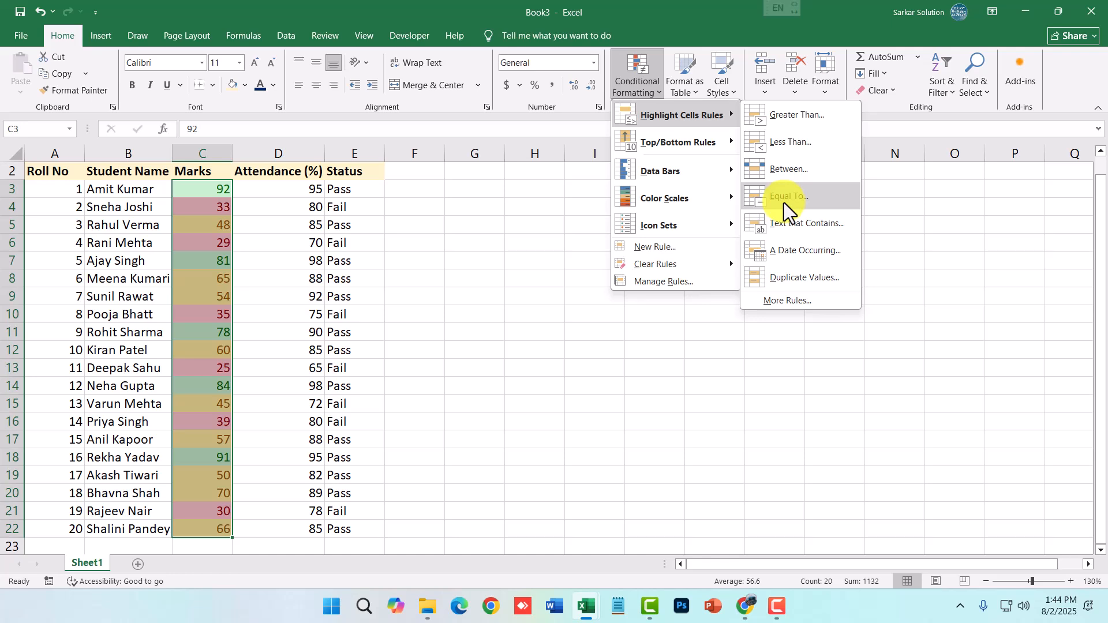
{"action": "left_click", "coordinate": [505, 326]}
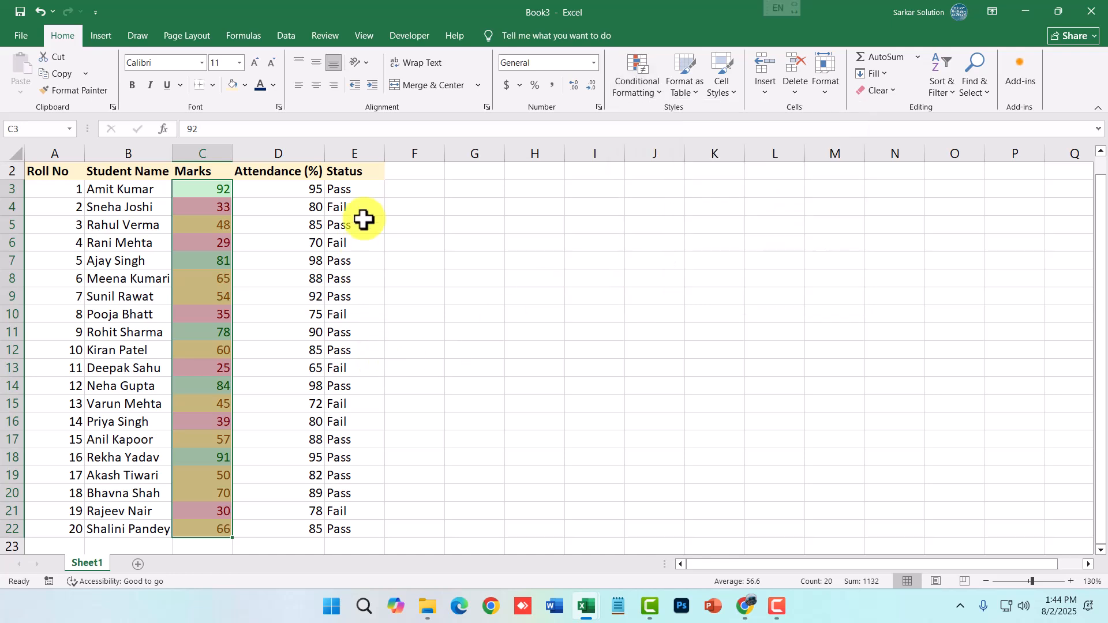
Highlight the Status cells E3:E22 equal to "Pass" with Green Fill with Dark Green Text
{"action": "left_click_drag", "start_coordinate": [361, 196], "coordinate": [366, 526]}
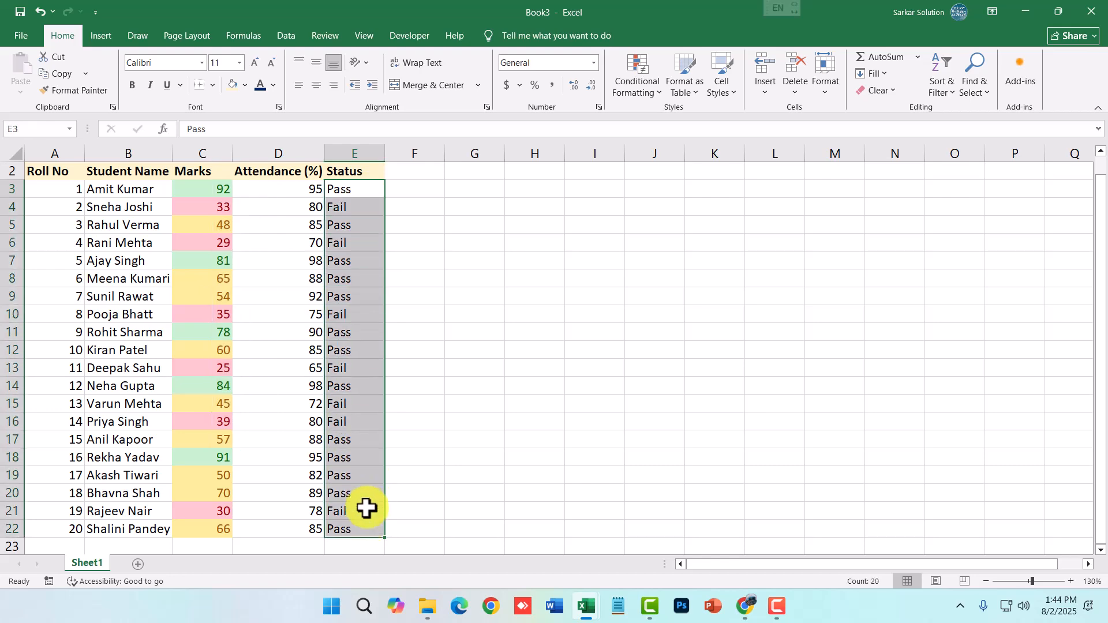
{"action": "scroll", "coordinate": [169, 297], "scroll_direction": "up", "scroll_amount": 4, "text": "ctrl"}
{"action": "scroll", "coordinate": [492, 289], "scroll_direction": "up", "scroll_amount": 2}
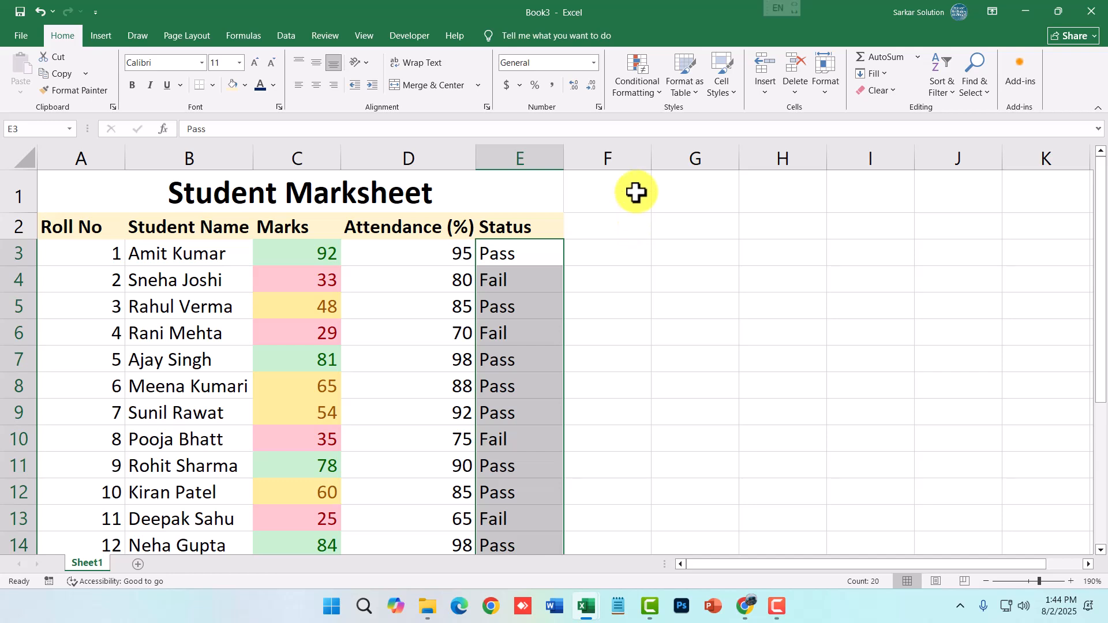
{"action": "left_click", "coordinate": [652, 75]}
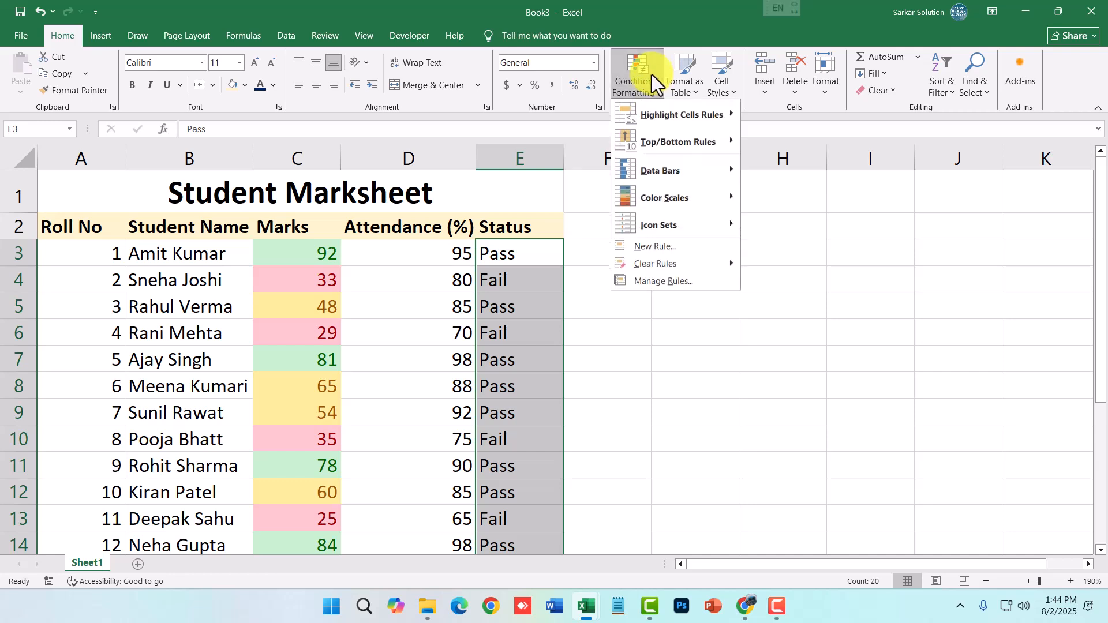
{"action": "left_click", "coordinate": [784, 197]}
{"action": "type", "text": "Pass"}
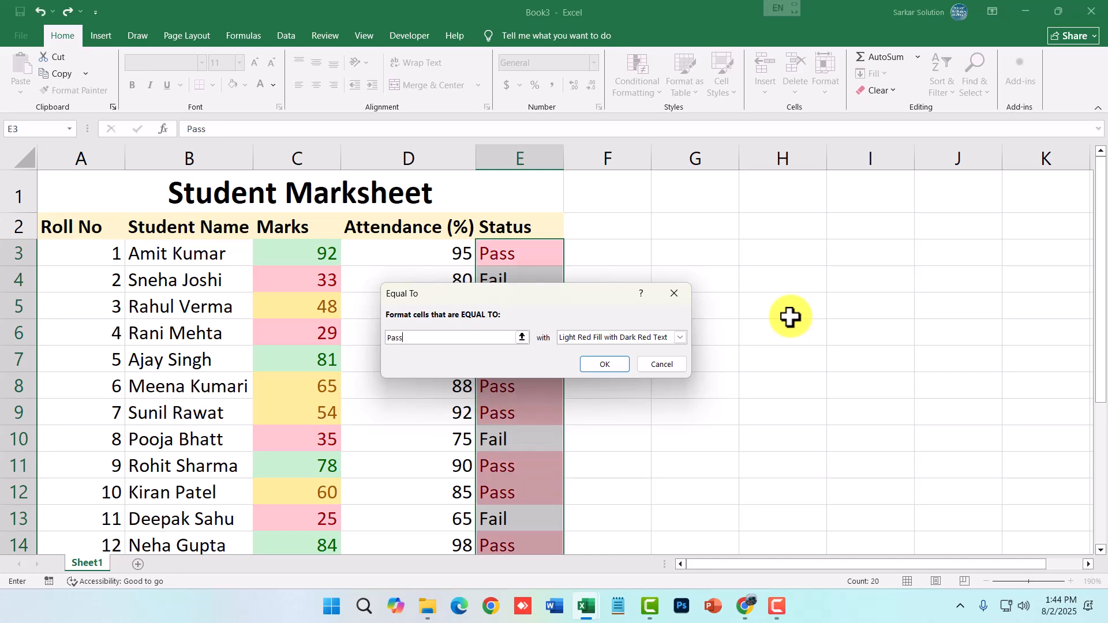
{"action": "left_click", "coordinate": [680, 337]}
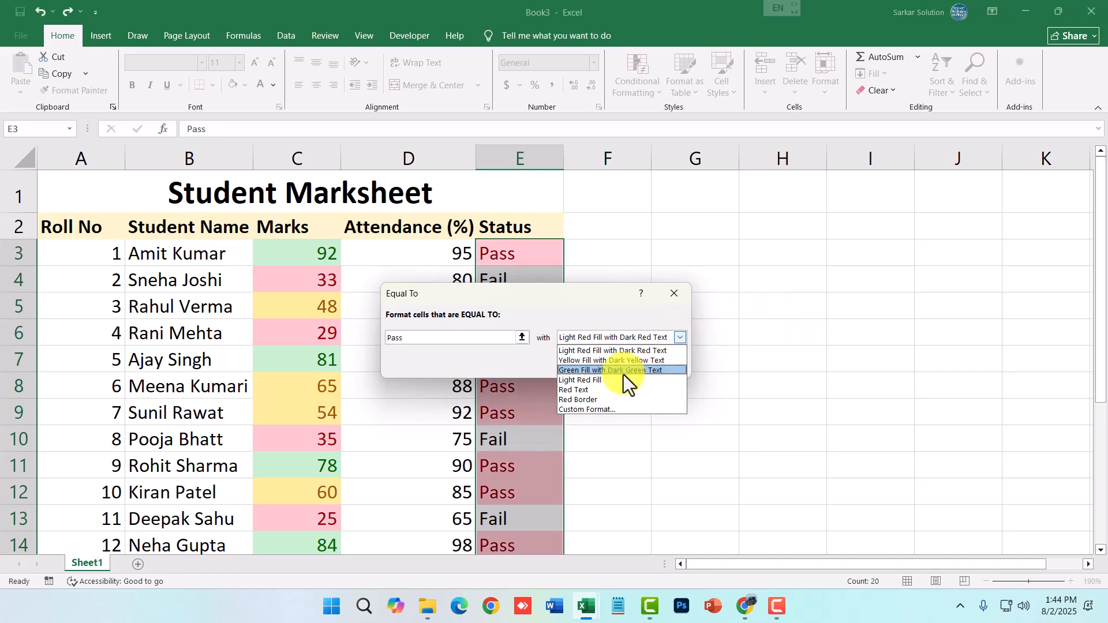
{"action": "left_click", "coordinate": [623, 375]}
{"action": "left_click", "coordinate": [611, 368]}
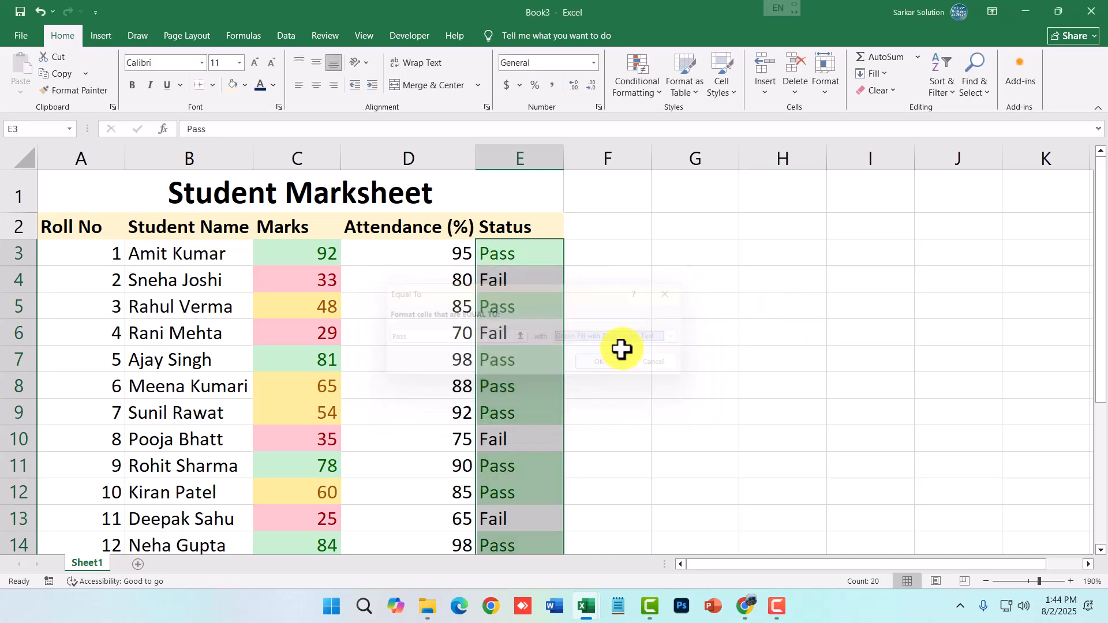
Add an Equal To rule for "Fail" to the Status cells with Light Red Fill with Dark Red Text
{"action": "left_click", "coordinate": [639, 98]}
{"action": "mouse_move", "coordinate": [731, 118]}
{"action": "left_click", "coordinate": [767, 194]}
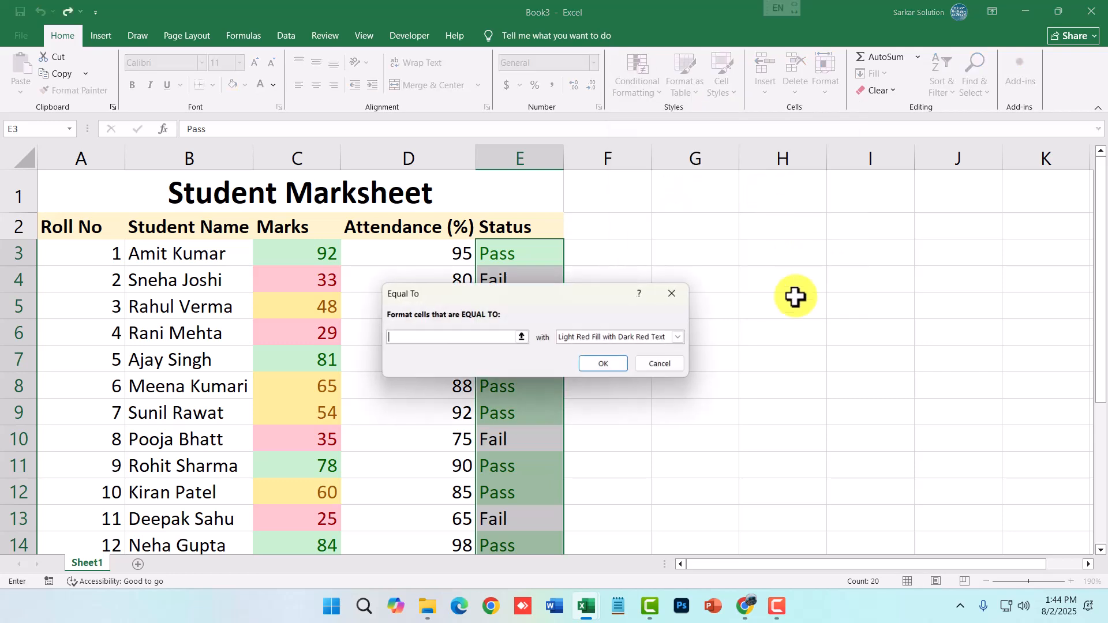
{"action": "type", "text": "Fail"}
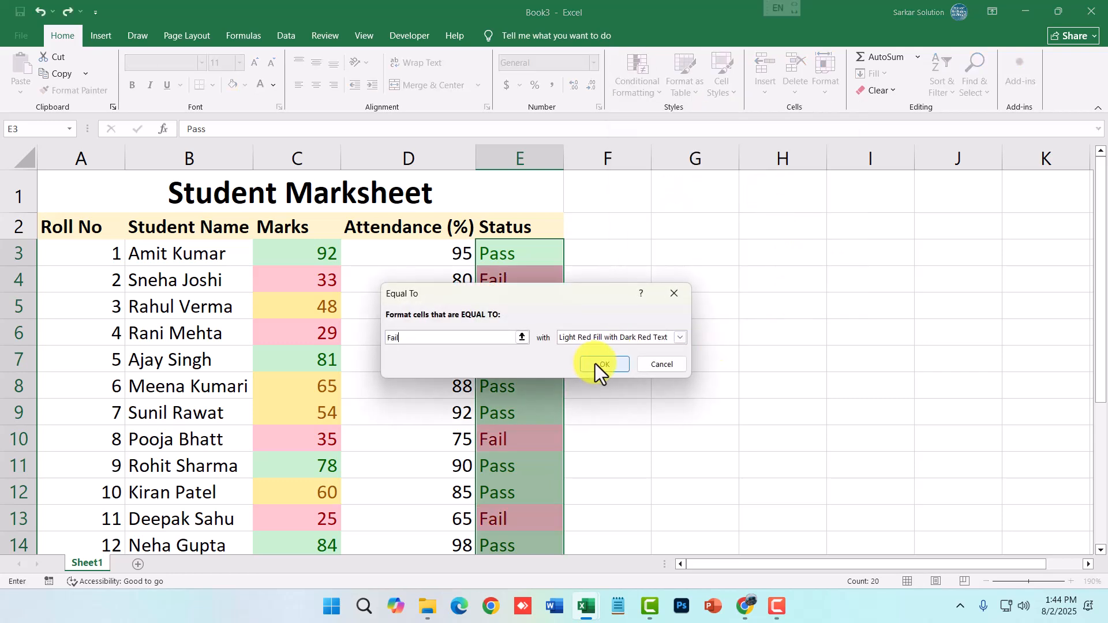
{"action": "left_click", "coordinate": [622, 336]}
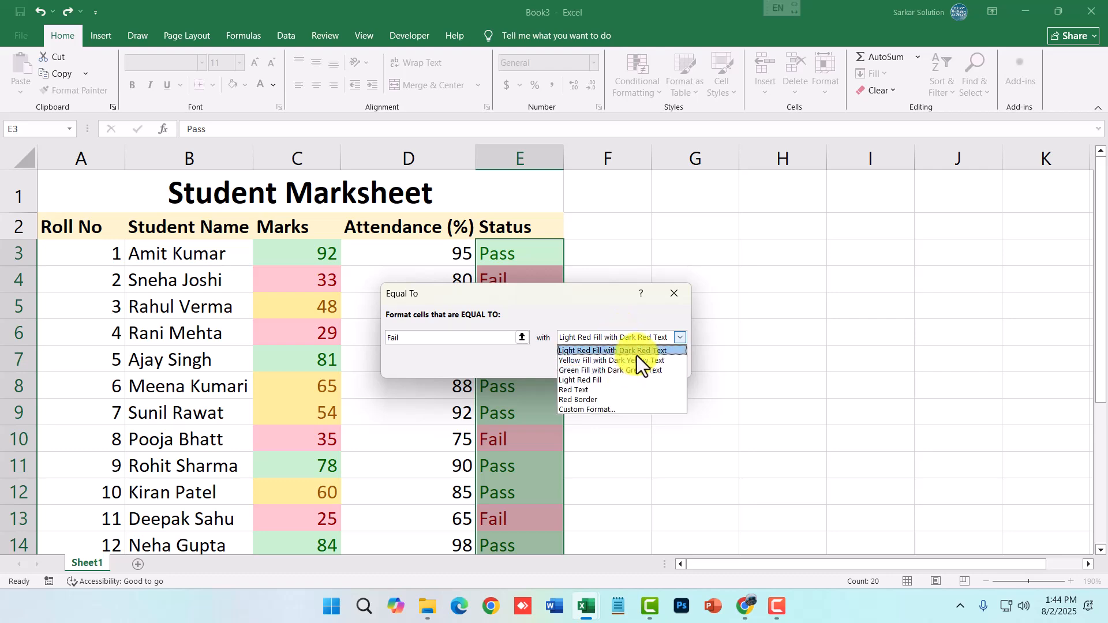
{"action": "left_click", "coordinate": [632, 351]}
{"action": "left_click", "coordinate": [604, 364]}
{"action": "scroll", "coordinate": [629, 451], "scroll_direction": "down", "scroll_amount": 5}
{"action": "scroll", "coordinate": [591, 477], "scroll_direction": "up", "scroll_amount": 5}
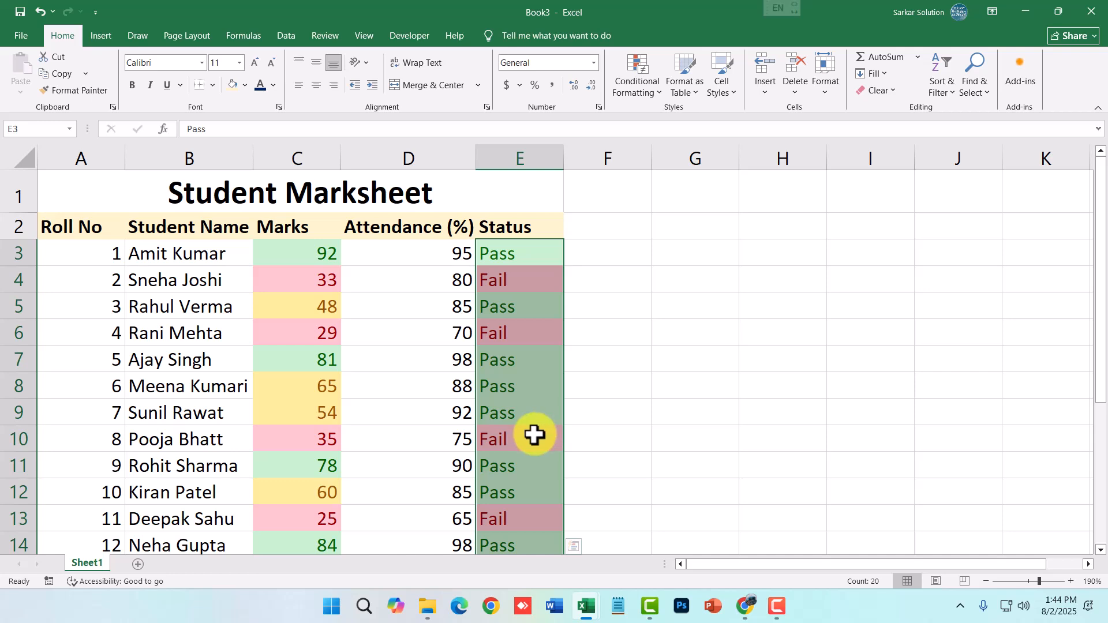
{"action": "left_click", "coordinate": [507, 387]}
{"action": "left_click_drag", "start_coordinate": [441, 255], "coordinate": [449, 427]}
{"action": "scroll", "coordinate": [457, 467], "scroll_direction": "down", "scroll_amount": 2}
{"action": "scroll", "coordinate": [450, 435], "scroll_direction": "down", "scroll_amount": 2}
{"action": "scroll", "coordinate": [456, 438], "scroll_direction": "up", "scroll_amount": 3}
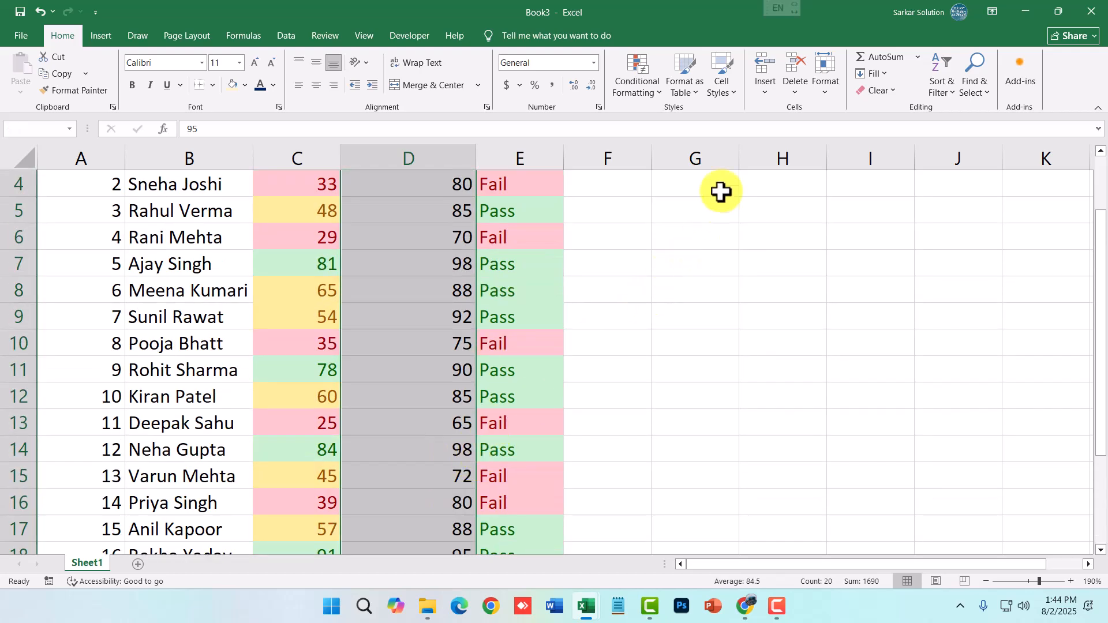
{"action": "left_click", "coordinate": [648, 95]}
{"action": "mouse_move", "coordinate": [668, 119]}
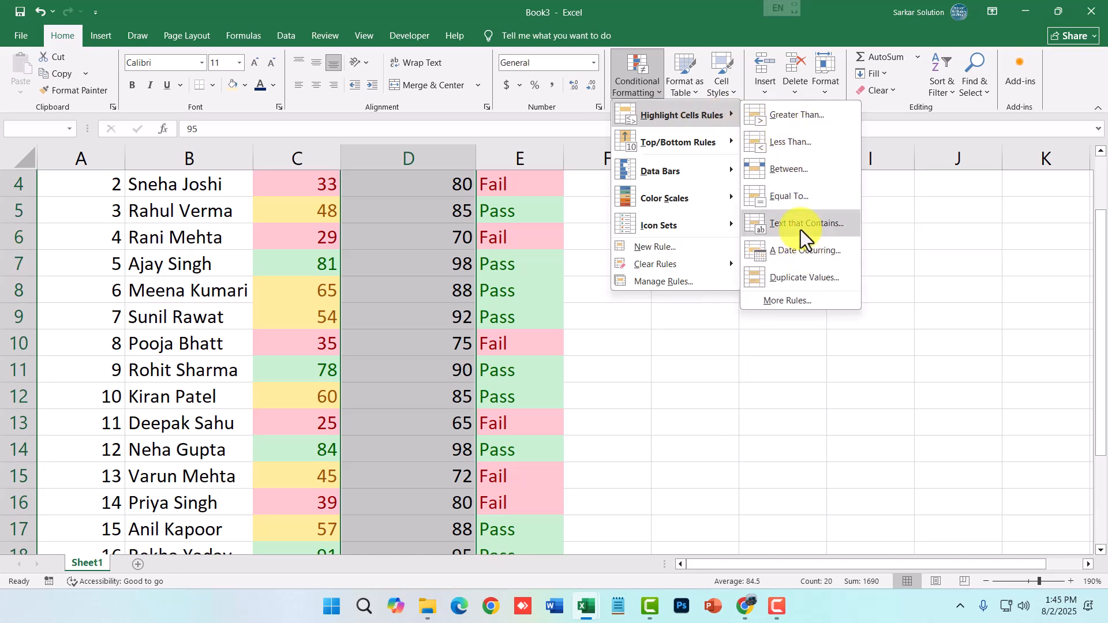
{"action": "left_click", "coordinate": [751, 387]}
{"action": "left_click", "coordinate": [535, 283]}
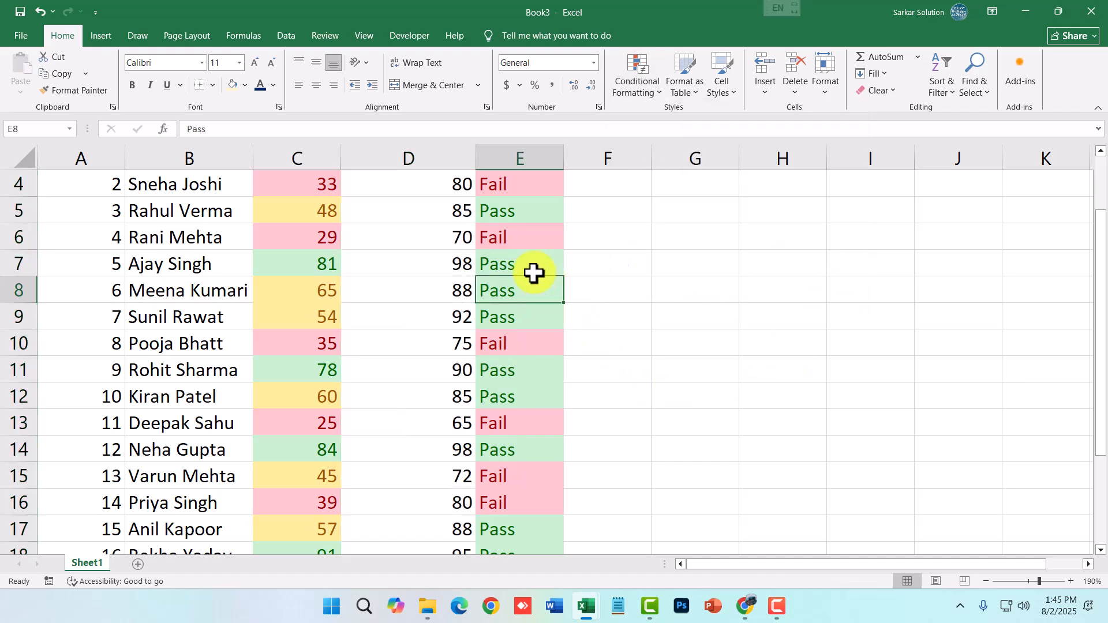
{"action": "scroll", "coordinate": [532, 269], "scroll_direction": "up", "scroll_amount": 1}
{"action": "left_click_drag", "start_coordinate": [532, 259], "coordinate": [525, 514]}
{"action": "scroll", "coordinate": [524, 505], "scroll_direction": "down", "scroll_amount": 4}
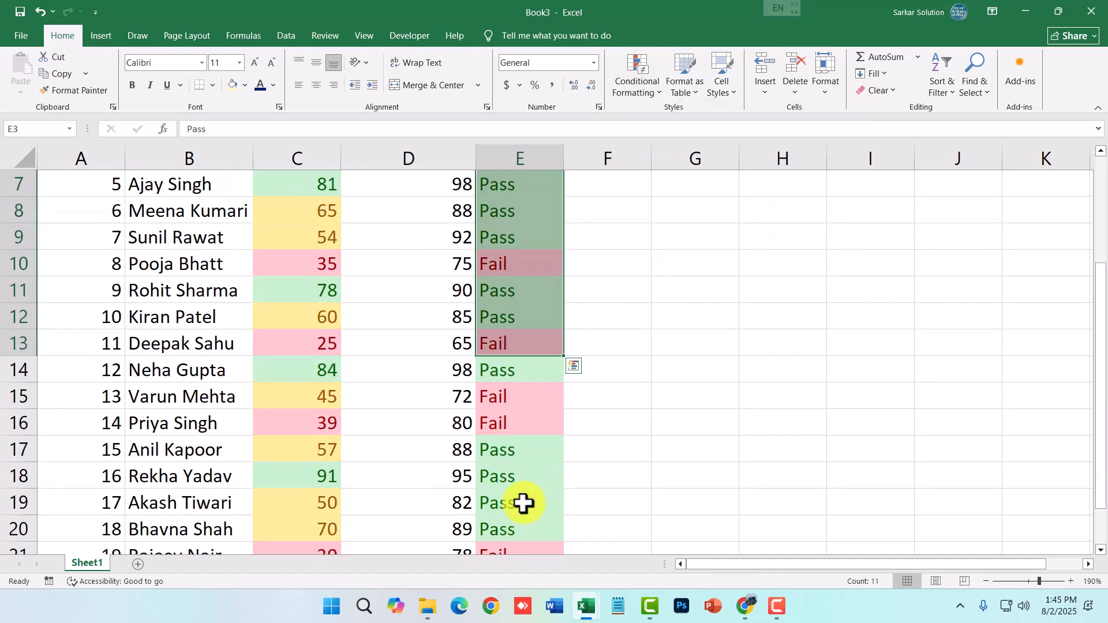
{"action": "left_click", "coordinate": [519, 429], "text": "shift"}
{"action": "scroll", "coordinate": [396, 421], "scroll_direction": "up", "scroll_amount": 3}
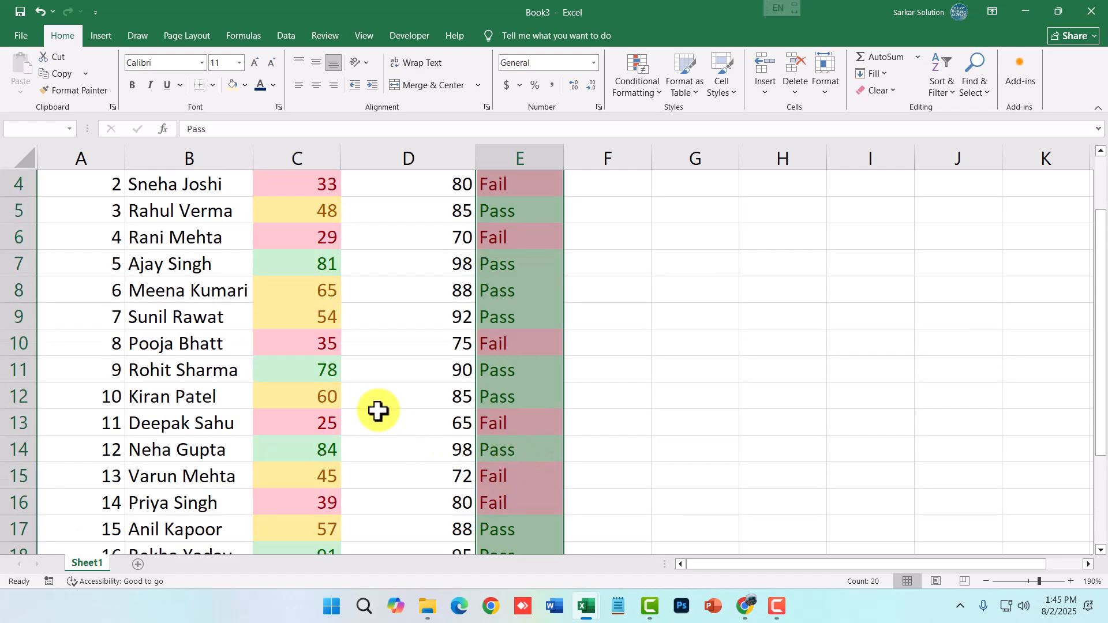
{"action": "scroll", "coordinate": [654, 386], "scroll_direction": "up", "scroll_amount": 1}
{"action": "left_click", "coordinate": [750, 359]}
Enter the cities Chhindwara, Bhopal, Jabalpur and Indore in G2:G5 and fill the list down to G16
{"action": "left_click", "coordinate": [697, 237]}
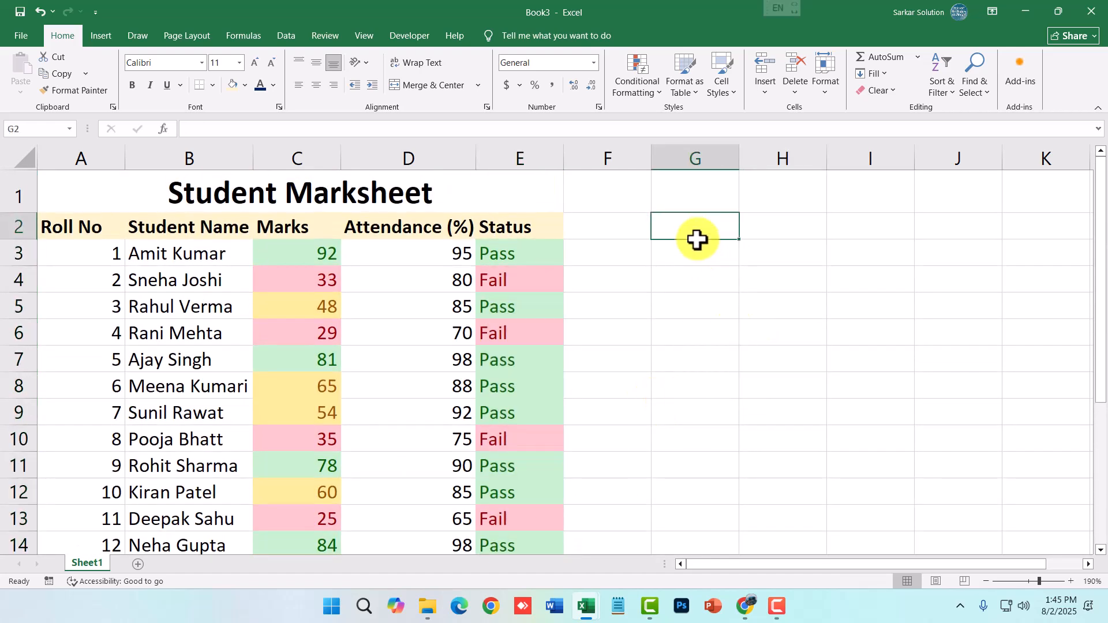
{"action": "type", "text": "Chhindwara"}
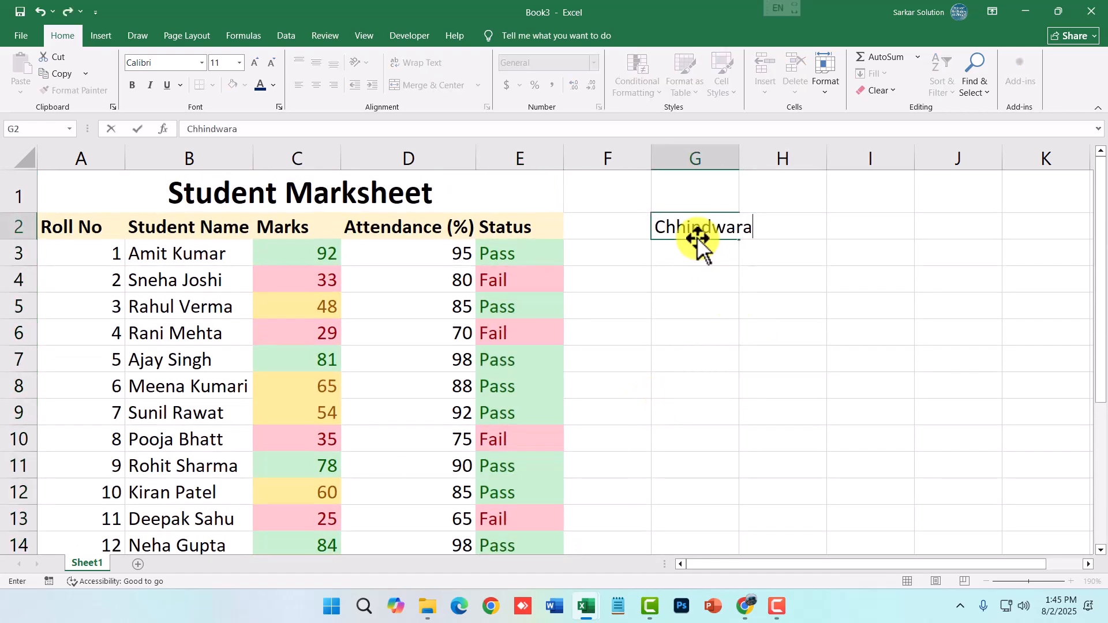
{"action": "key", "text": "Return"}
{"action": "type", "text": "Bhopal"}
{"action": "key", "text": "Return"}
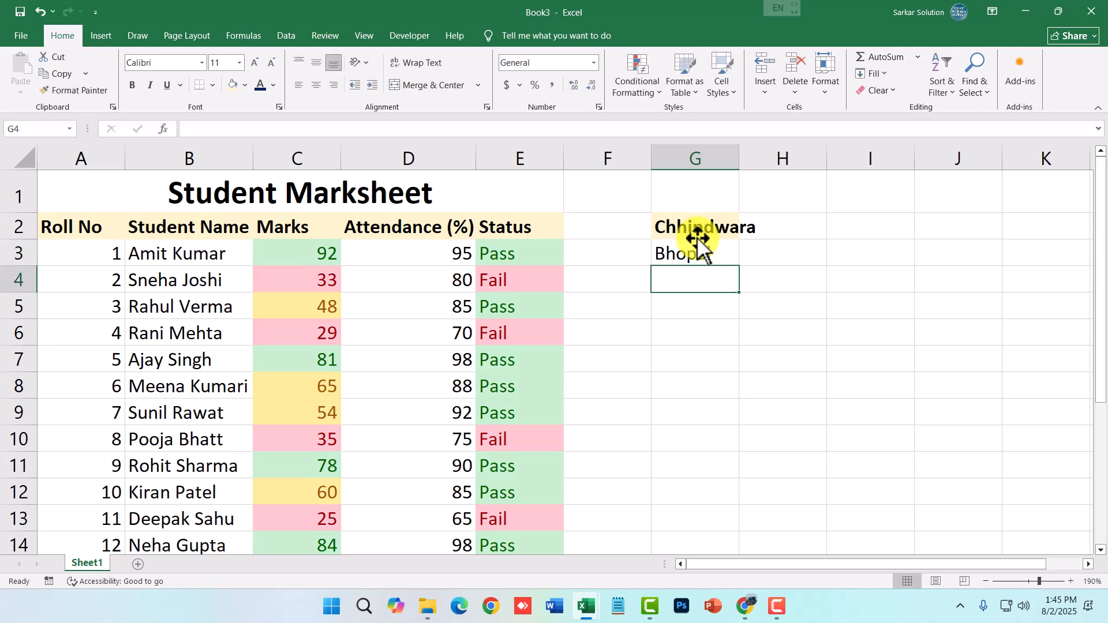
{"action": "type", "text": "Jabalpur"}
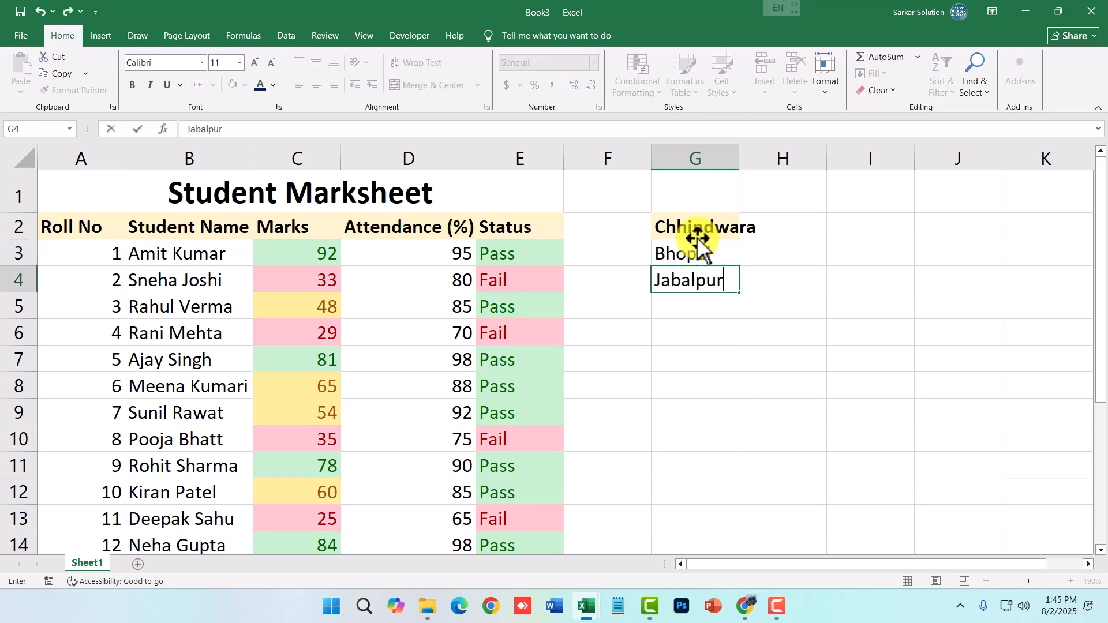
{"action": "key", "text": "Return"}
{"action": "type", "text": "N"}
{"action": "key", "text": "BackSpace"}
{"action": "type", "text": "Indor"}
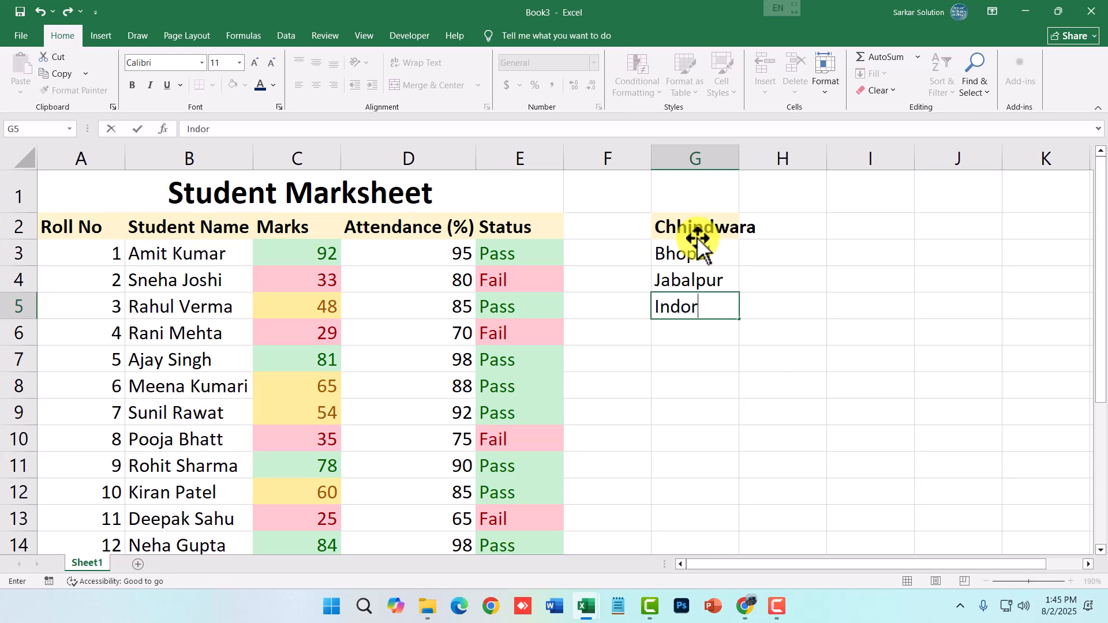
{"action": "type", "text": "e"}
{"action": "key", "text": "Return"}
{"action": "left_click_drag", "start_coordinate": [693, 227], "coordinate": [743, 569]}
{"action": "scroll", "coordinate": [751, 449], "scroll_direction": "up", "scroll_amount": 1}
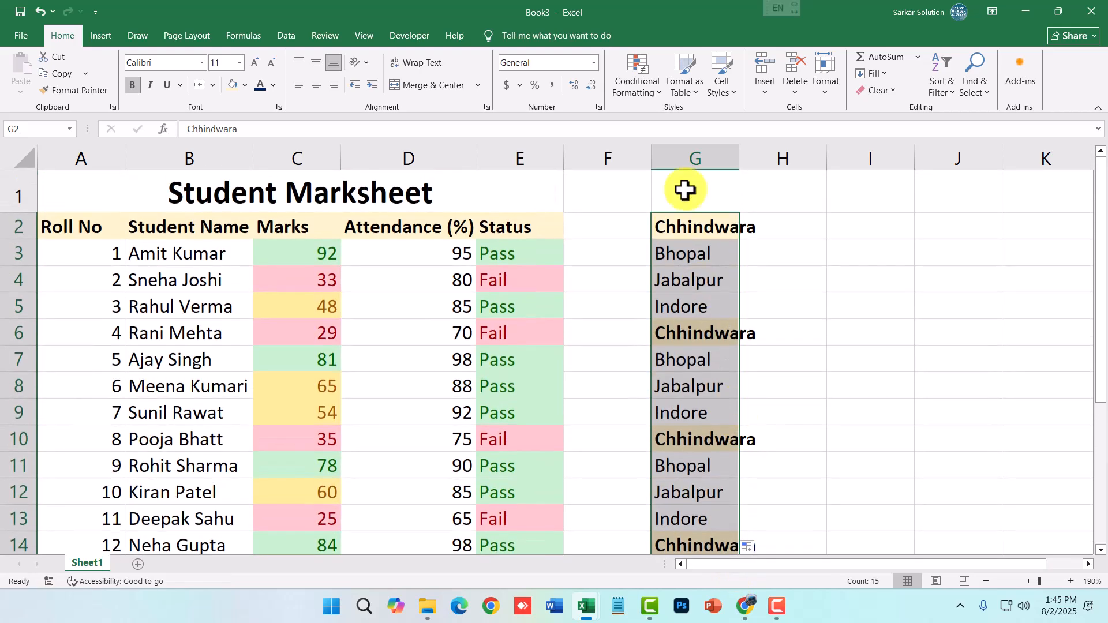
Try a Text That Contains "Chhindwara" rule with Green Fill with Dark Green Text on the city list G2:G16
{"action": "left_click", "coordinate": [658, 92]}
{"action": "mouse_move", "coordinate": [701, 126]}
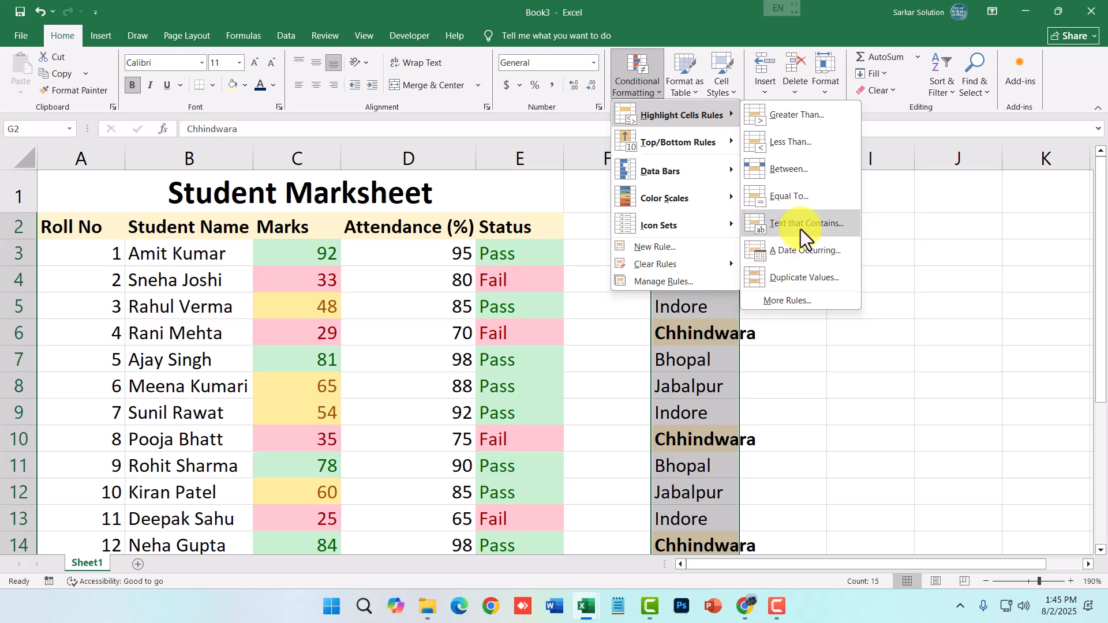
{"action": "left_click", "coordinate": [801, 229]}
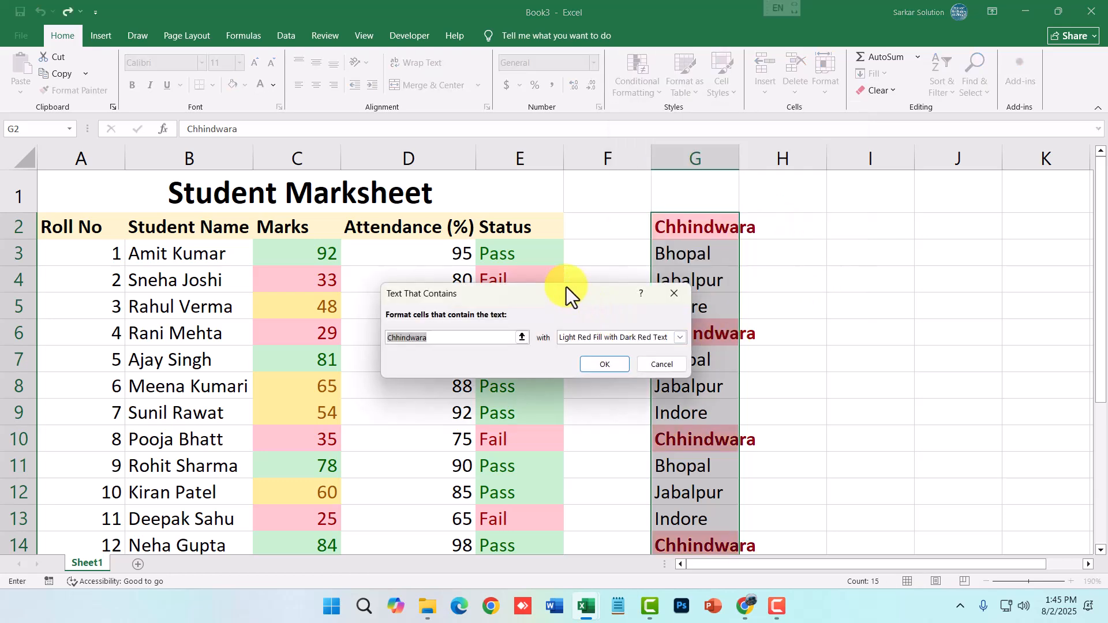
{"action": "left_click_drag", "start_coordinate": [573, 290], "coordinate": [446, 229]}
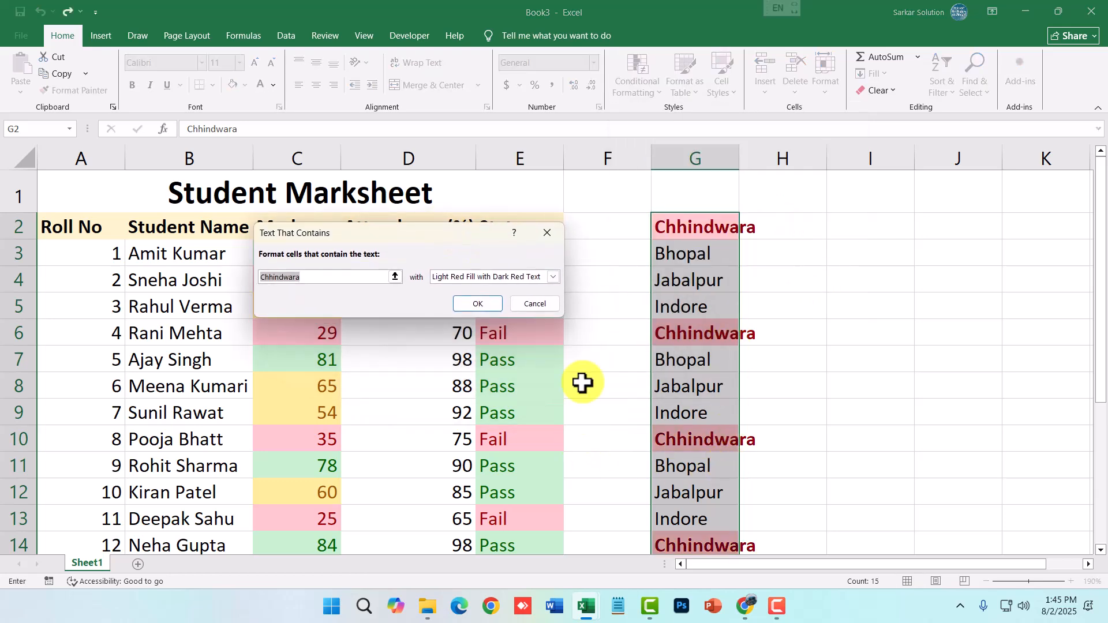
{"action": "left_click", "coordinate": [553, 278]}
{"action": "left_click", "coordinate": [531, 309]}
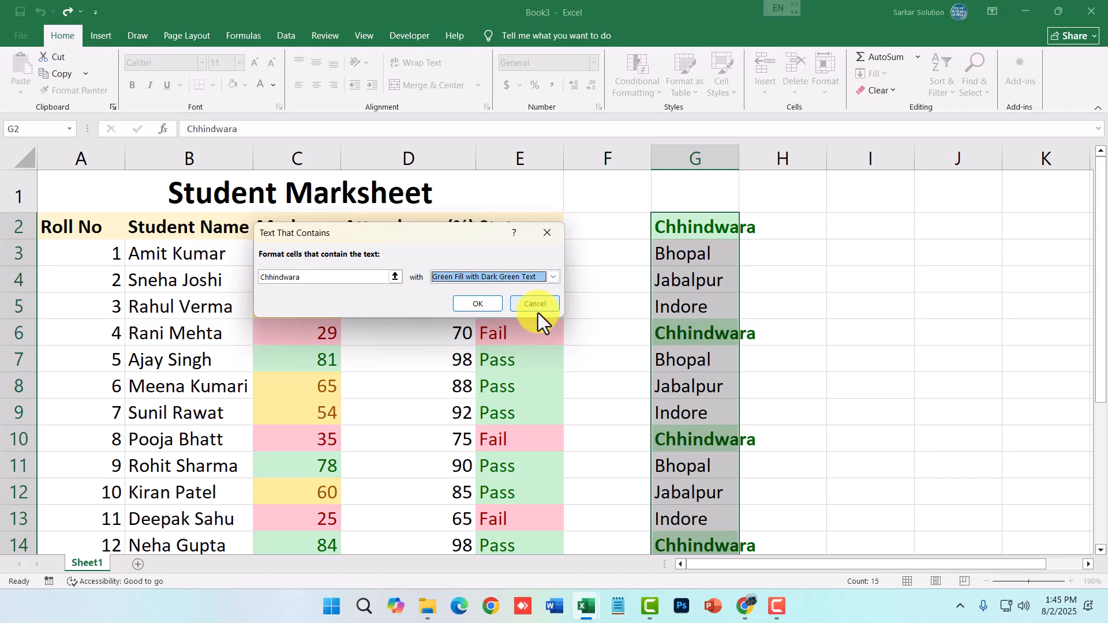
{"action": "left_click", "coordinate": [536, 310]}
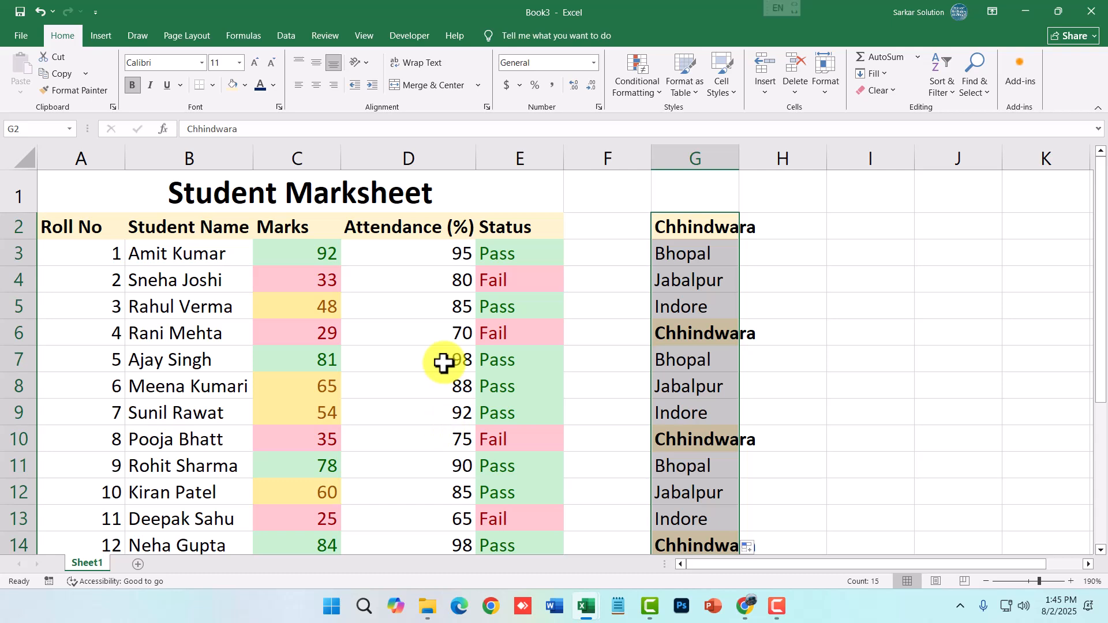
{"action": "left_click", "coordinate": [638, 91]}
{"action": "mouse_move", "coordinate": [690, 122]}
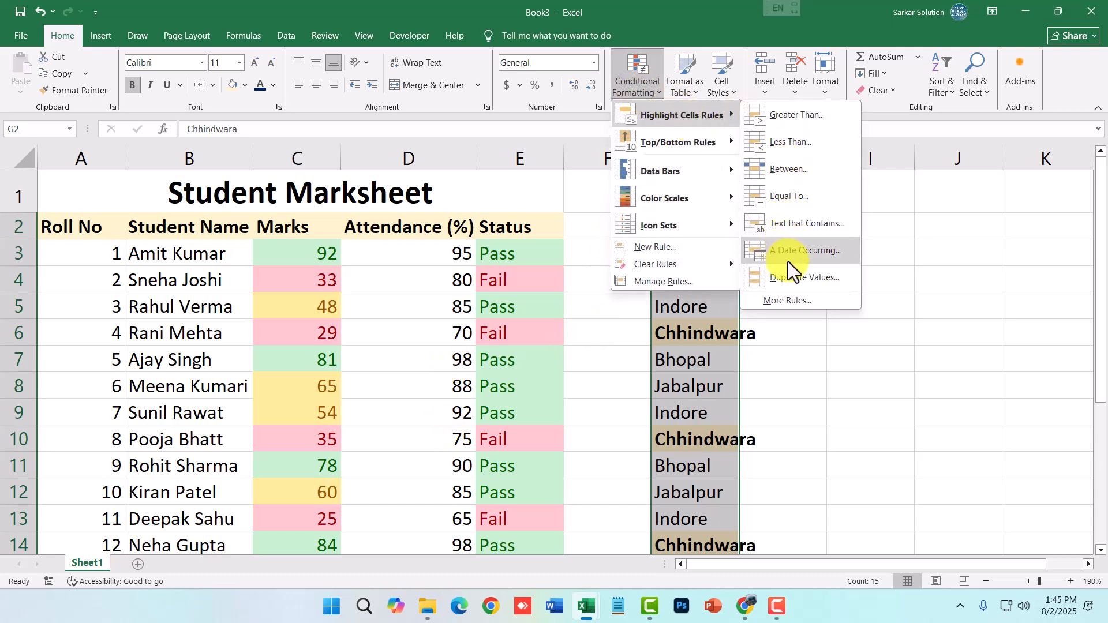
{"action": "left_click", "coordinate": [483, 356]}
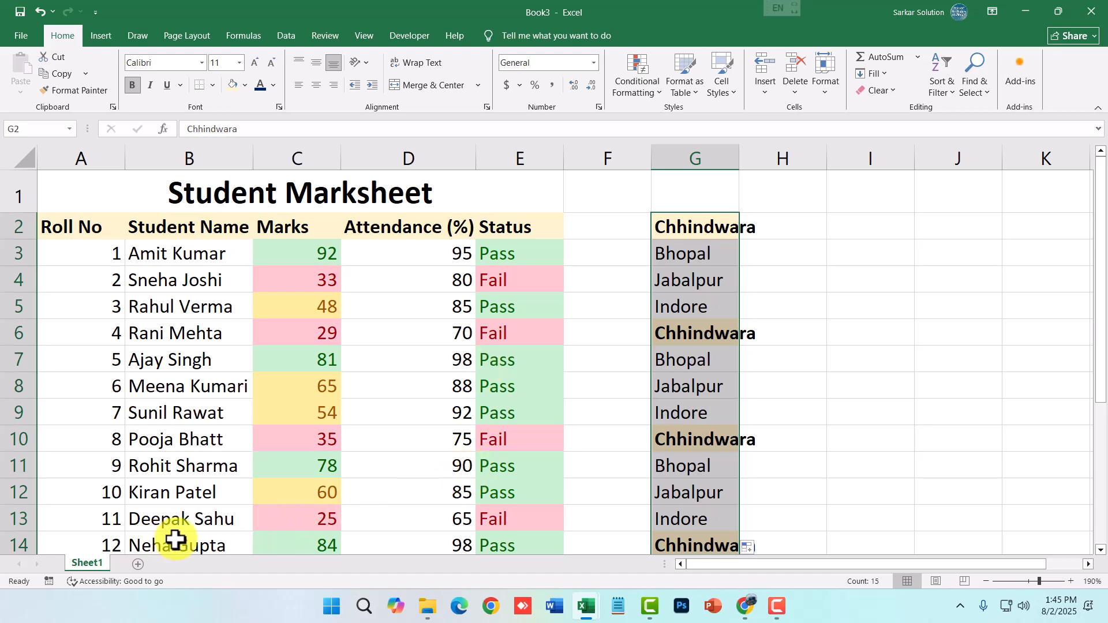
Look over the data in the Practice Sheet workbook and return to the city list in Book3
{"action": "key", "text": "alt+Tab"}
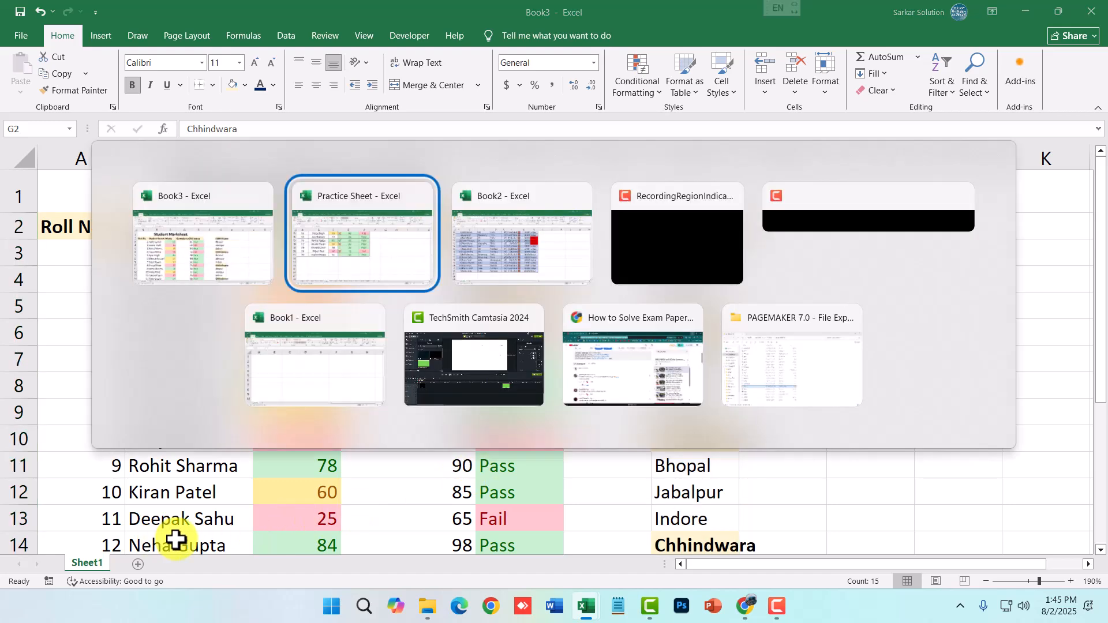
{"action": "key", "text": "alt+Tab"}
{"action": "scroll", "coordinate": [442, 393], "scroll_direction": "up", "scroll_amount": 2}
{"action": "left_click_drag", "start_coordinate": [476, 200], "coordinate": [485, 459]}
{"action": "scroll", "coordinate": [485, 460], "scroll_direction": "down", "scroll_amount": 2}
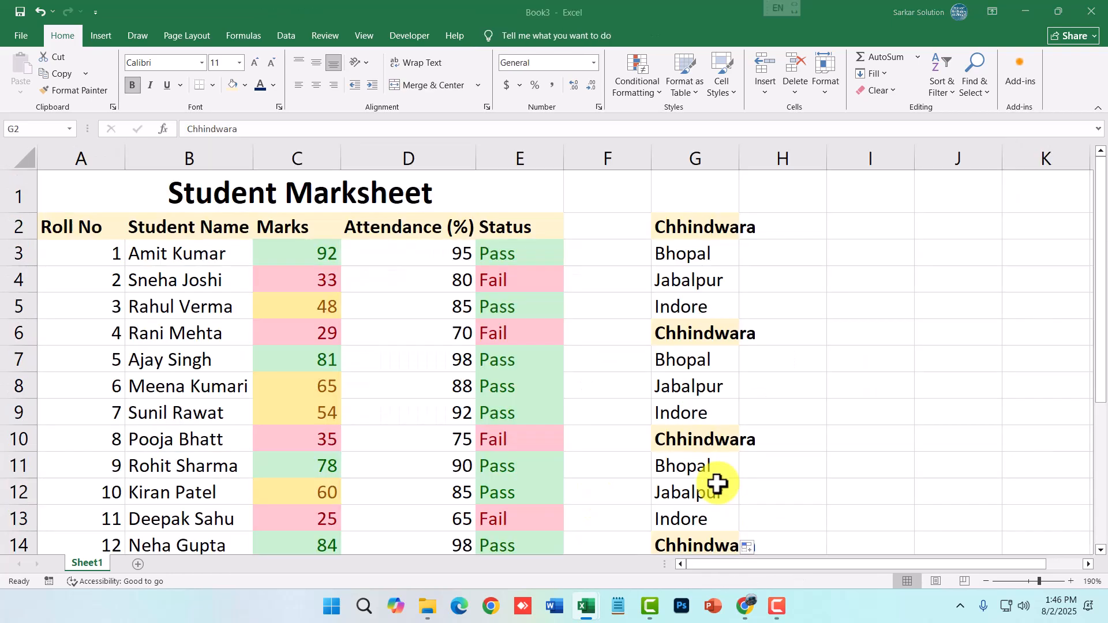
{"action": "key", "text": "ctrl+shift+Down"}
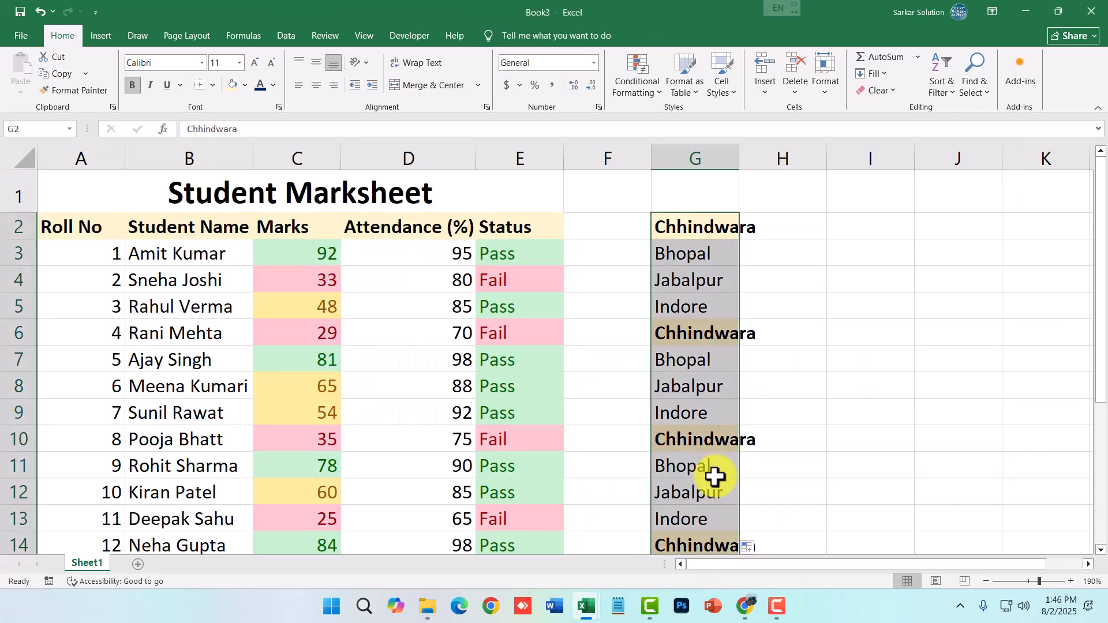
Enter the date 30 July in J2 and fill the dates down to J16
{"action": "left_click", "coordinate": [942, 233]}
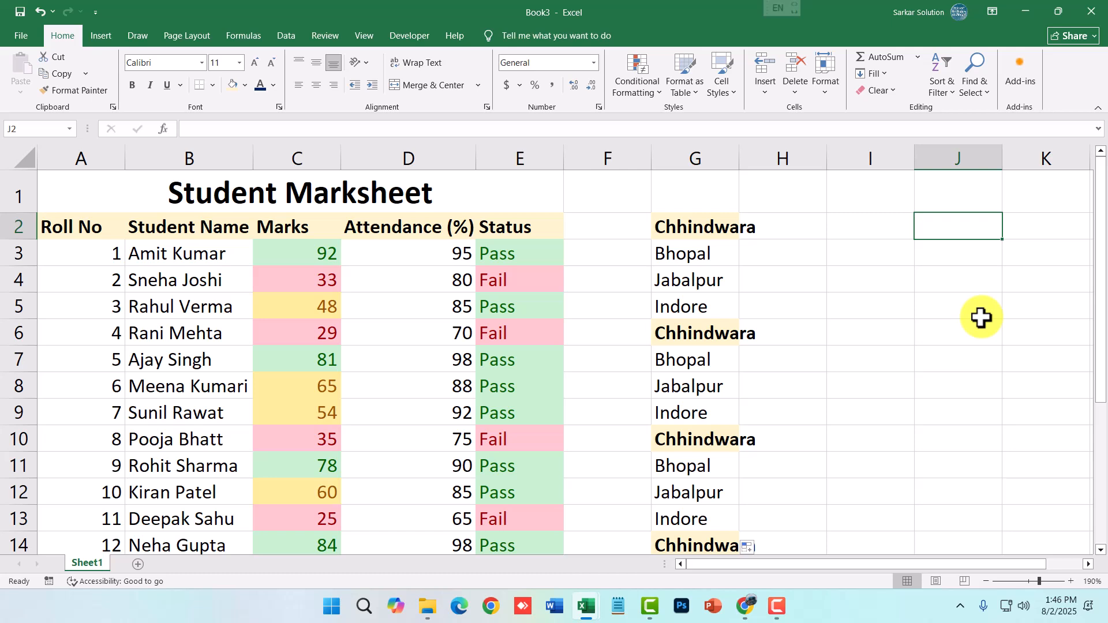
{"action": "type", "text": "25"}
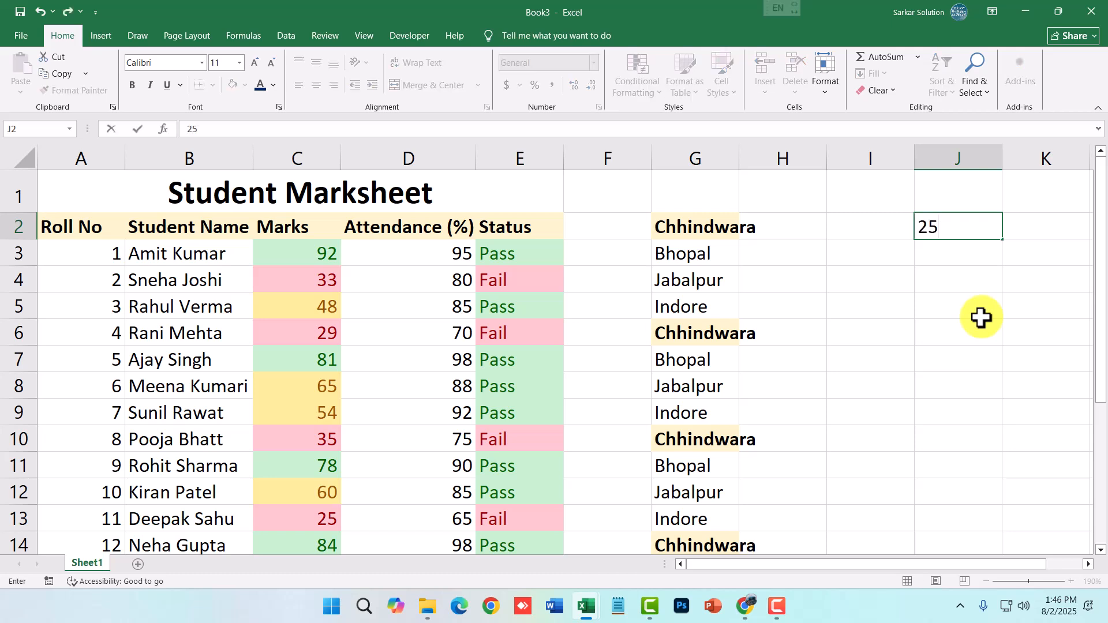
{"action": "type", "text": "30"}
{"action": "type", "text": " July"}
{"action": "key", "text": "Return"}
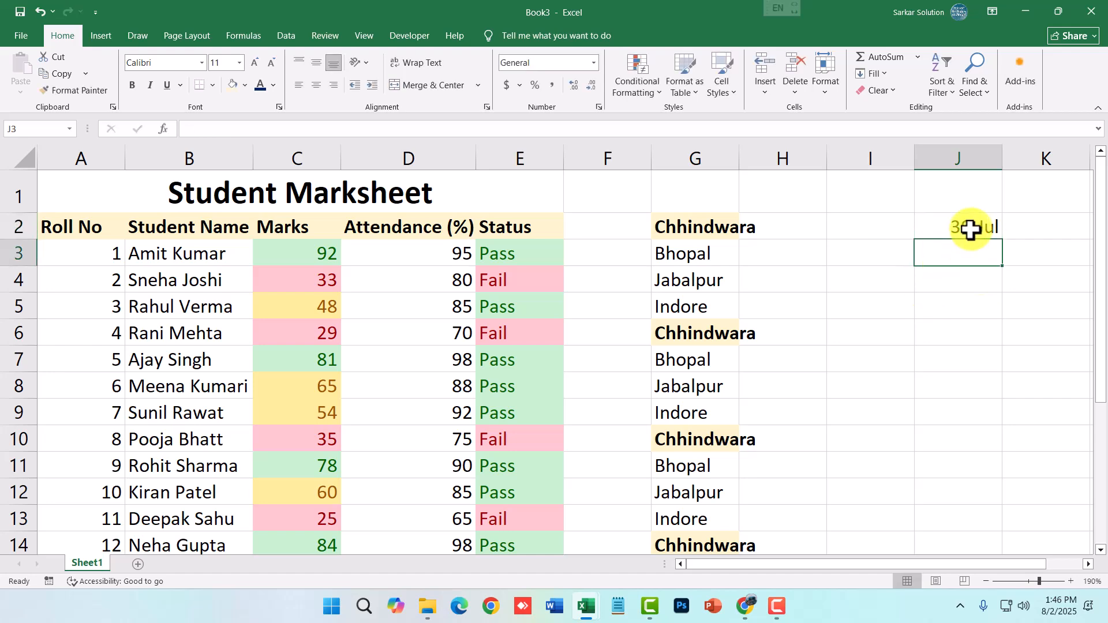
{"action": "left_click", "coordinate": [973, 229]}
{"action": "left_click_drag", "start_coordinate": [1002, 237], "coordinate": [1085, 609]}
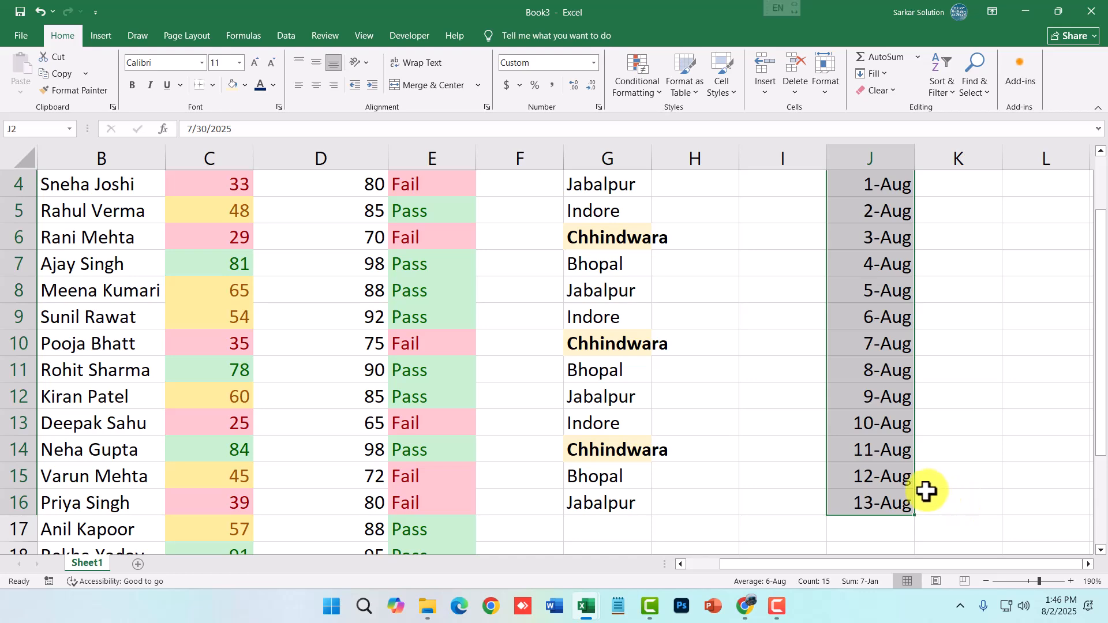
{"action": "scroll", "coordinate": [928, 490], "scroll_direction": "down", "scroll_amount": 3, "text": "ctrl"}
{"action": "scroll", "coordinate": [831, 437], "scroll_direction": "up", "scroll_amount": 1}
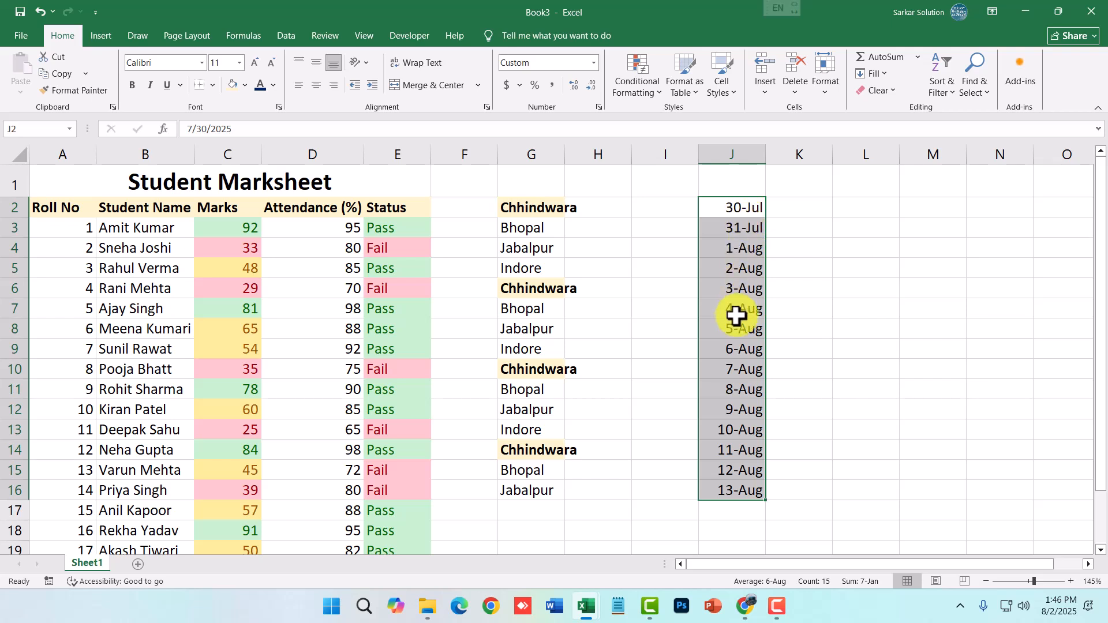
Try an A Date Occurring rule on J2:J16 with the Today, Tomorrow, This Month and Last month options
{"action": "left_click", "coordinate": [646, 104]}
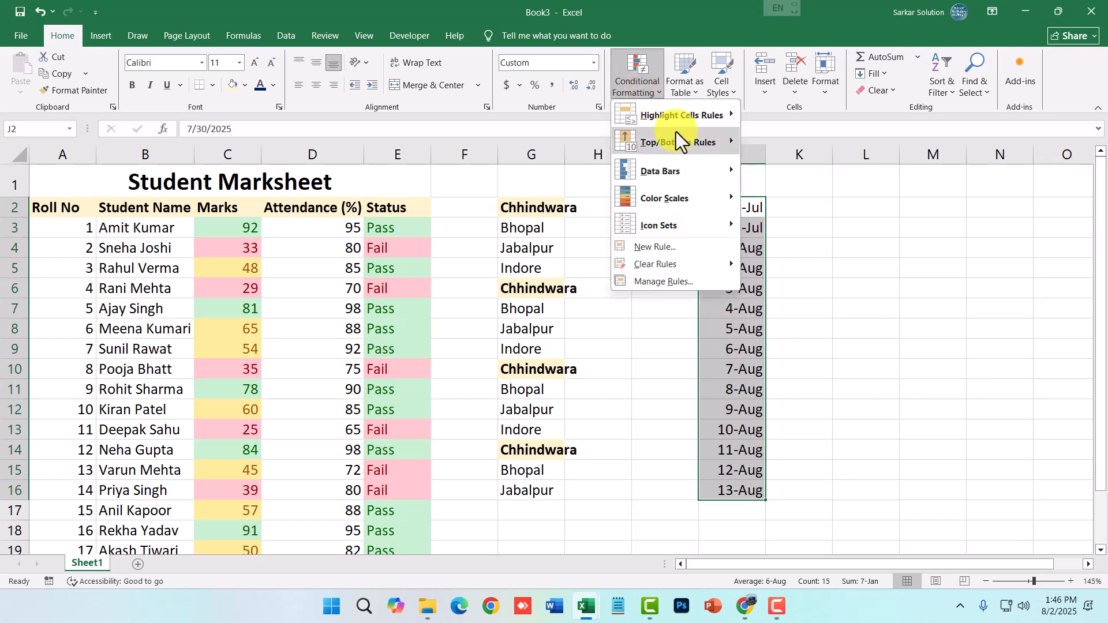
{"action": "mouse_move", "coordinate": [698, 118]}
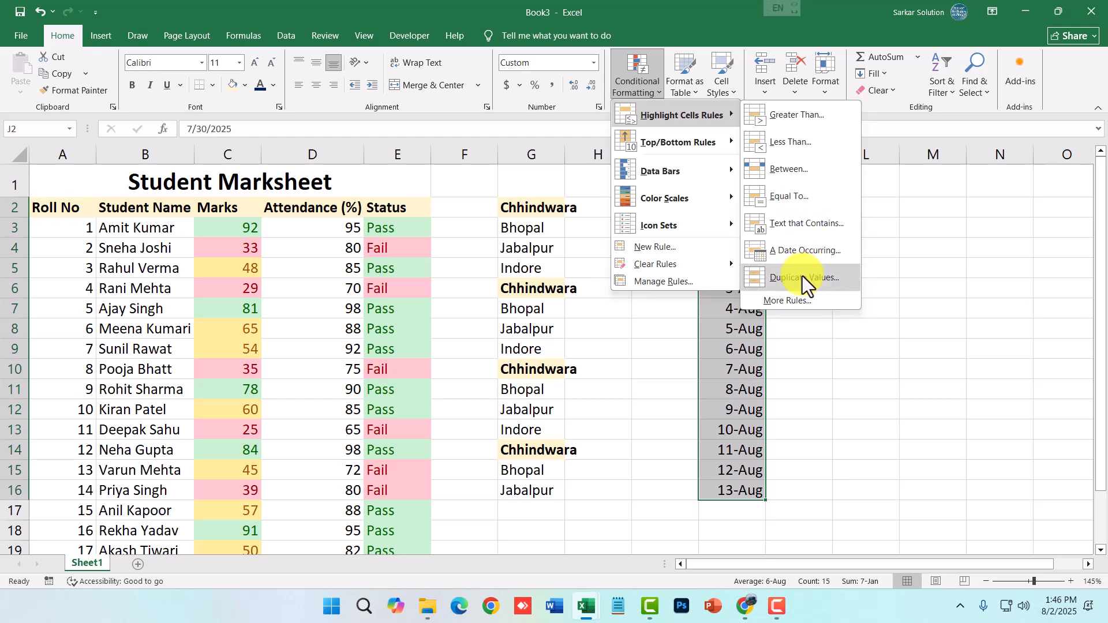
{"action": "left_click", "coordinate": [806, 253]}
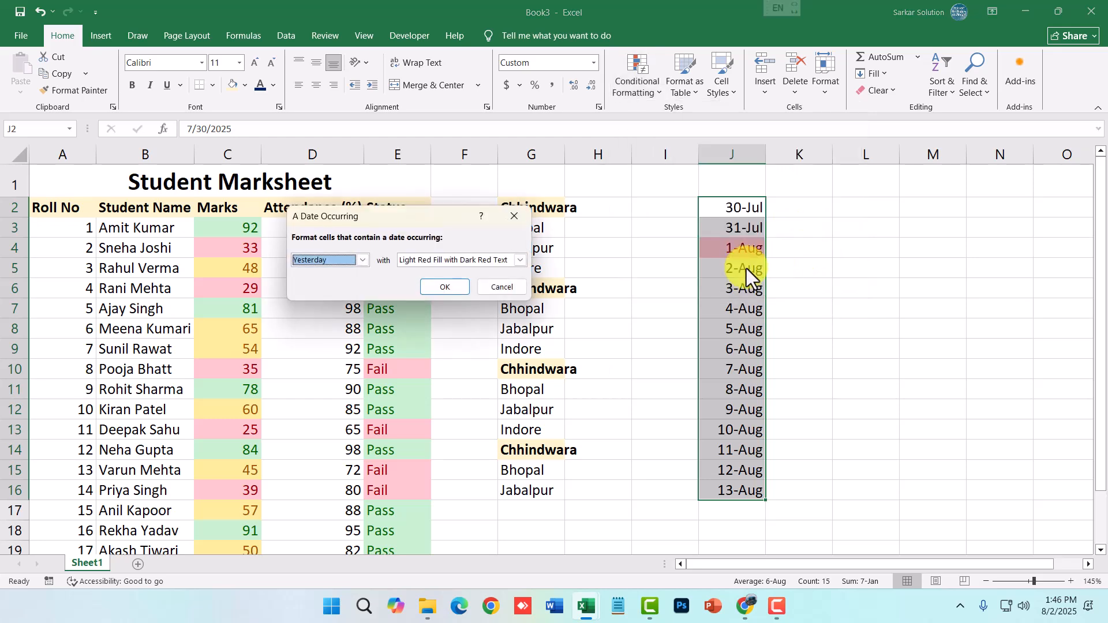
{"action": "left_click", "coordinate": [362, 261]}
{"action": "left_click", "coordinate": [341, 282]}
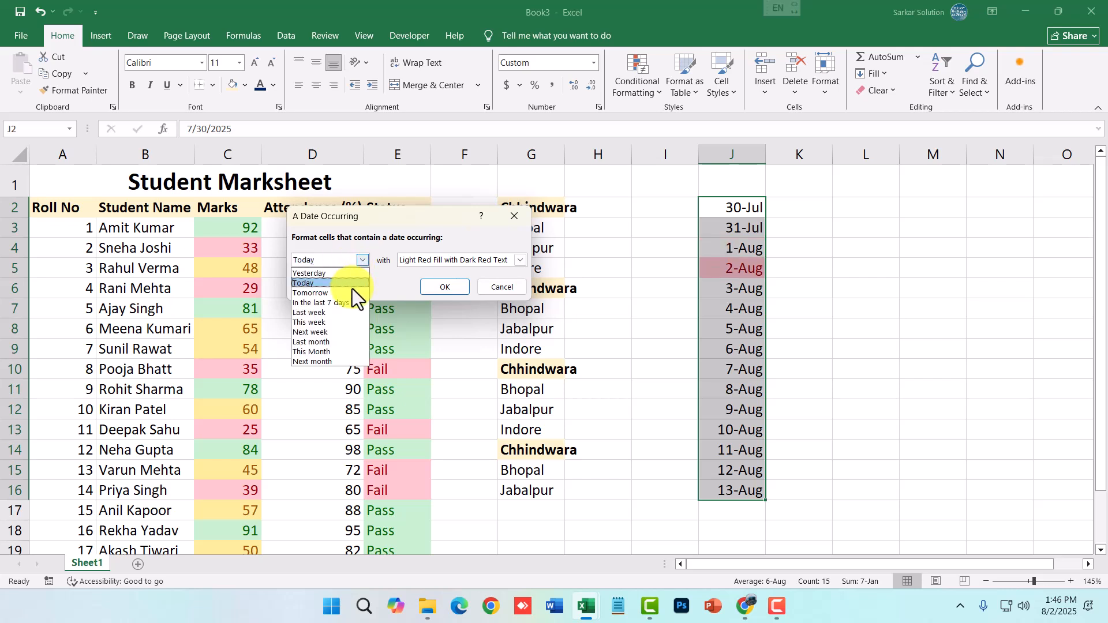
{"action": "left_click", "coordinate": [344, 293]}
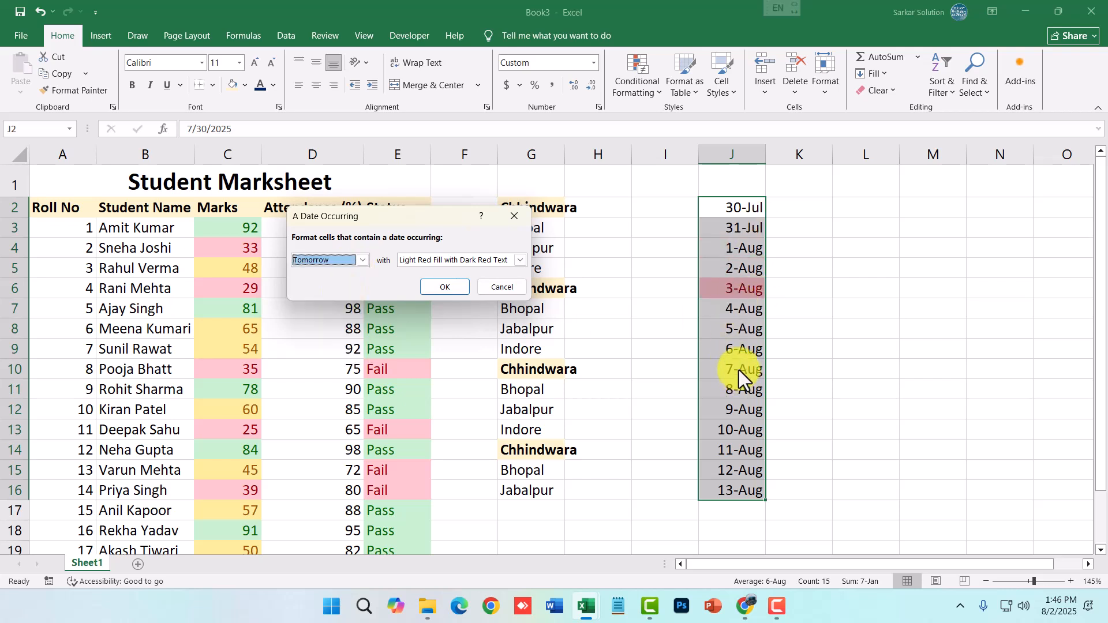
{"action": "left_click", "coordinate": [361, 260]}
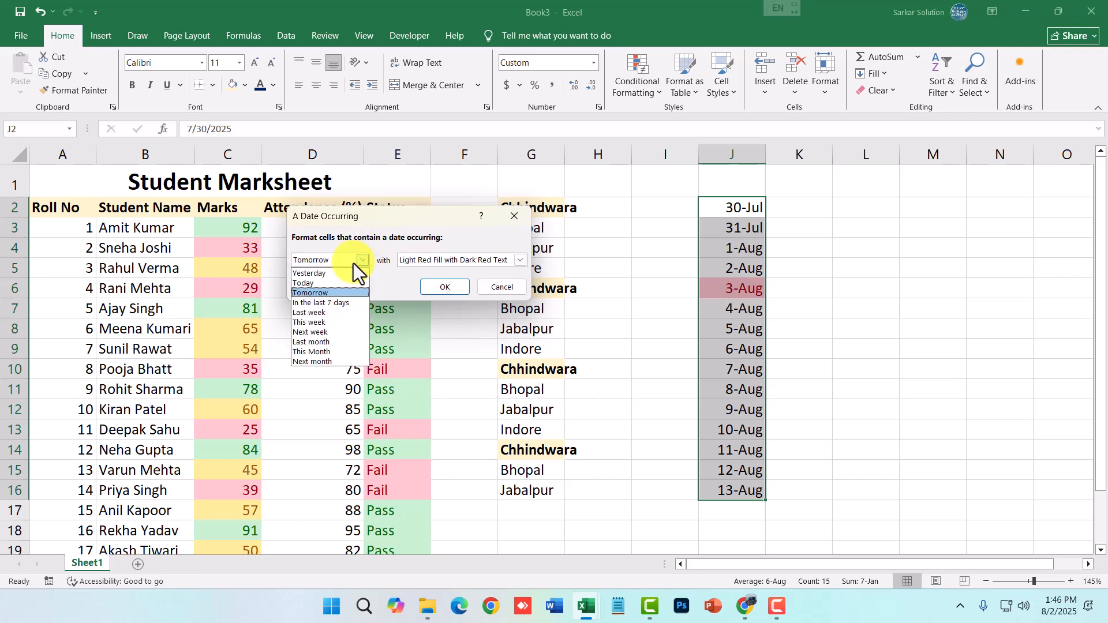
{"action": "left_click", "coordinate": [320, 354]}
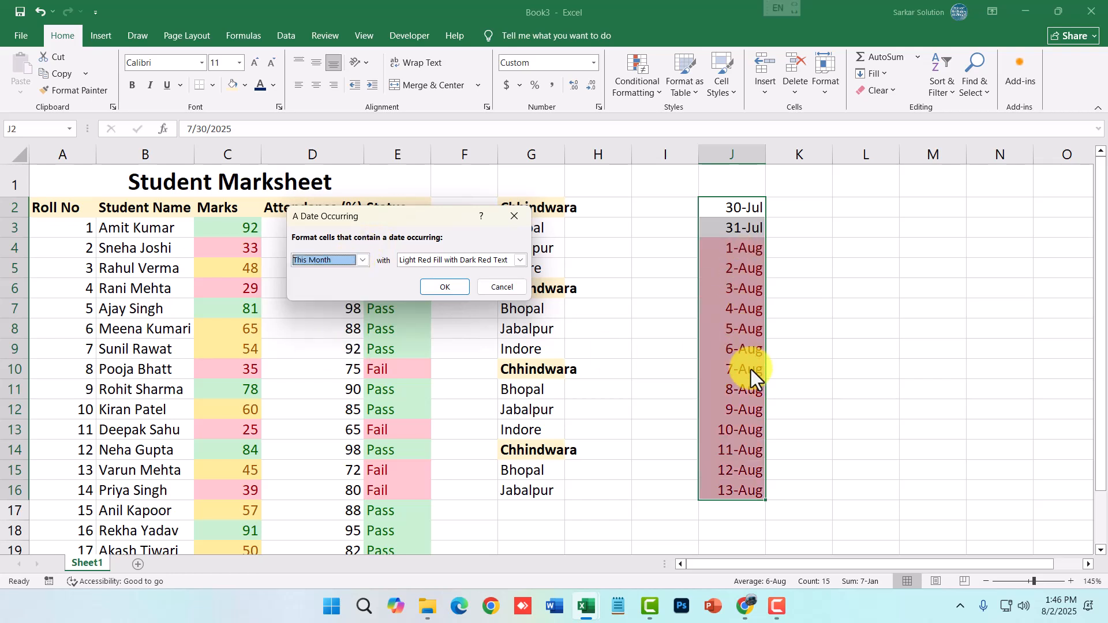
{"action": "left_click", "coordinate": [362, 259]}
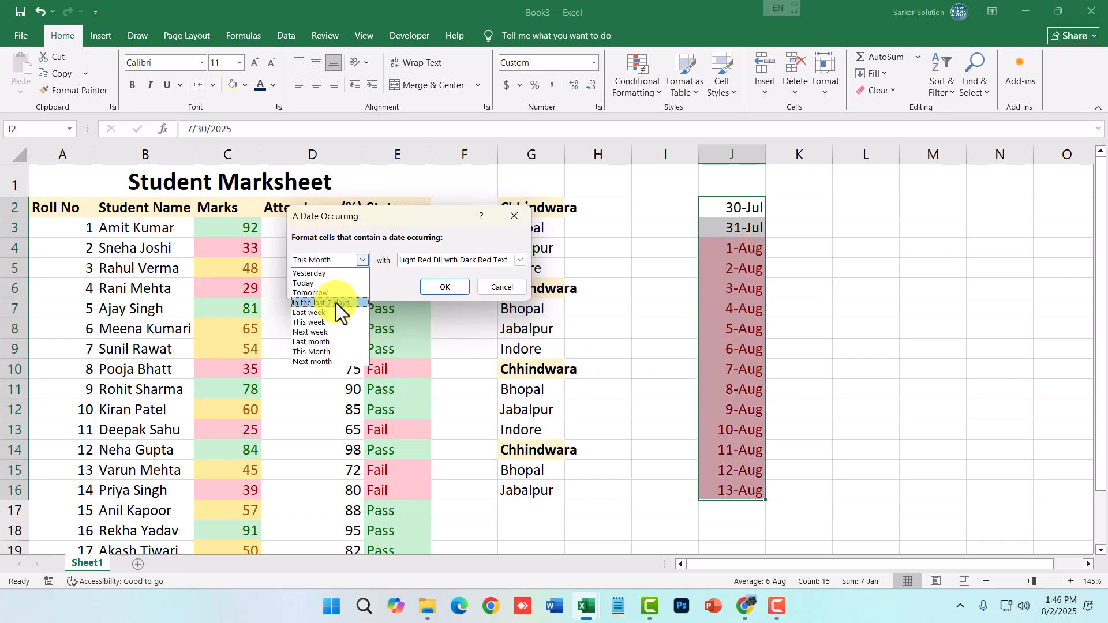
{"action": "left_click", "coordinate": [323, 341]}
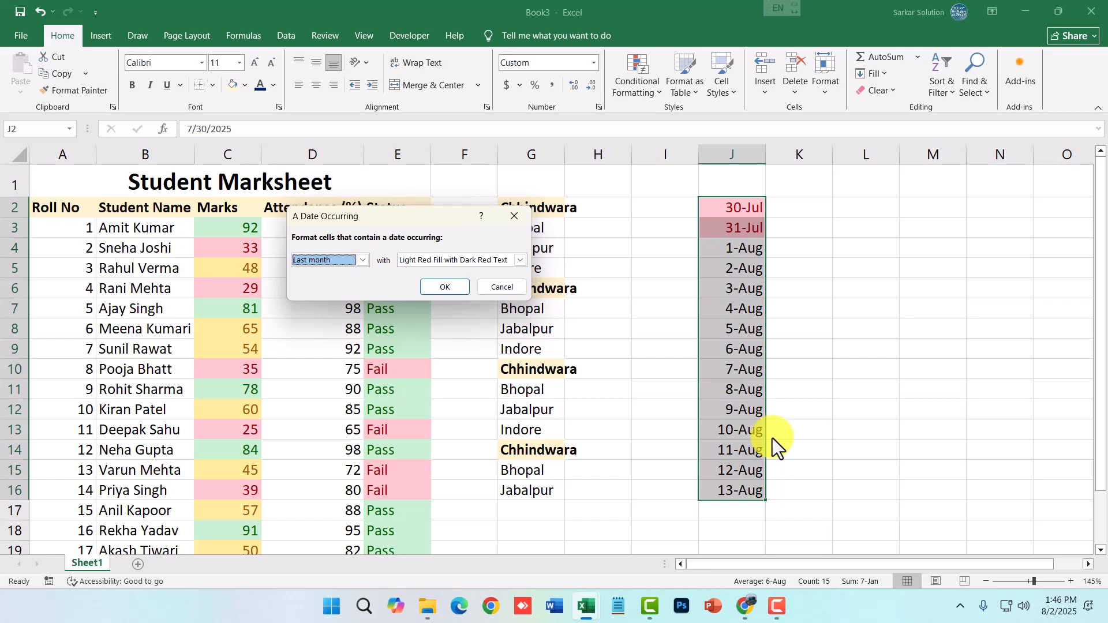
{"action": "left_click", "coordinate": [504, 285]}
{"action": "left_click", "coordinate": [640, 84]}
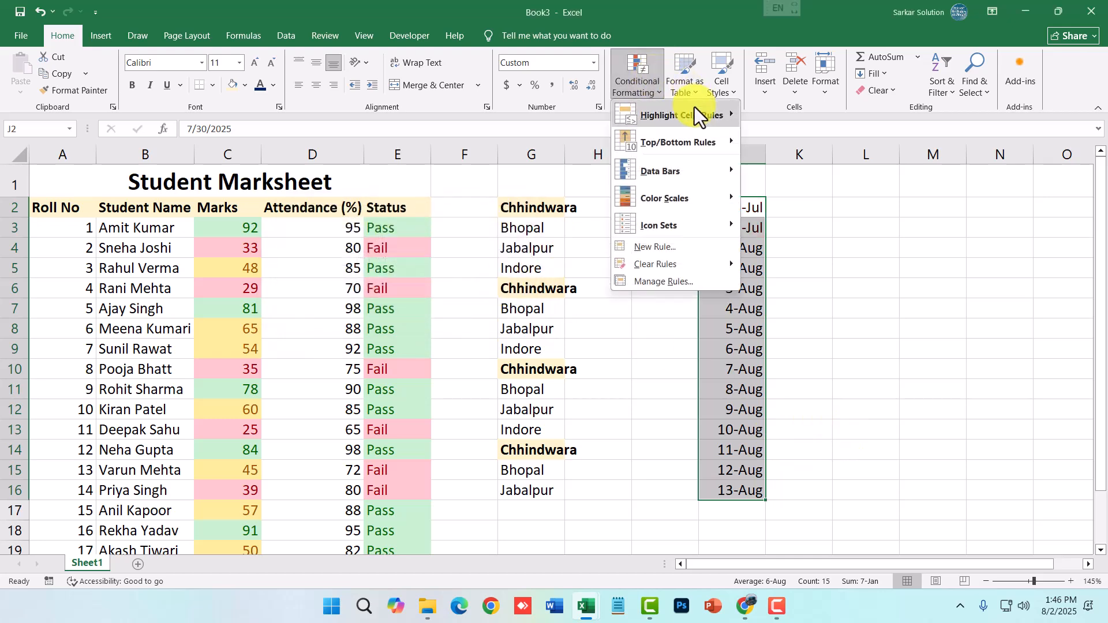
{"action": "mouse_move", "coordinate": [694, 106]}
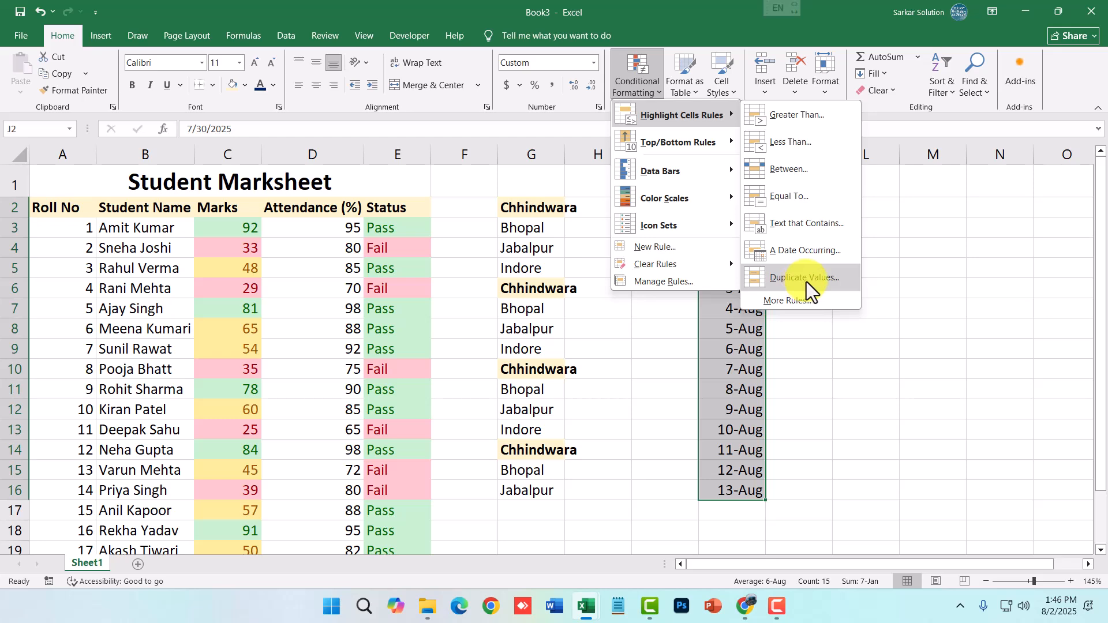
{"action": "left_click", "coordinate": [606, 508]}
Add the city Ujjain in G17 below the city list
{"action": "left_click_drag", "start_coordinate": [537, 215], "coordinate": [537, 493]}
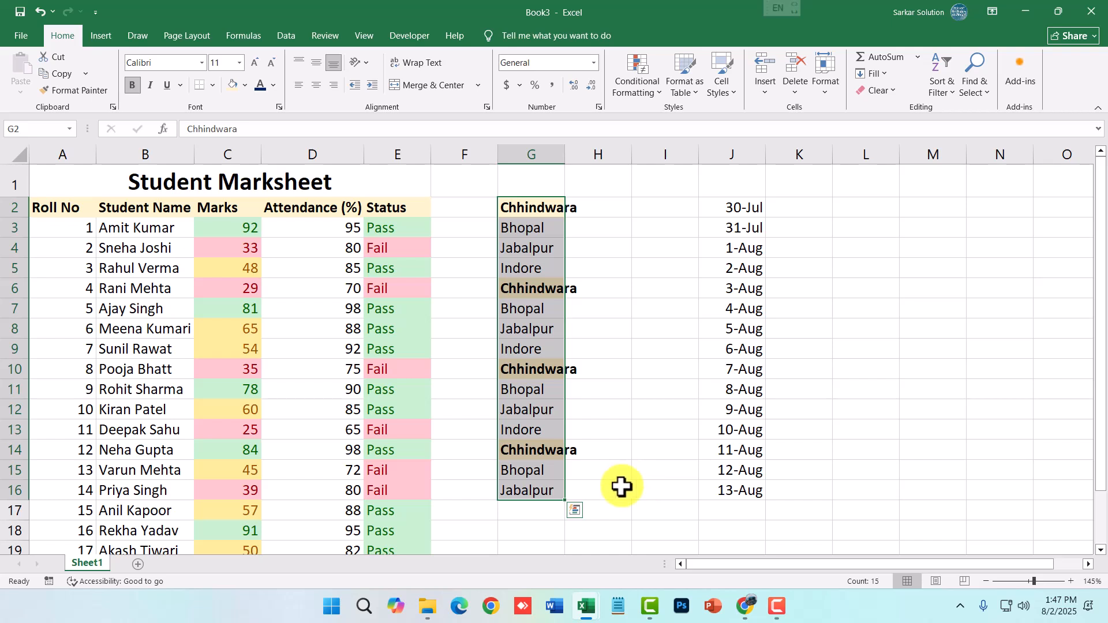
{"action": "left_click", "coordinate": [513, 506]}
{"action": "type", "text": "Ujjain"}
{"action": "key", "text": "Return"}
Try a Duplicate Values rule on the cities G2:G17, first with Duplicate and then with Unique values
{"action": "left_click_drag", "start_coordinate": [554, 512], "coordinate": [537, 208]}
{"action": "left_click", "coordinate": [642, 96]}
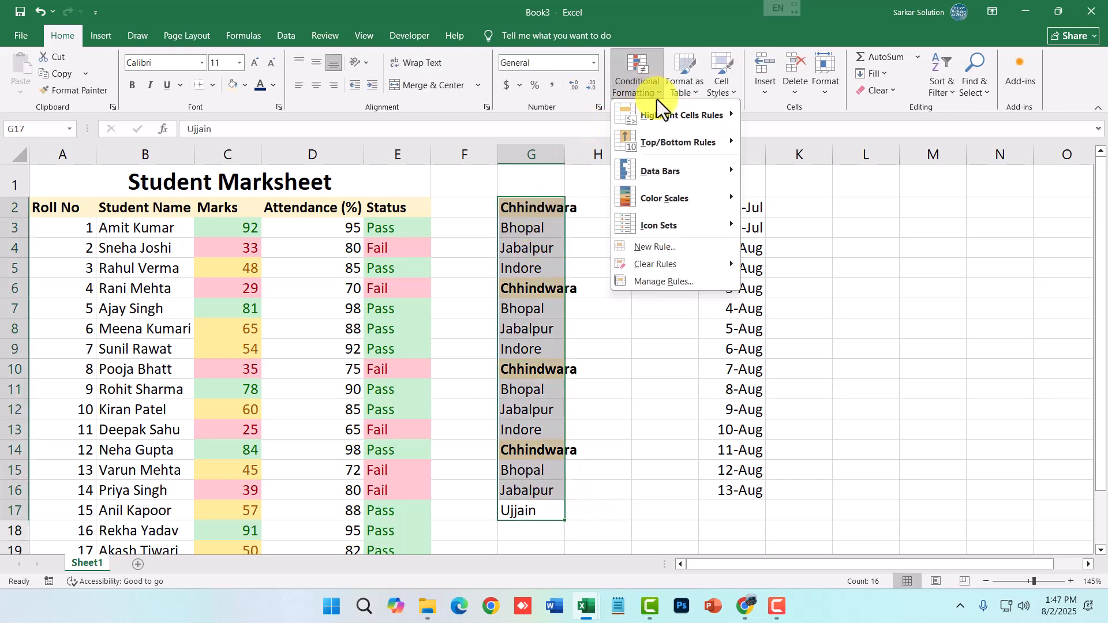
{"action": "mouse_move", "coordinate": [708, 116]}
{"action": "left_click", "coordinate": [827, 277]}
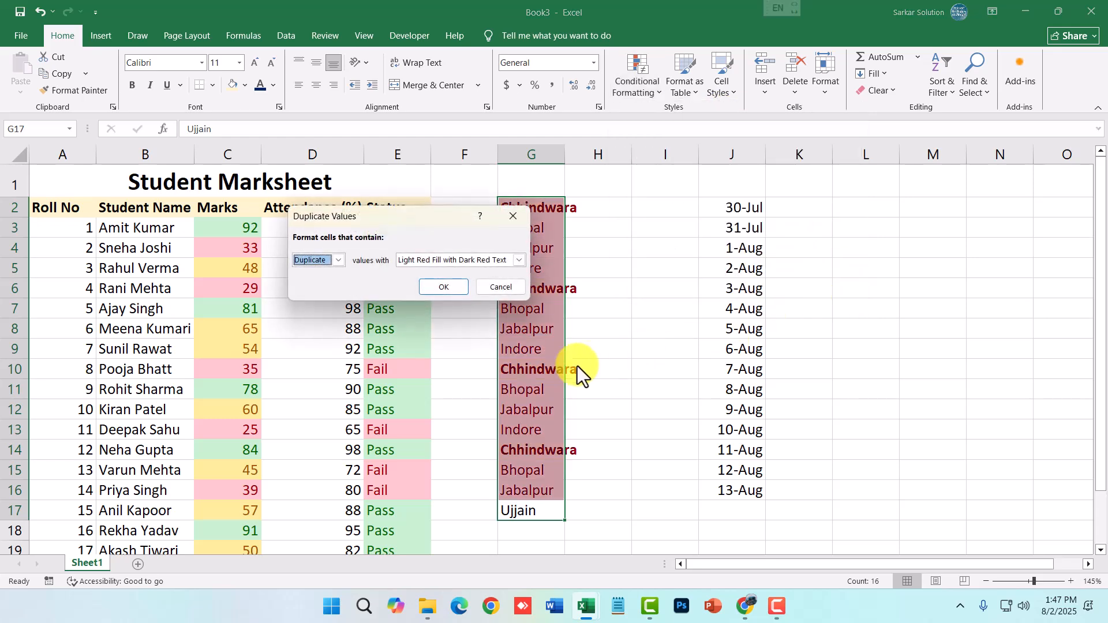
{"action": "left_click_drag", "start_coordinate": [477, 221], "coordinate": [397, 201]}
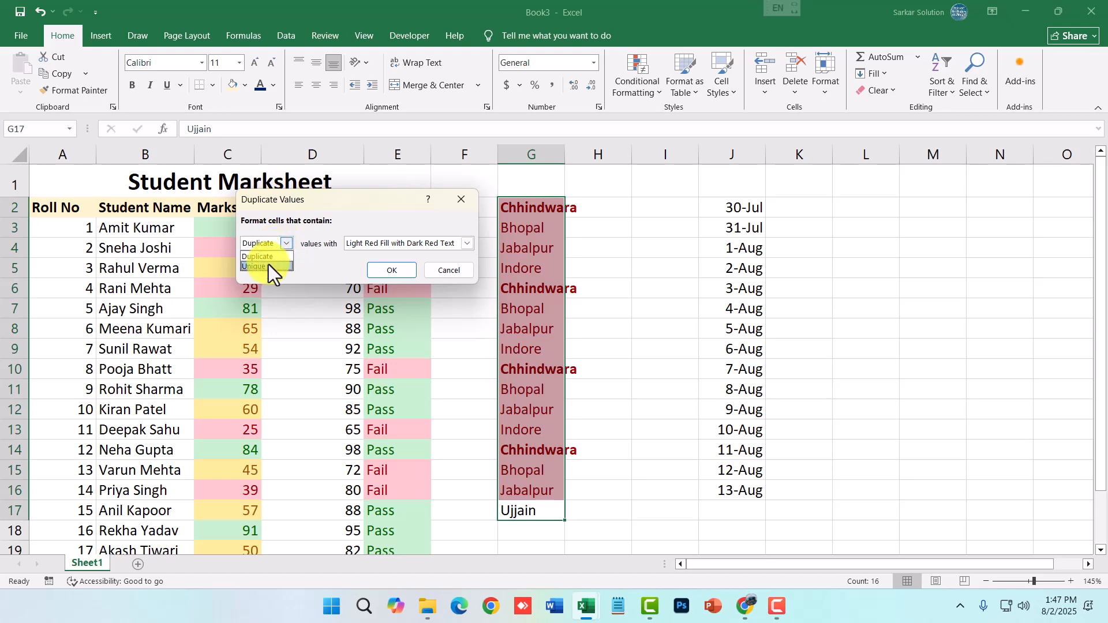
{"action": "left_click", "coordinate": [269, 264]}
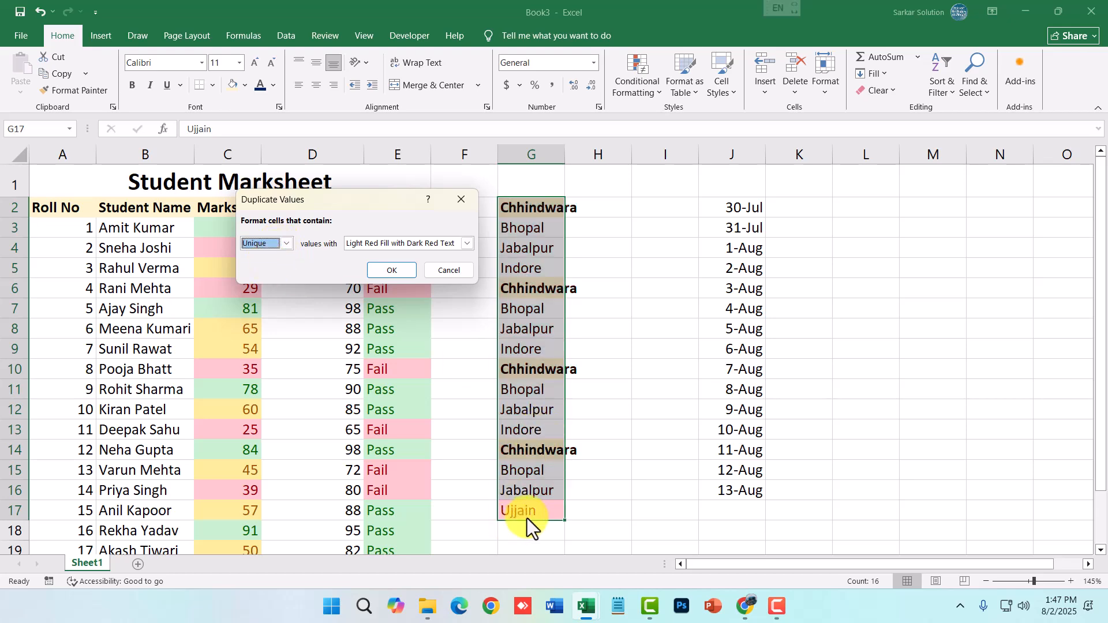
{"action": "left_click", "coordinate": [458, 270]}
{"action": "left_click", "coordinate": [642, 91]}
{"action": "left_click", "coordinate": [586, 404]}
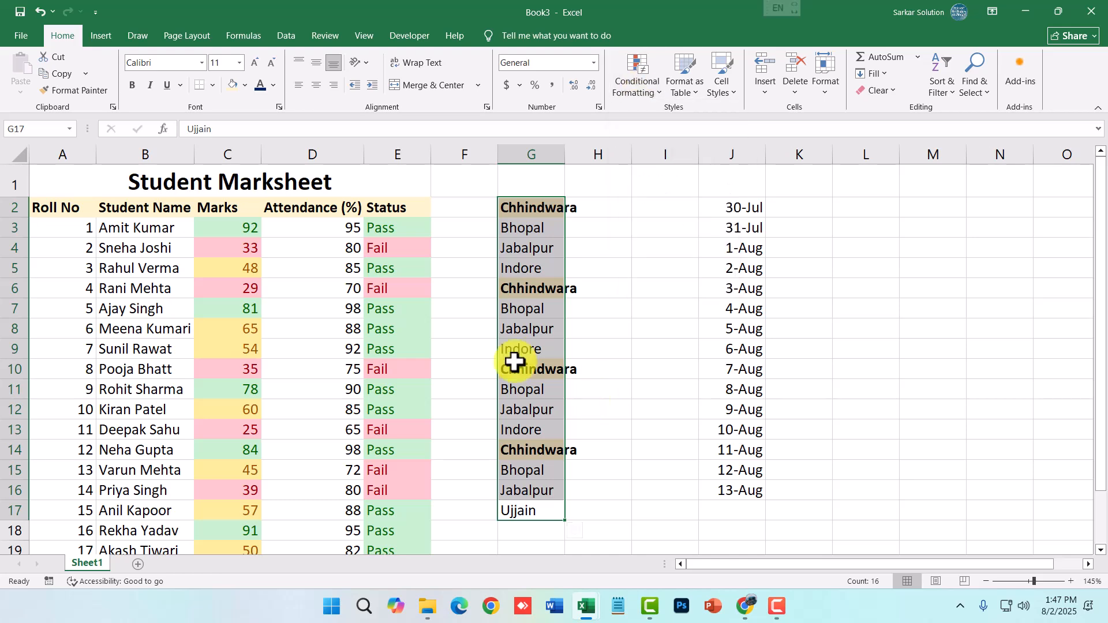
Review the Top/Bottom Rules, Data Bars, Color Scales and Icon Sets options for the Attendance (%) values D3:D22
{"action": "left_click_drag", "start_coordinate": [347, 228], "coordinate": [344, 564]}
{"action": "scroll", "coordinate": [352, 269], "scroll_direction": "up", "scroll_amount": 1}
{"action": "scroll", "coordinate": [317, 237], "scroll_direction": "down", "scroll_amount": 1}
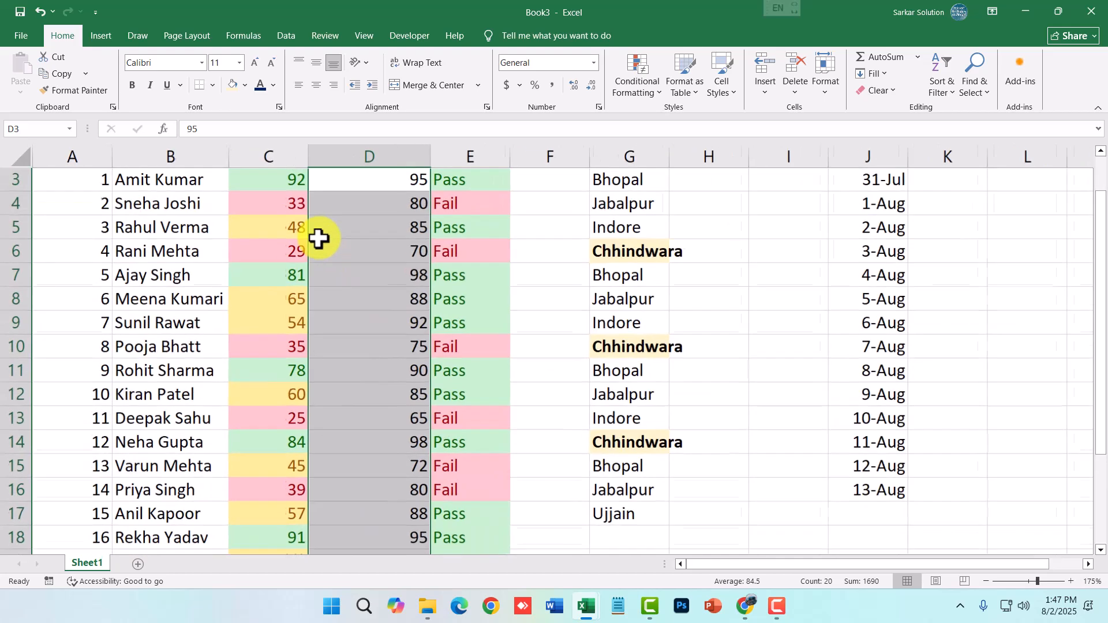
{"action": "scroll", "coordinate": [339, 274], "scroll_direction": "up", "scroll_amount": 5, "text": "ctrl"}
{"action": "scroll", "coordinate": [408, 306], "scroll_direction": "up", "scroll_amount": 1}
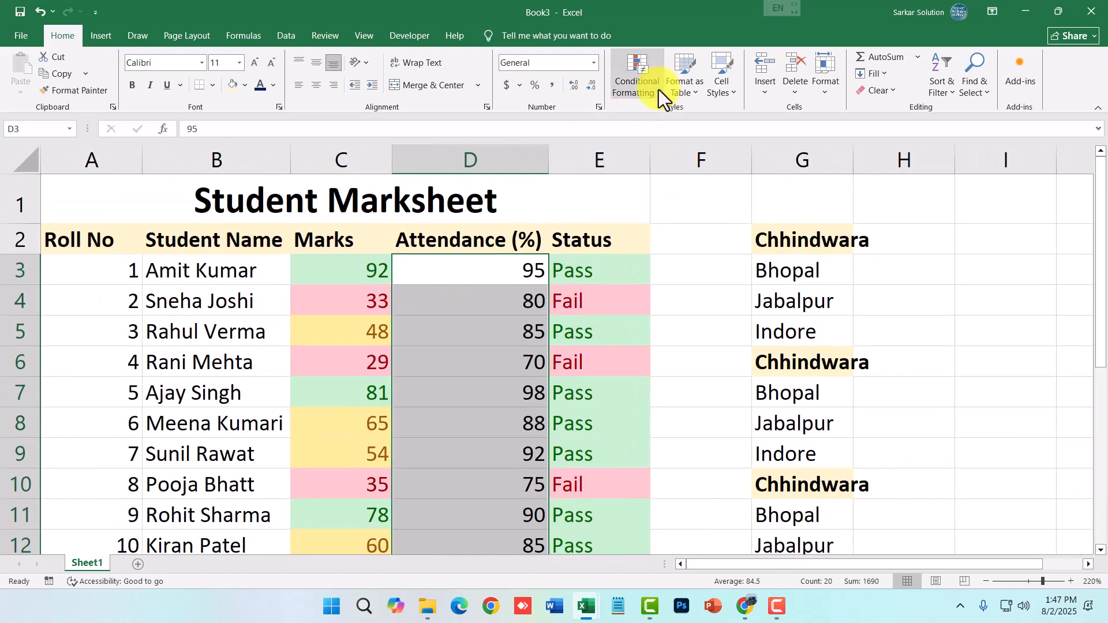
{"action": "left_click", "coordinate": [658, 90]}
{"action": "mouse_move", "coordinate": [678, 145]}
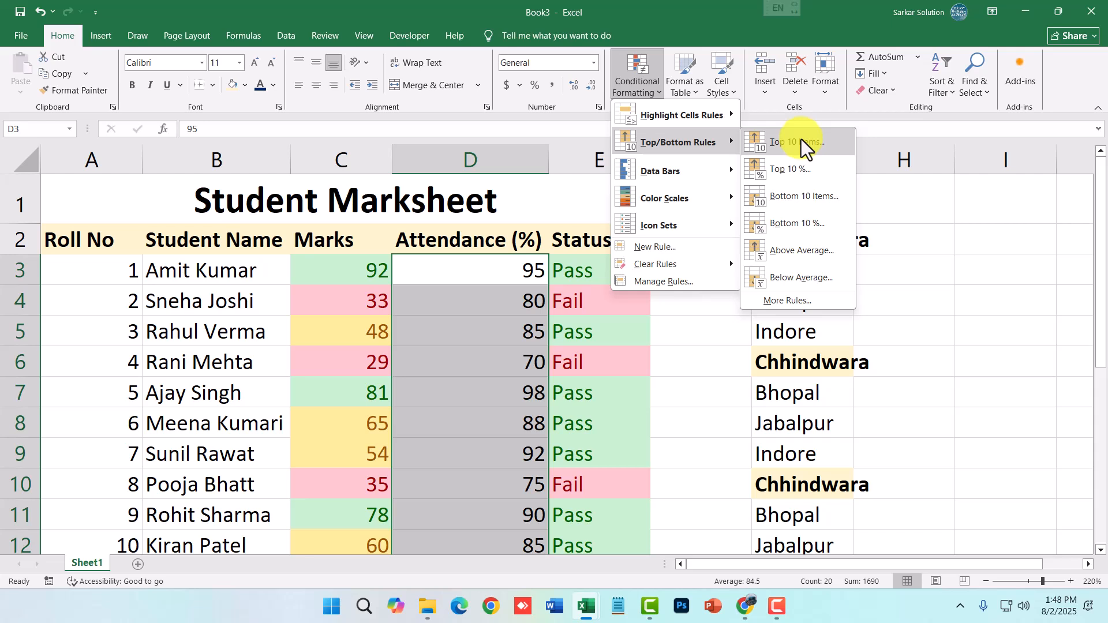
{"action": "mouse_move", "coordinate": [708, 171]}
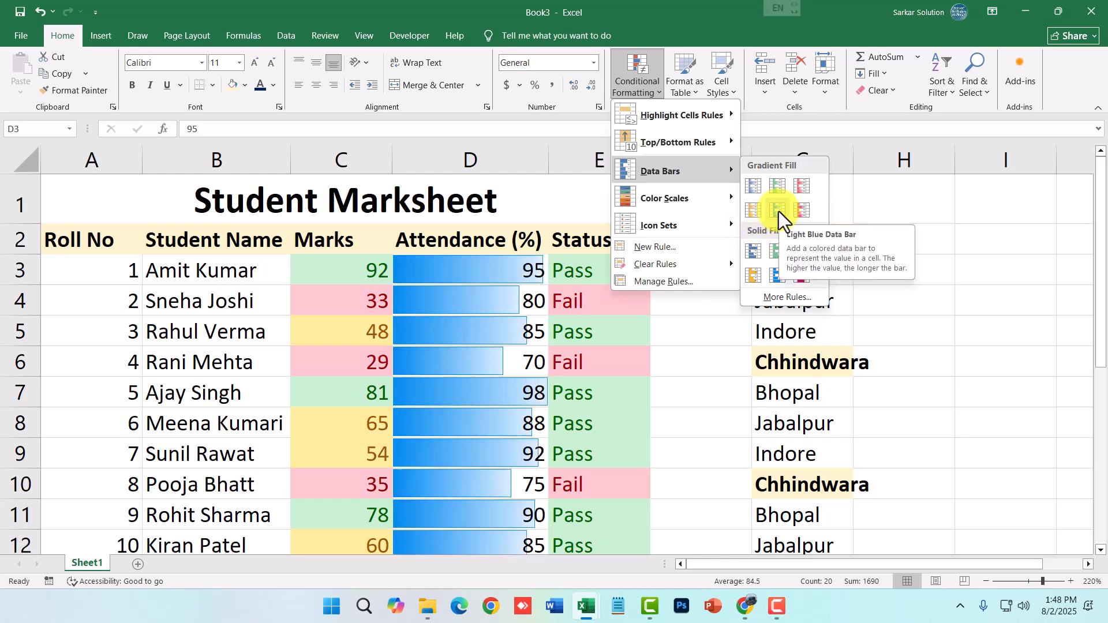
{"action": "mouse_move", "coordinate": [700, 207]}
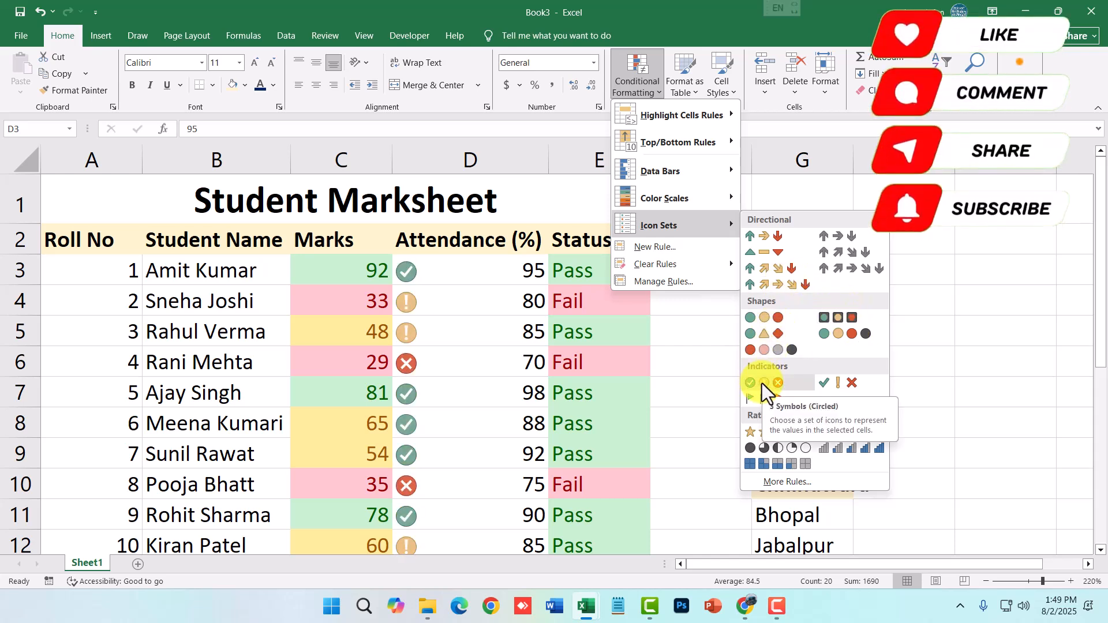
{"action": "mouse_move", "coordinate": [683, 120]}
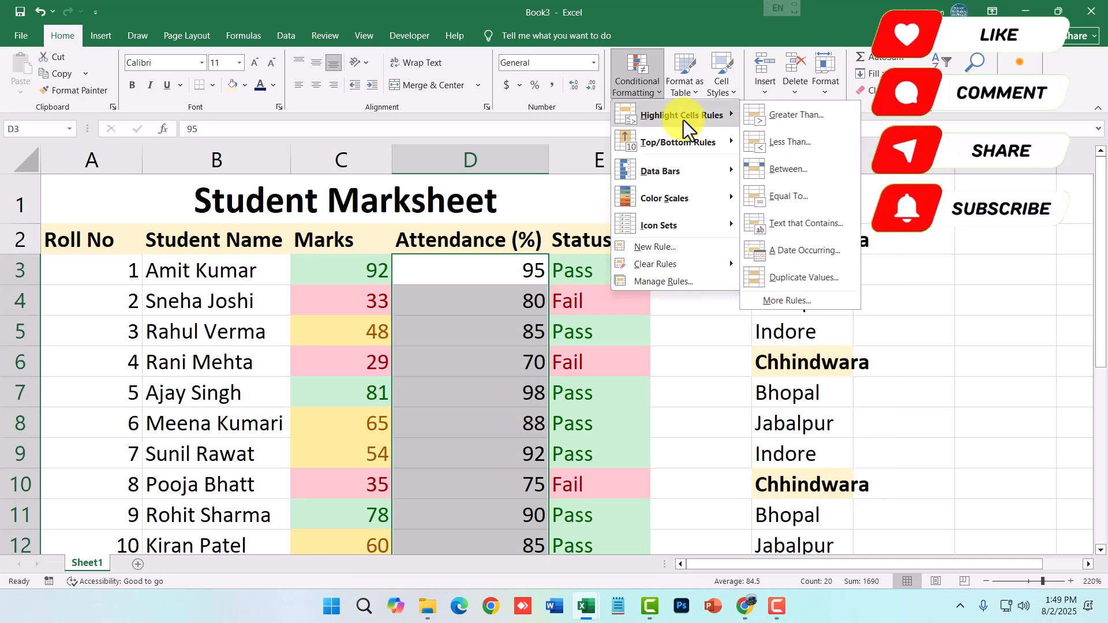